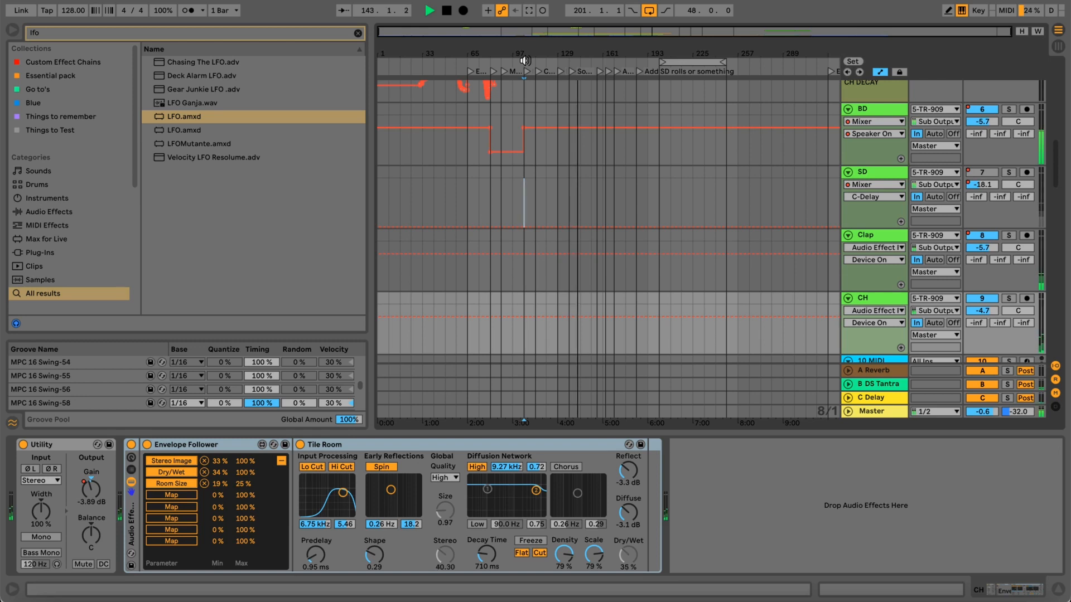
Compare the beat with the Clap and CH effect racks switched off and on during playback, leave them on, and stop playback.
key("m")
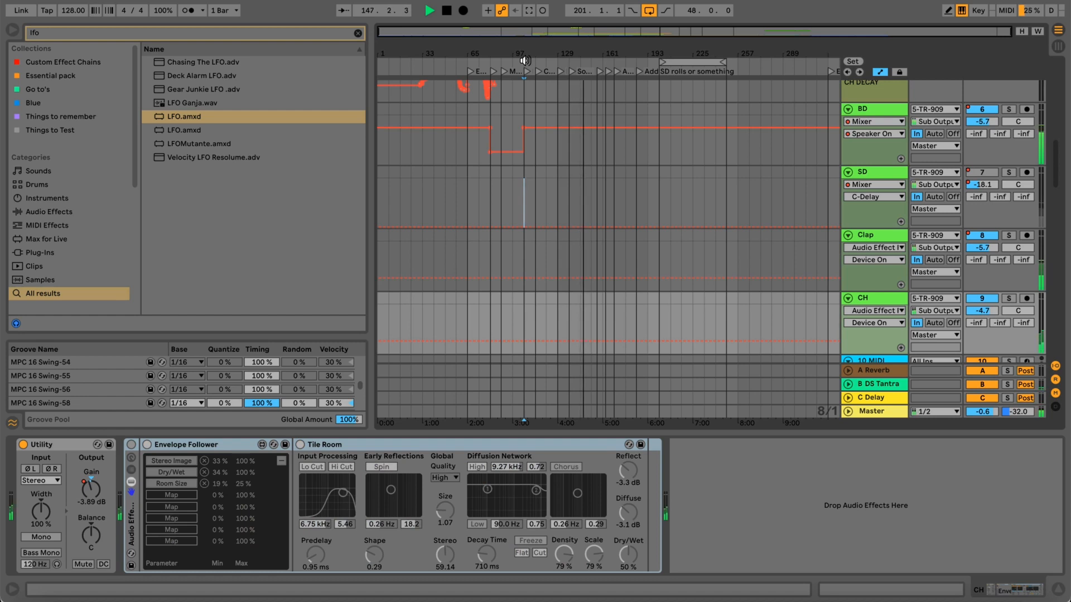
key("m")
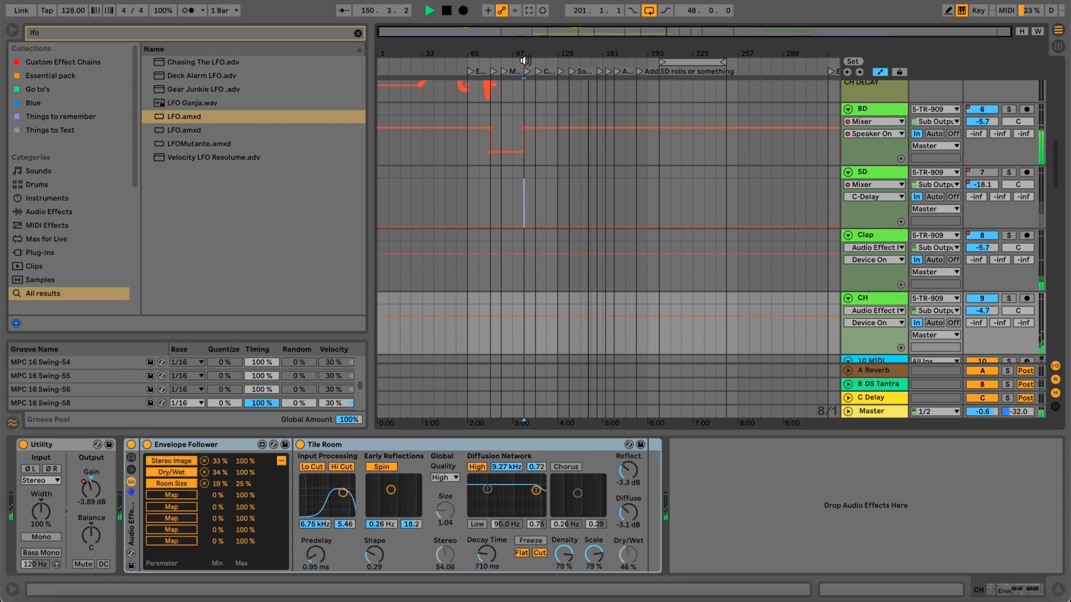
key("m")
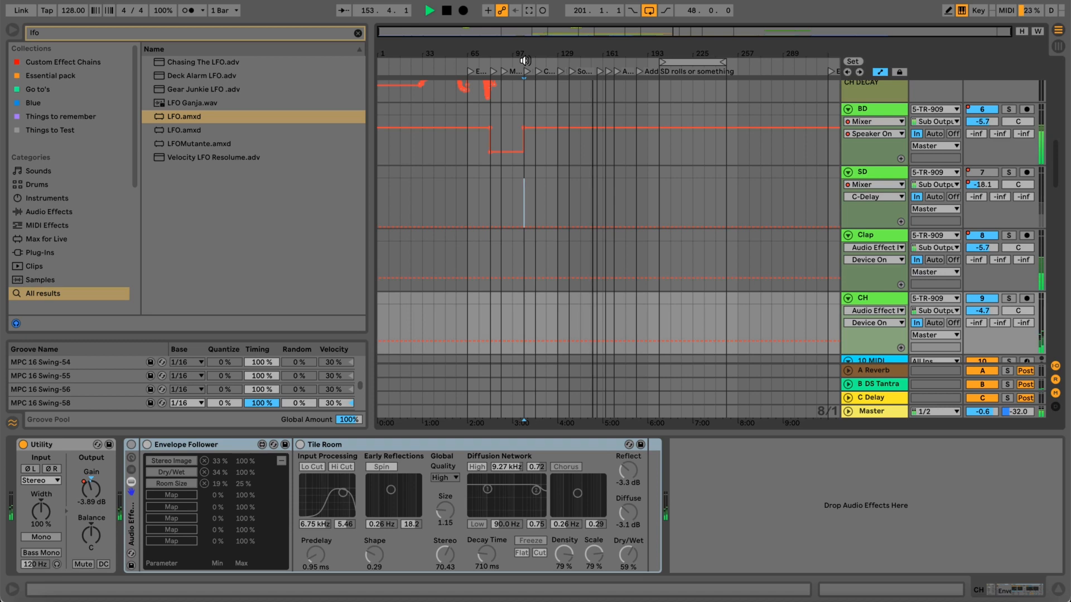
key("m")
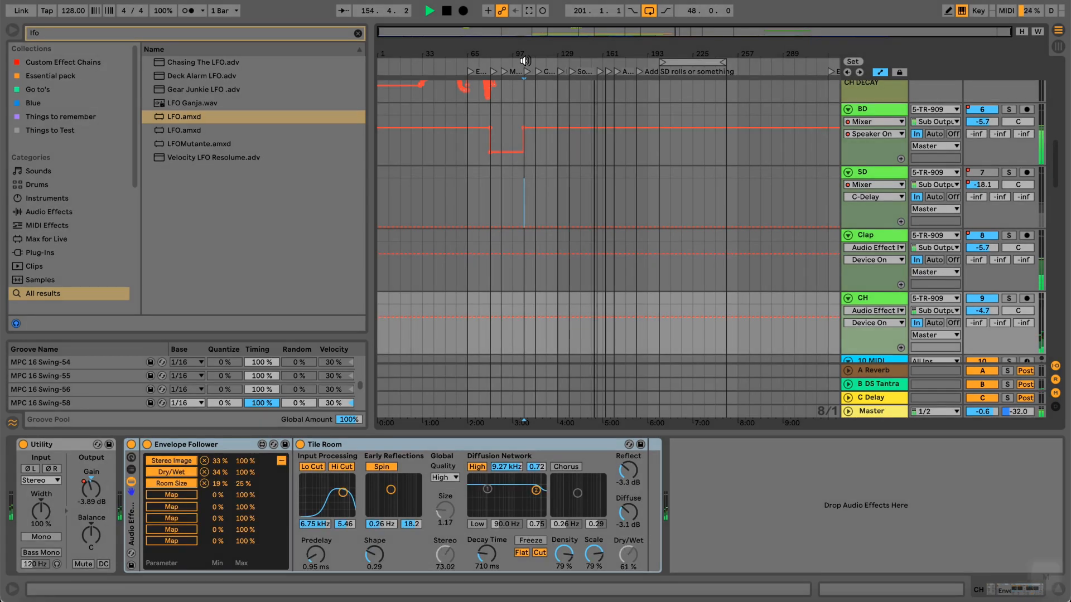
key("m")
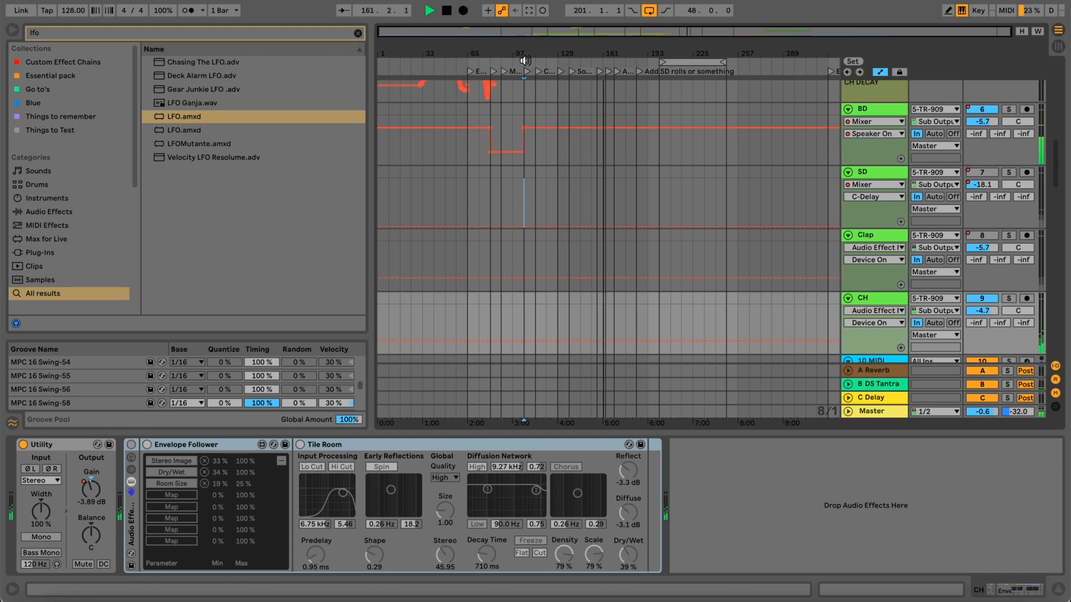
key("m")
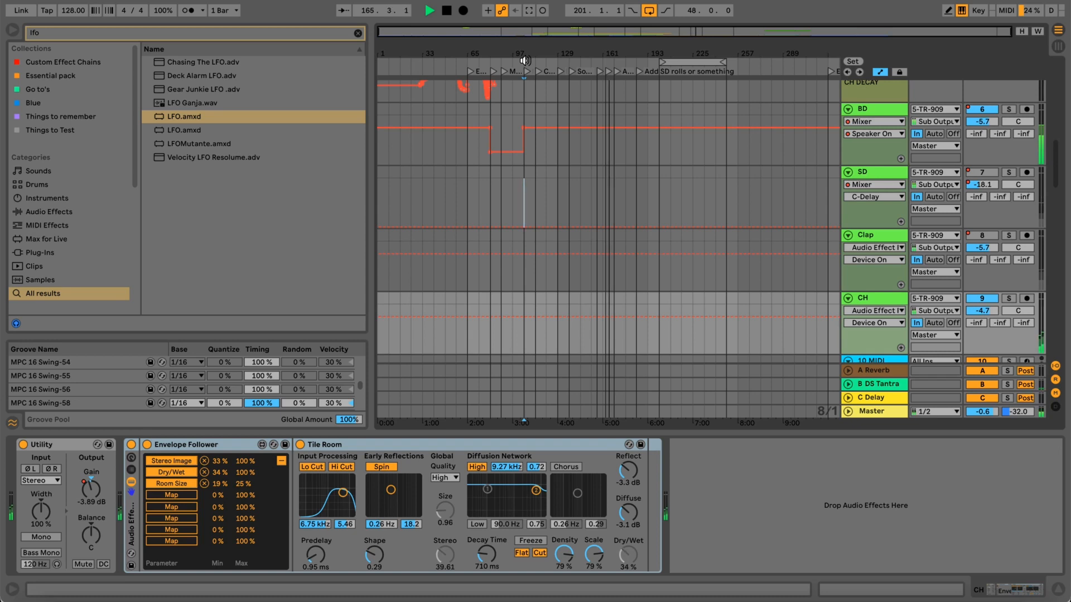
key("m")
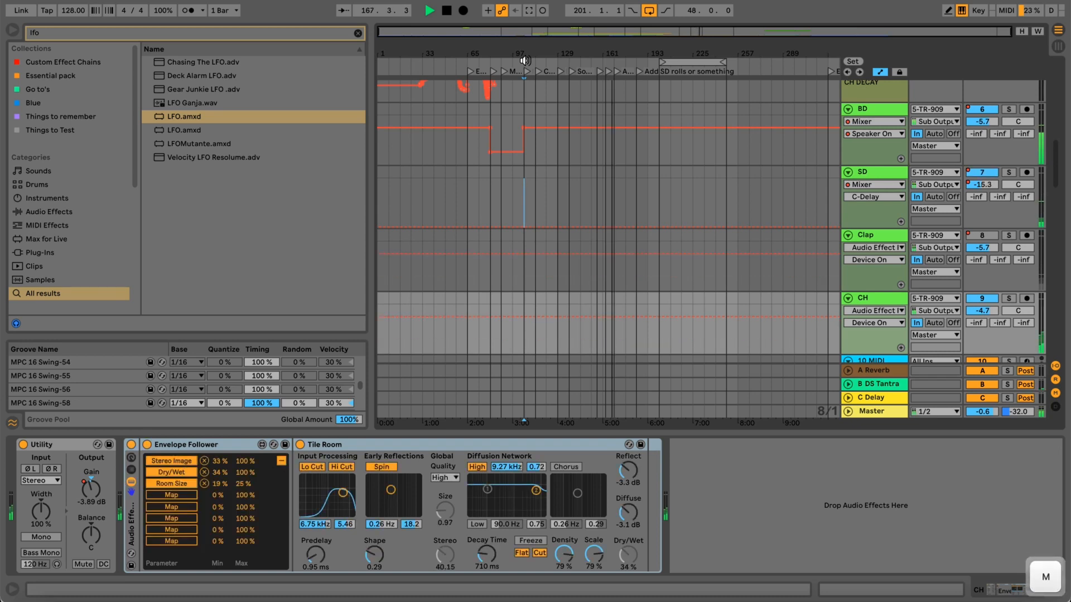
key("m")
key("m")
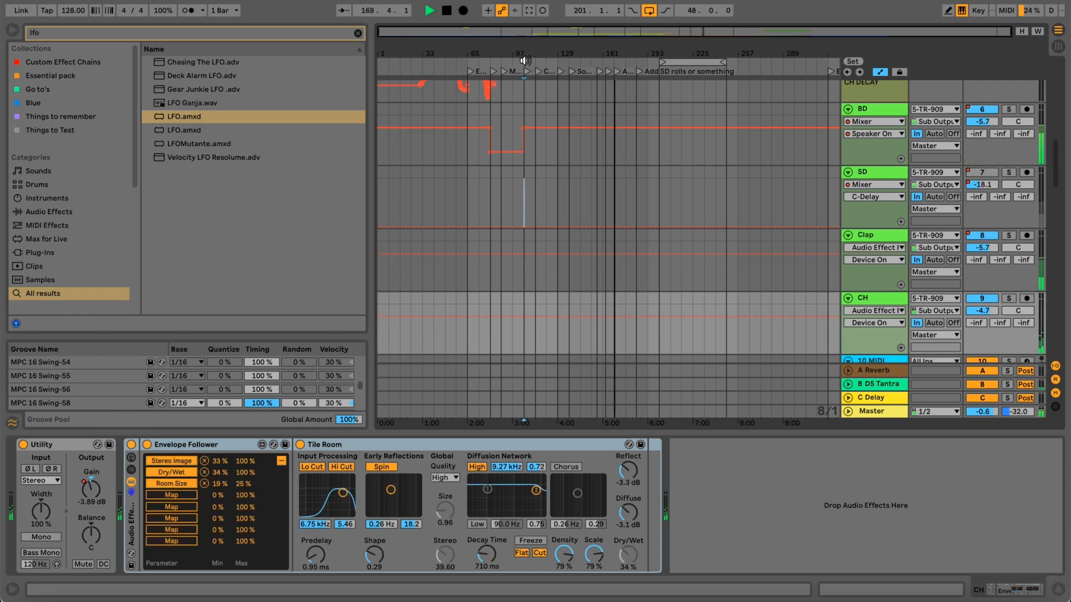
key("space")
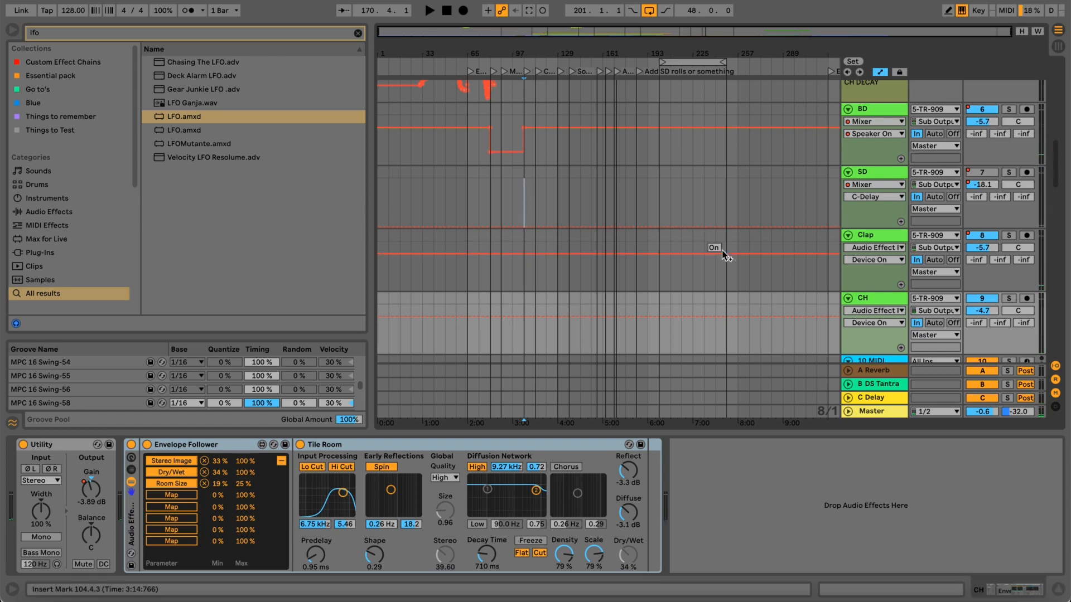
Solo the 5 TR-909 track and audition the arrangement from around bar 108.
scroll(724, 254, "up", 2)
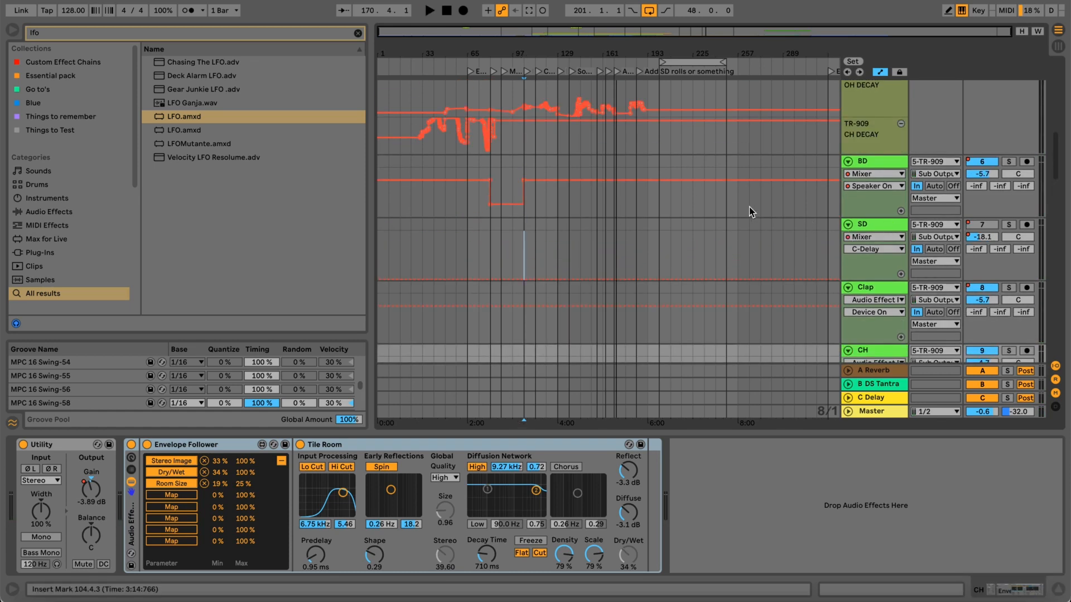
scroll(748, 173, "up", 4)
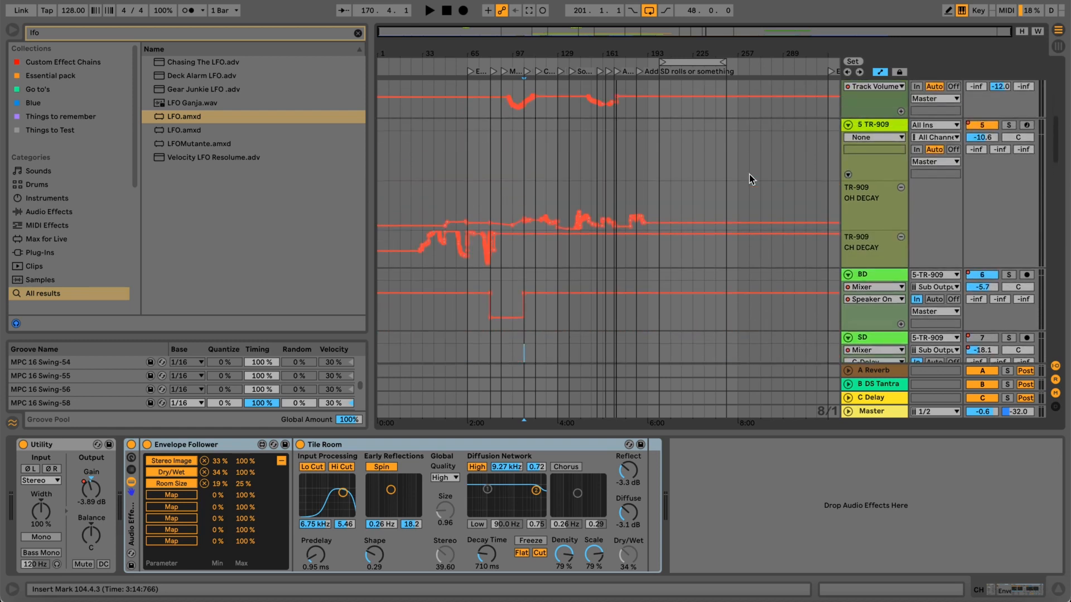
left_click(868, 125)
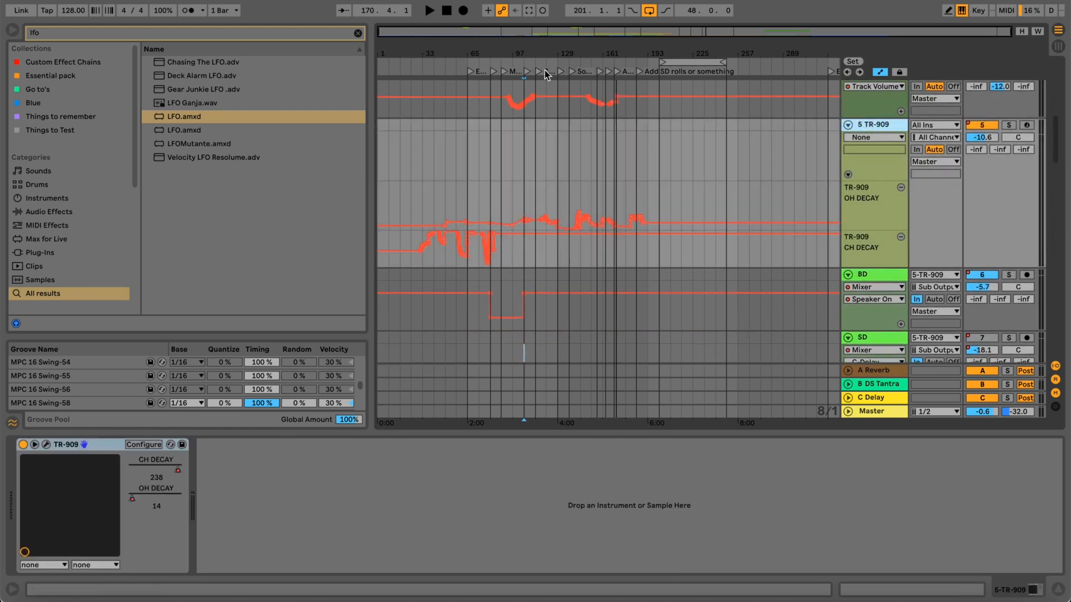
left_click_drag(558, 43, 558, 45)
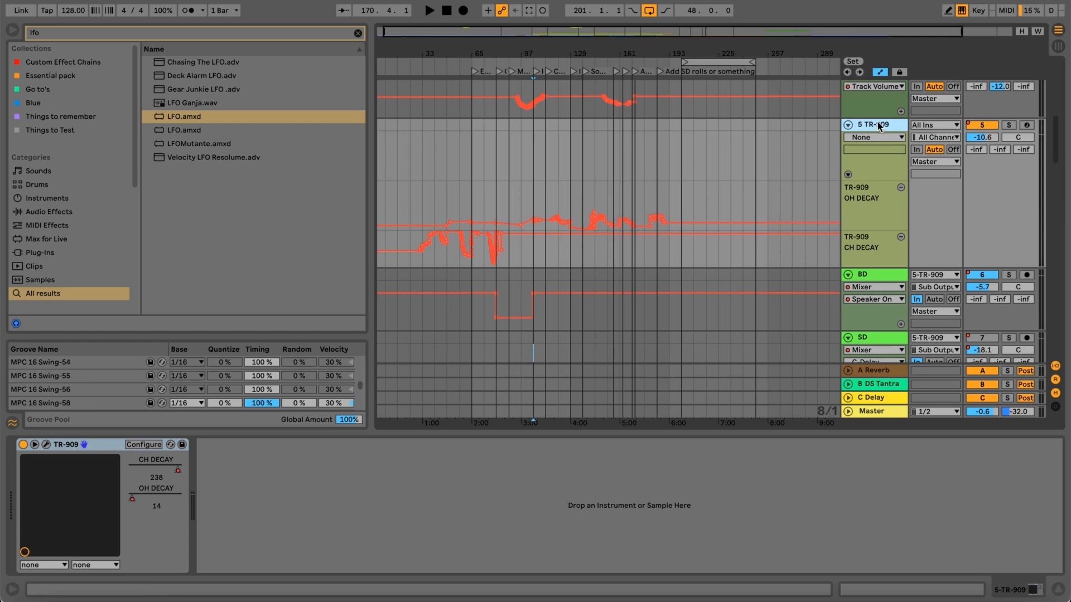
left_click(1009, 125)
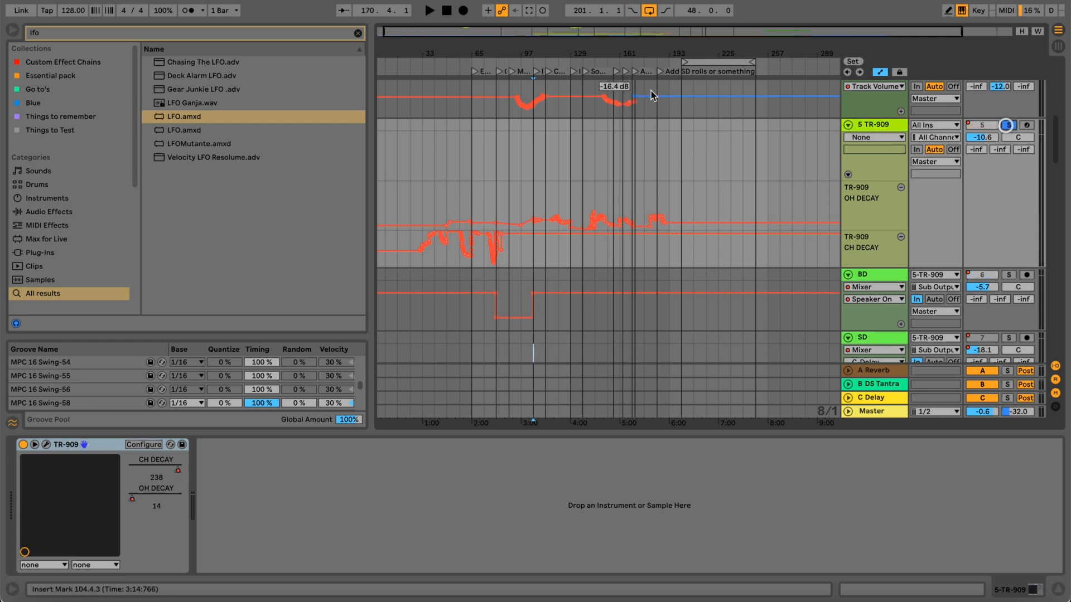
left_click_drag(531, 53, 531, 60)
left_click(547, 60)
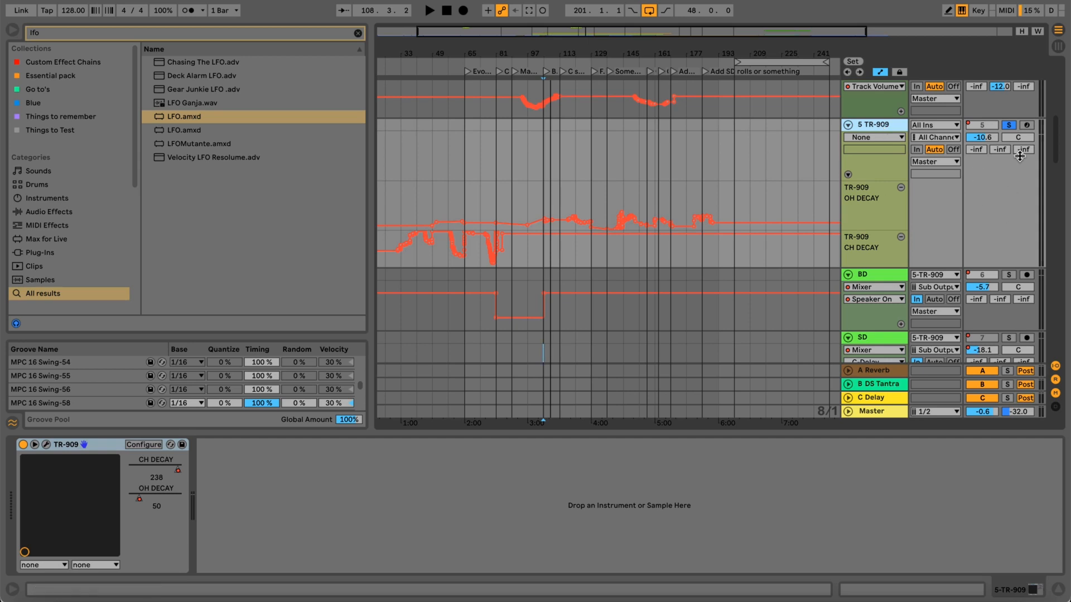
Switch the solo from the 5 TR-909 track to the CH track during playback and turn off the Clap and CH effect racks.
left_click(1008, 128)
key("space")
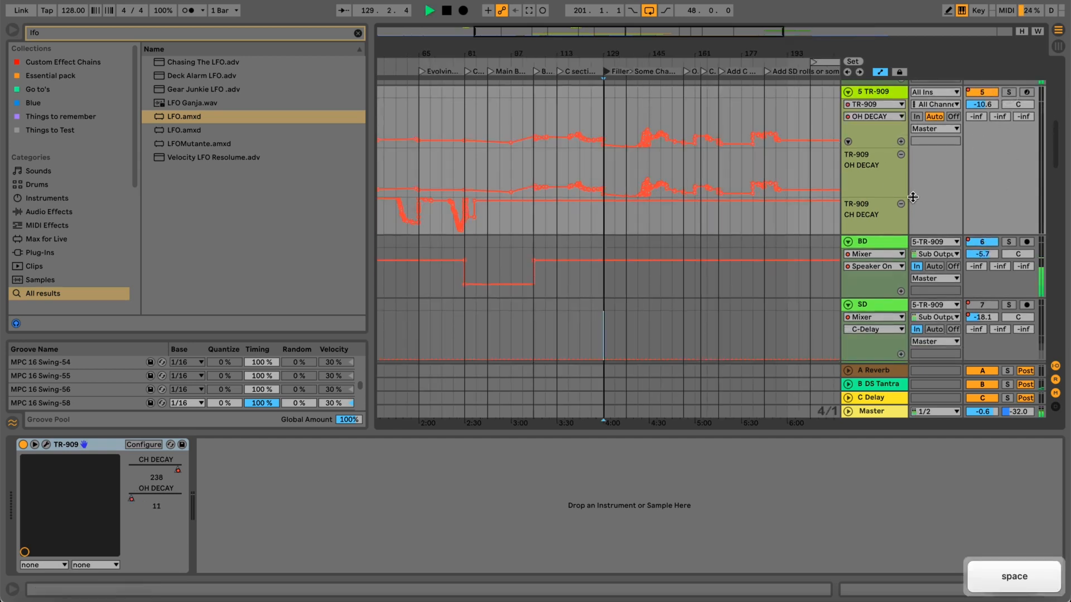
scroll(914, 200, "down", 1)
scroll(913, 200, "down", 3)
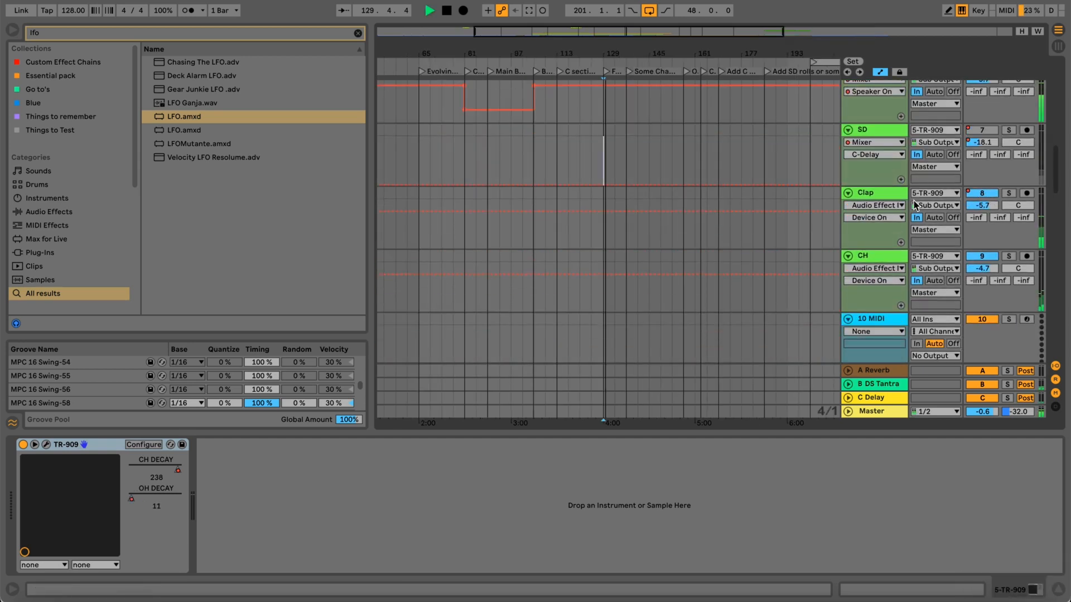
left_click(1009, 257)
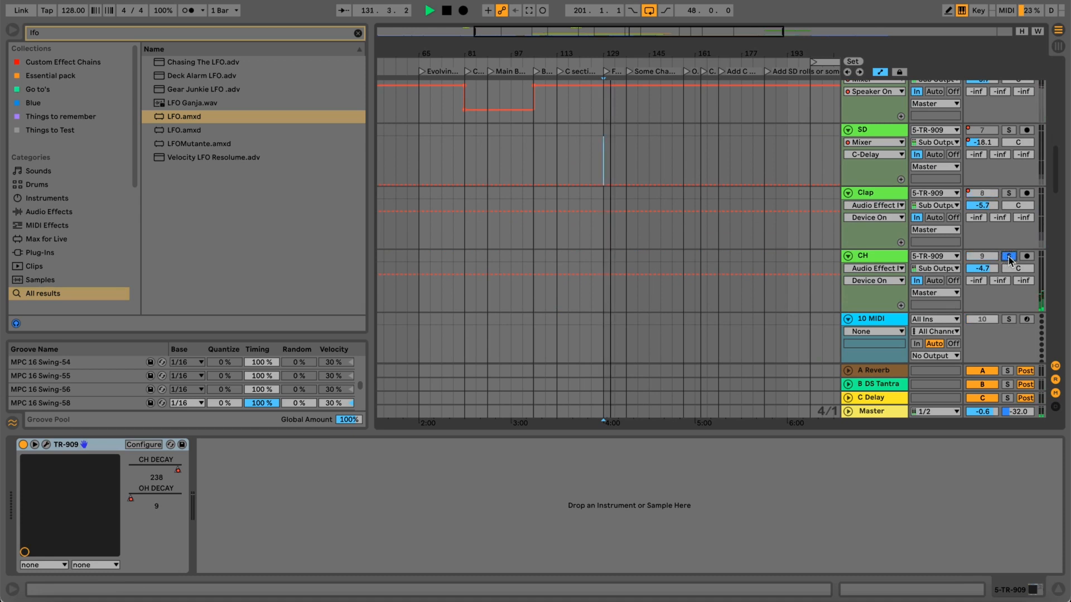
key("m")
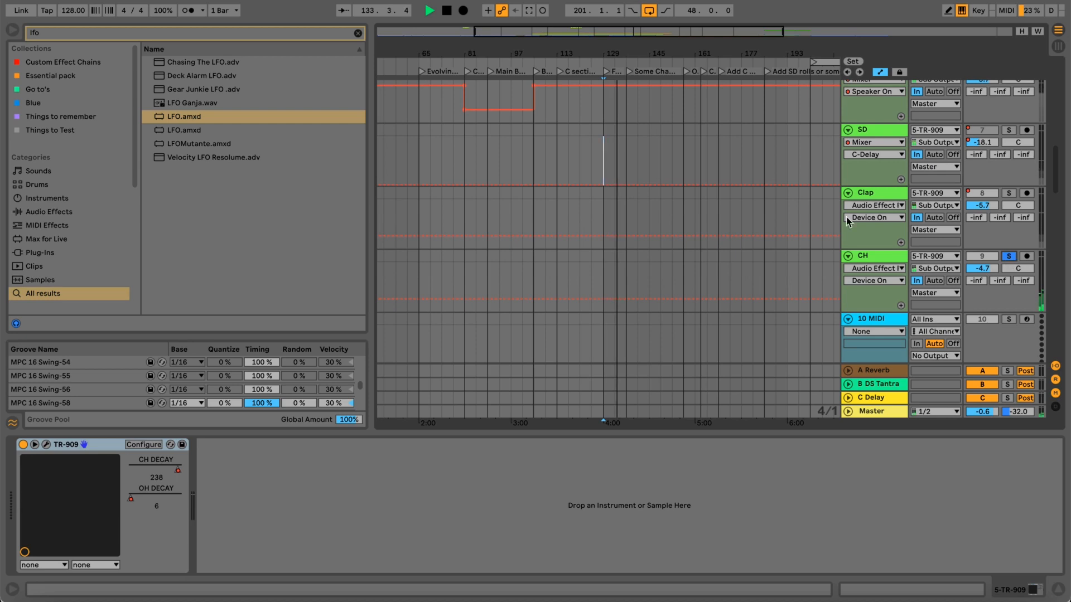
Examine the TR-909 OH DECAY automation around the Filler and Some Change sections and replay from around bar 128.
scroll(657, 194, "up", 3)
scroll(655, 195, "up", 1)
scroll(655, 195, "down", 1)
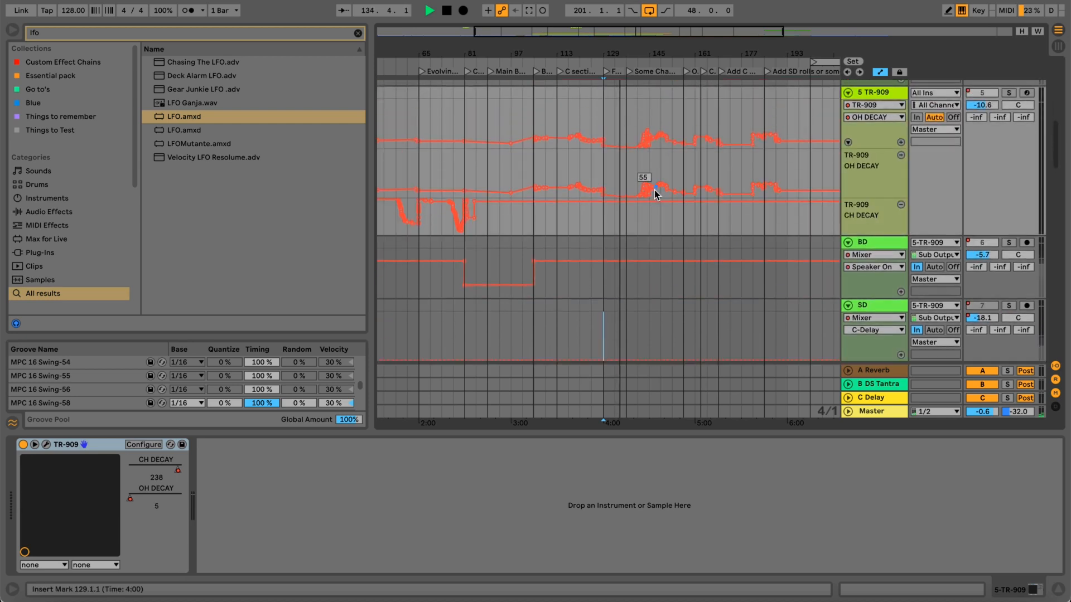
left_click_drag(615, 53, 661, 166)
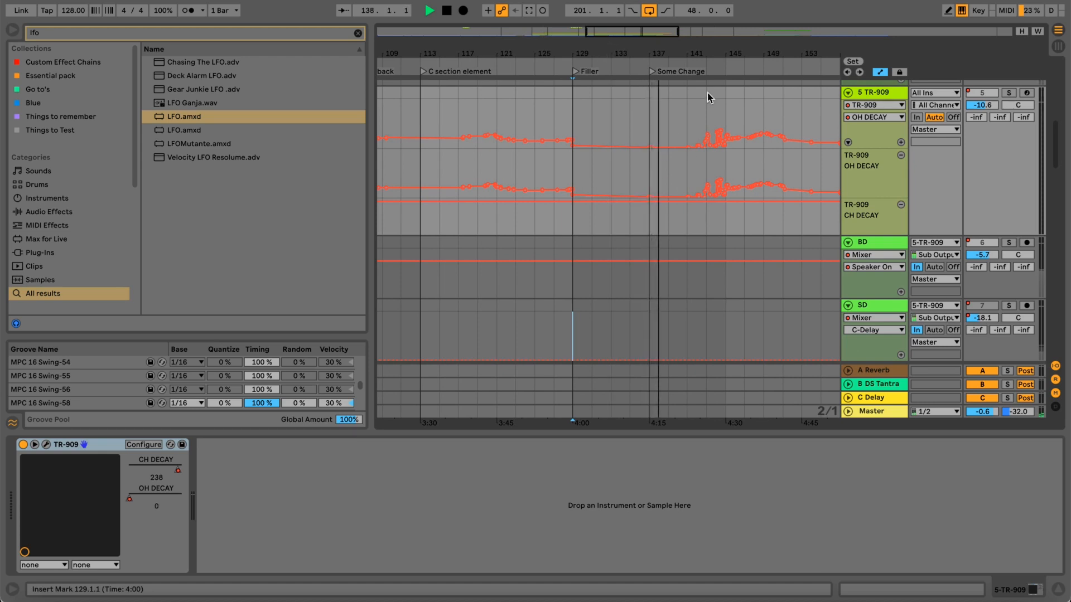
left_click(558, 63)
left_click_drag(562, 52, 561, 42)
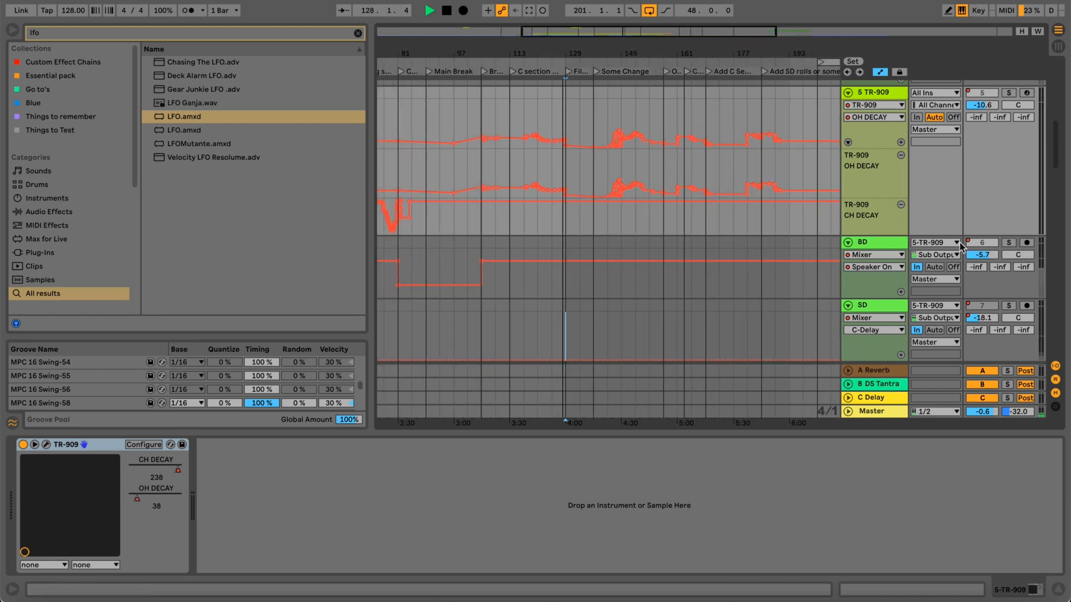
Replay the soloed CH track from around bar 126 and turn off its solo.
scroll(959, 246, "down", 5)
scroll(958, 242, "down", 4)
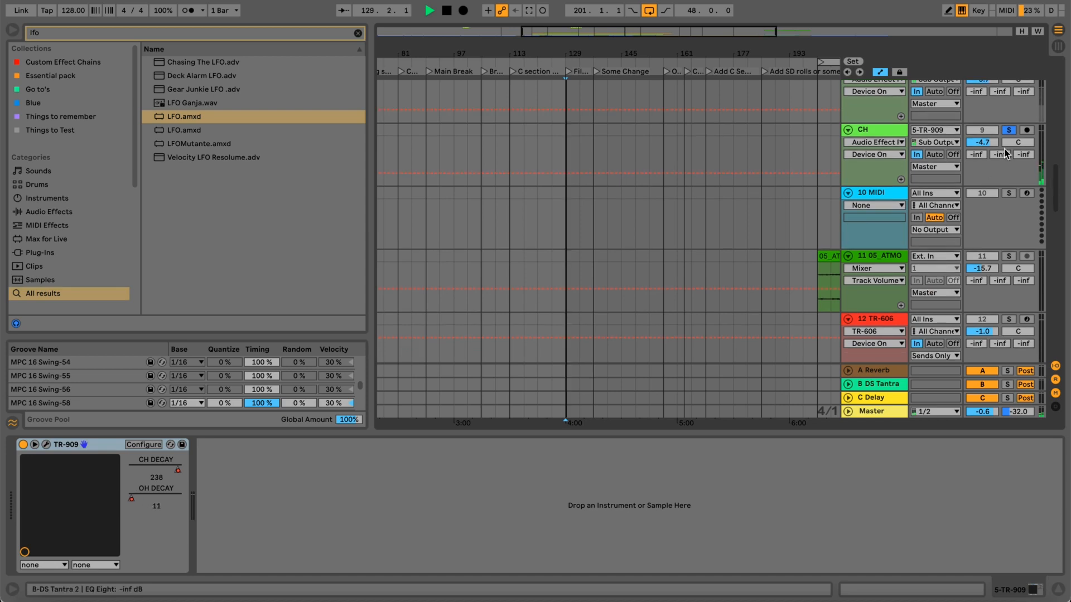
key("space")
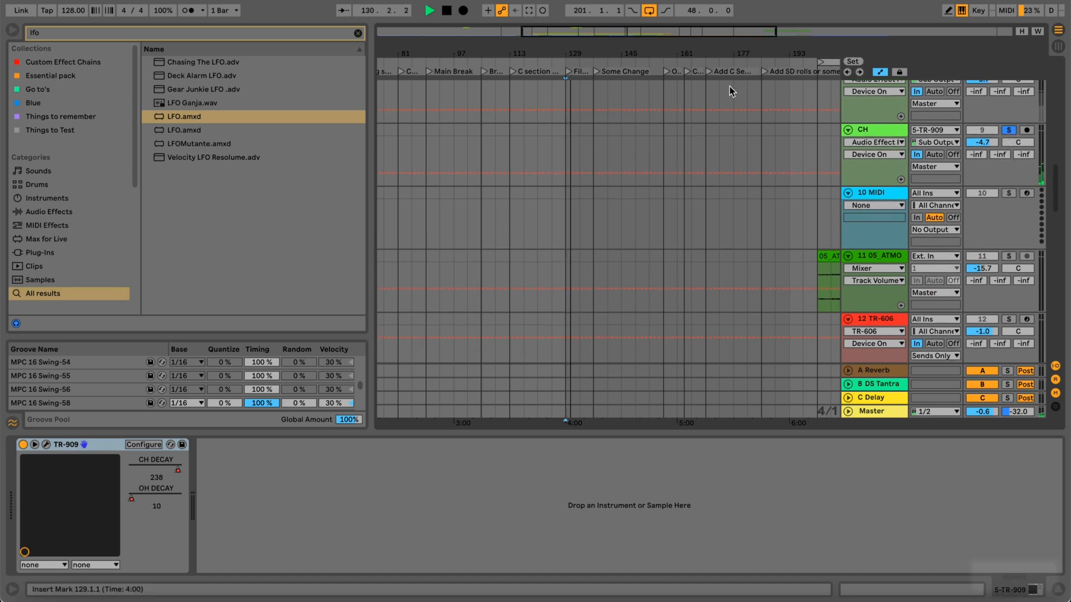
left_click(552, 65)
left_click(1011, 132)
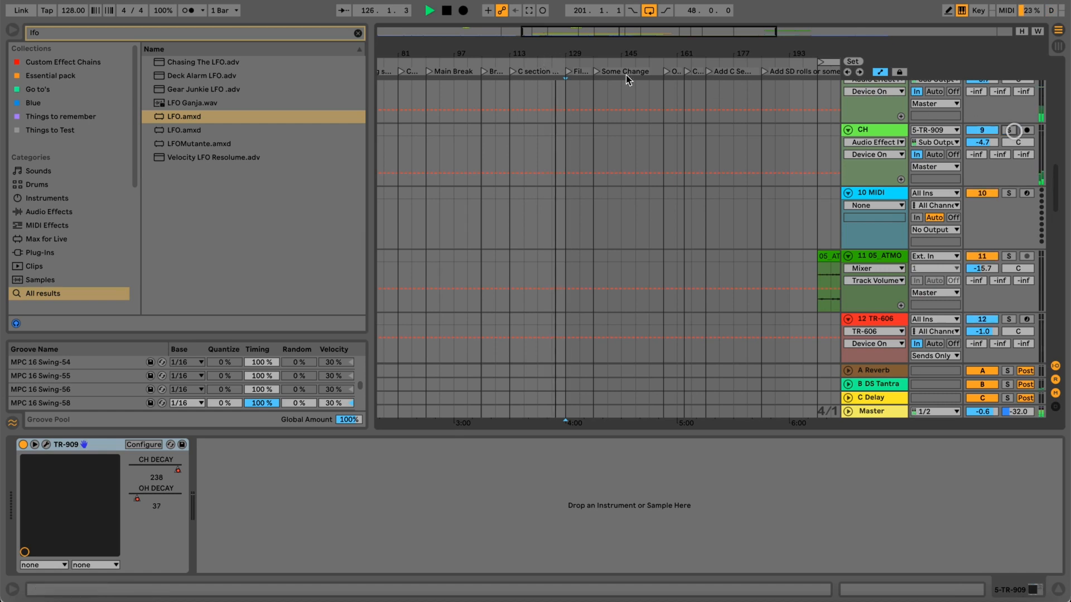
Compare the Filler section with the CH track muted and unmuted, leave it unmuted, and stop playback.
left_click_drag(582, 47, 582, 68)
scroll(593, 109, "up", 3)
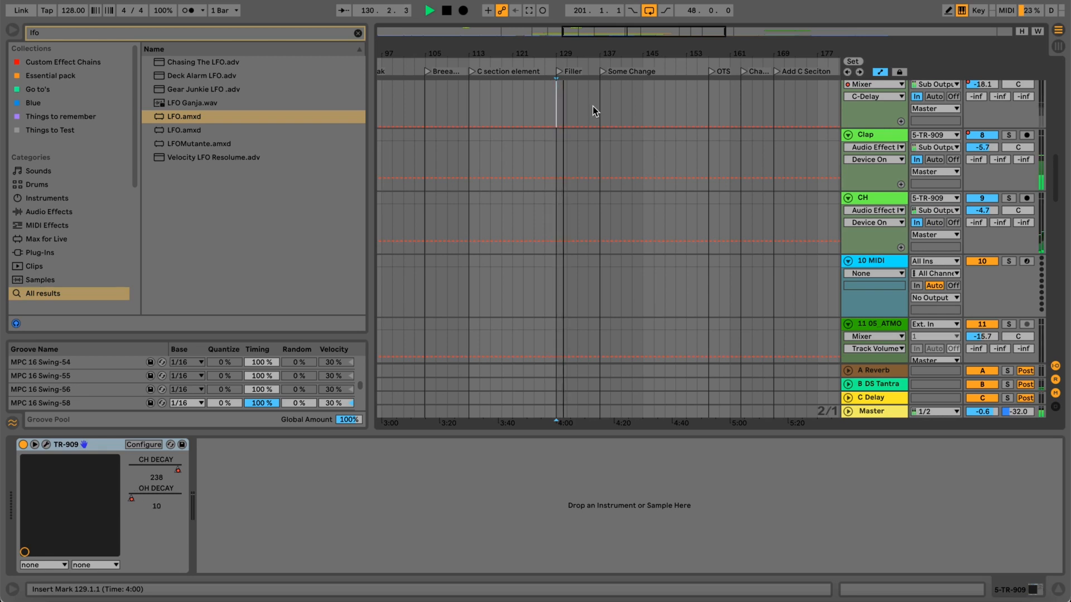
left_click(986, 199)
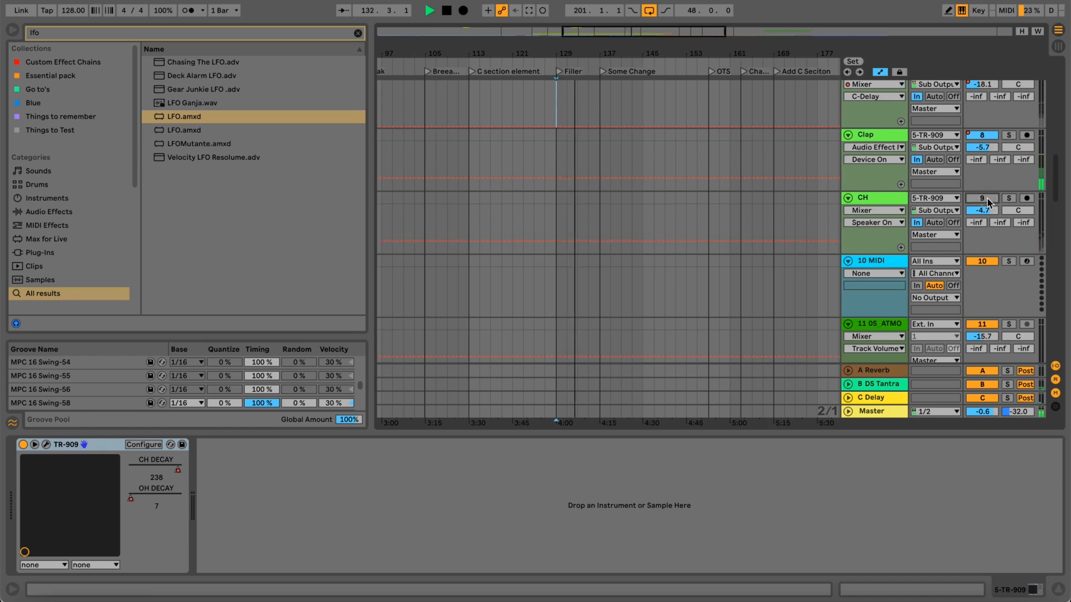
left_click(987, 199)
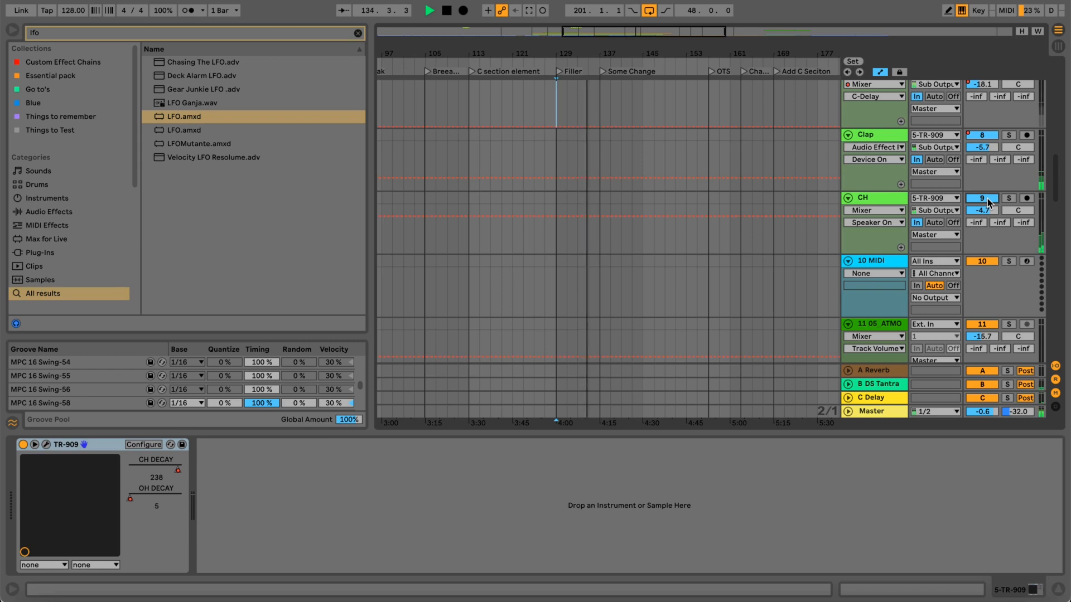
left_click(986, 199)
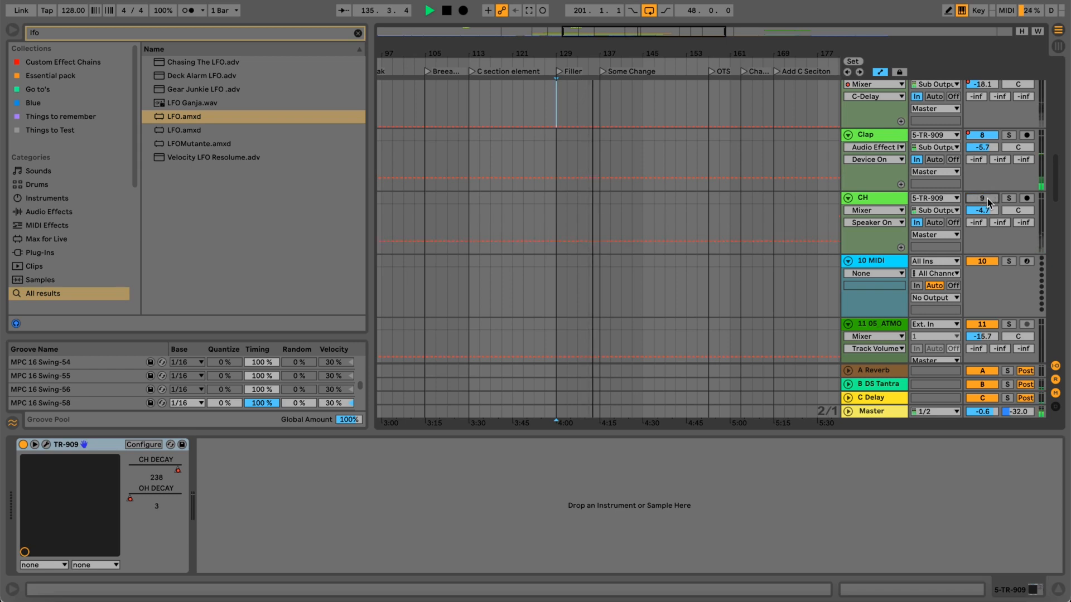
left_click(987, 199)
key("space")
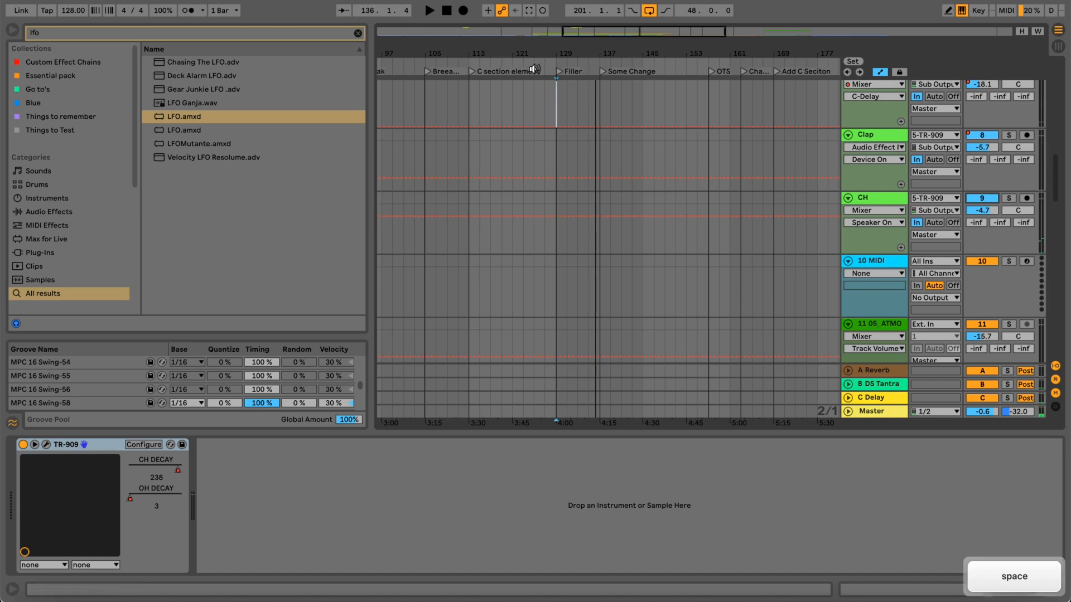
Replay from just before the Filler marker, compare the CH track muted and unmuted, and return to the TR-909 OH DECAY automation.
left_click(557, 73)
left_click_drag(557, 55, 556, 59)
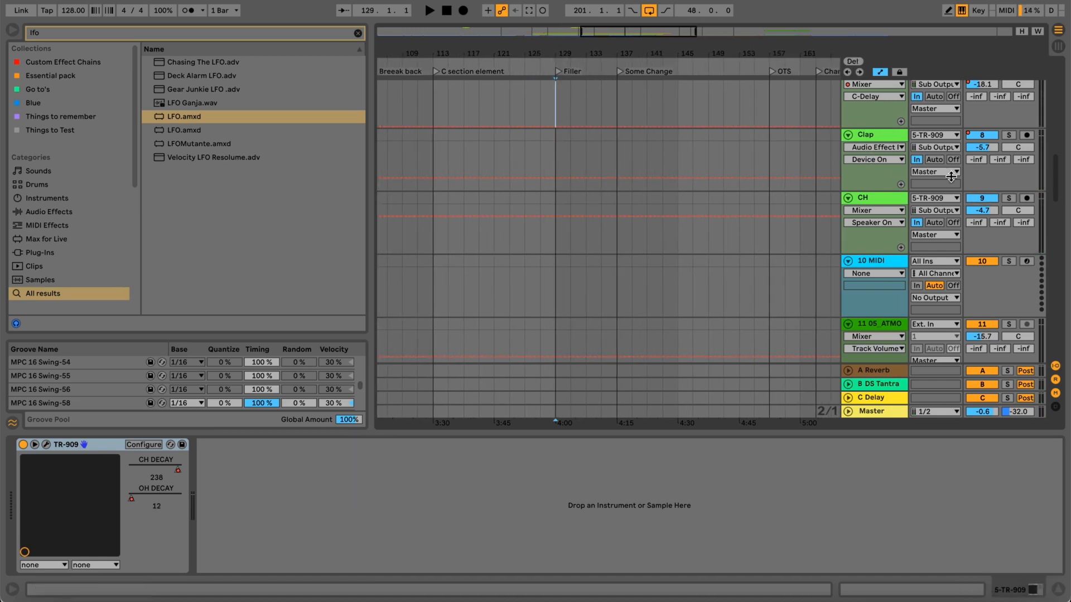
left_click(547, 68)
left_click_drag(546, 57, 575, 61)
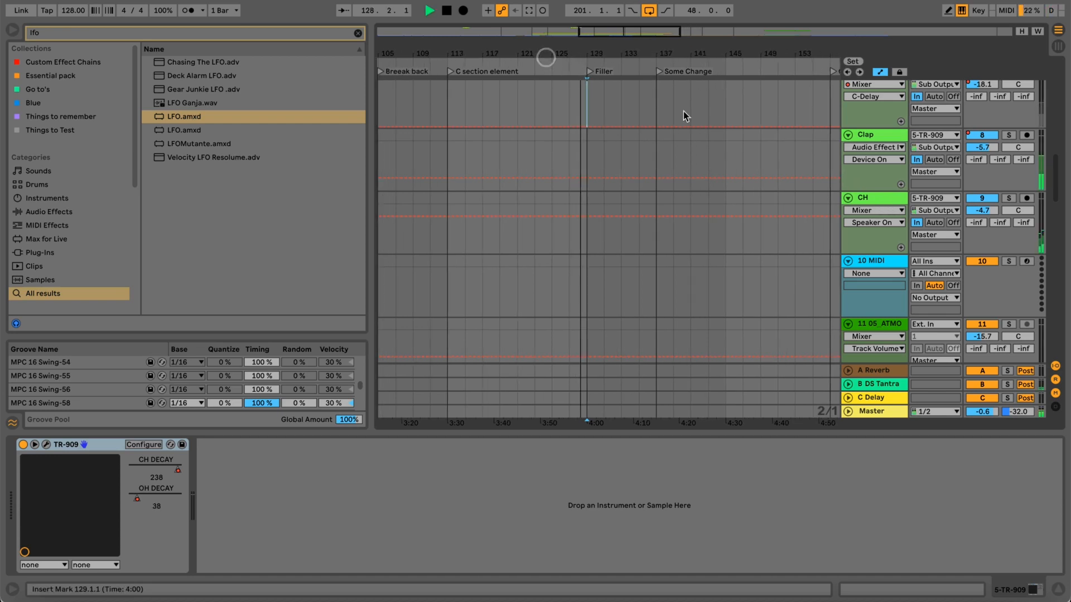
left_click(990, 200)
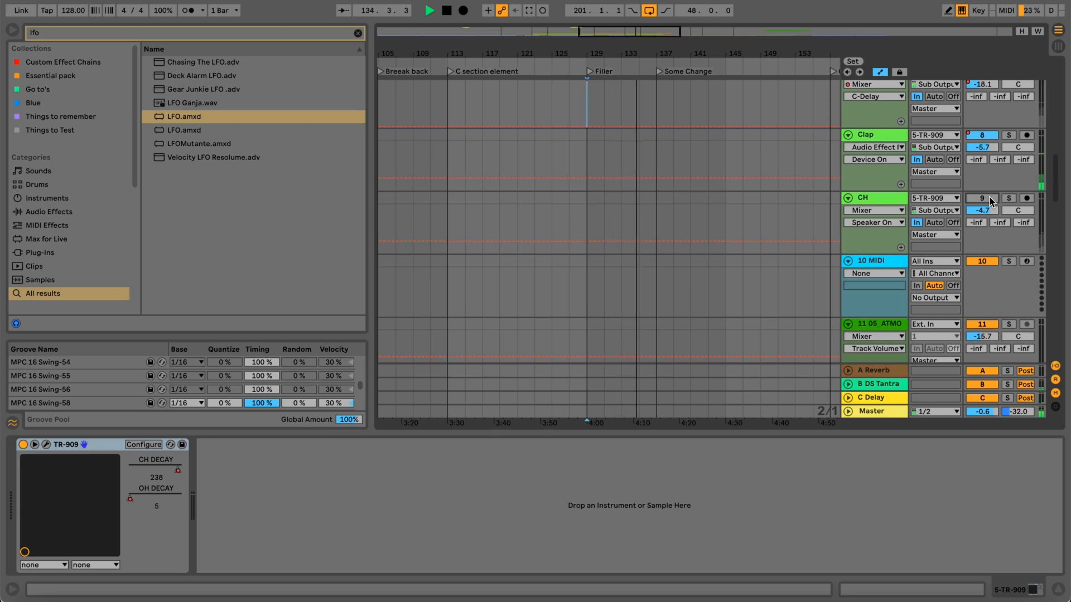
left_click(990, 199)
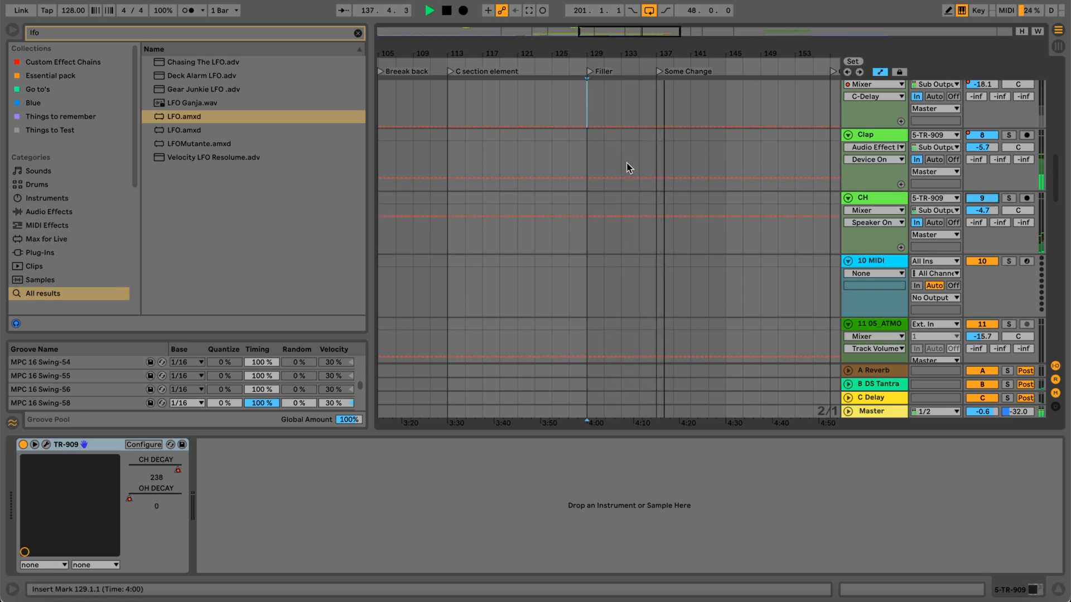
scroll(631, 168, "up", 5)
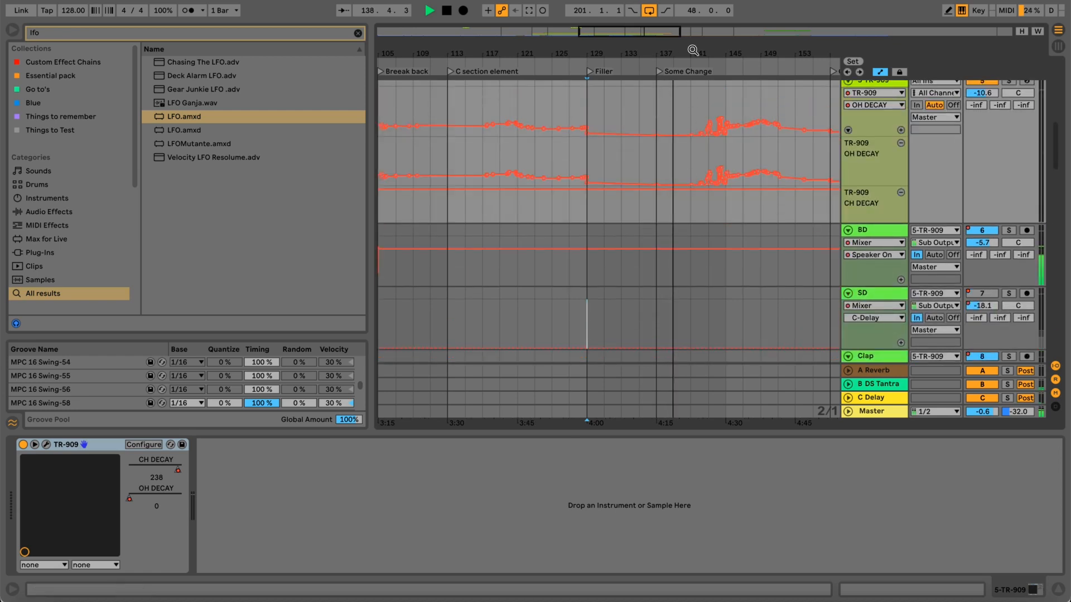
Follow the OH DECAY automation around Some Change, solo the CH track, and replay it from around bar 142.
left_click_drag(693, 49, 691, 67)
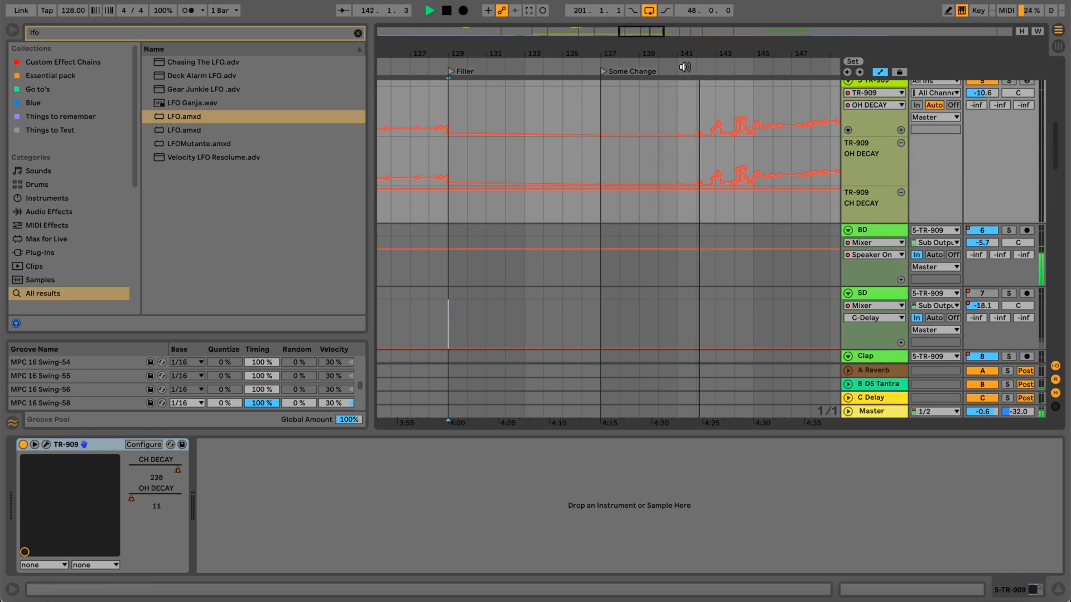
left_click_drag(684, 53, 655, 52)
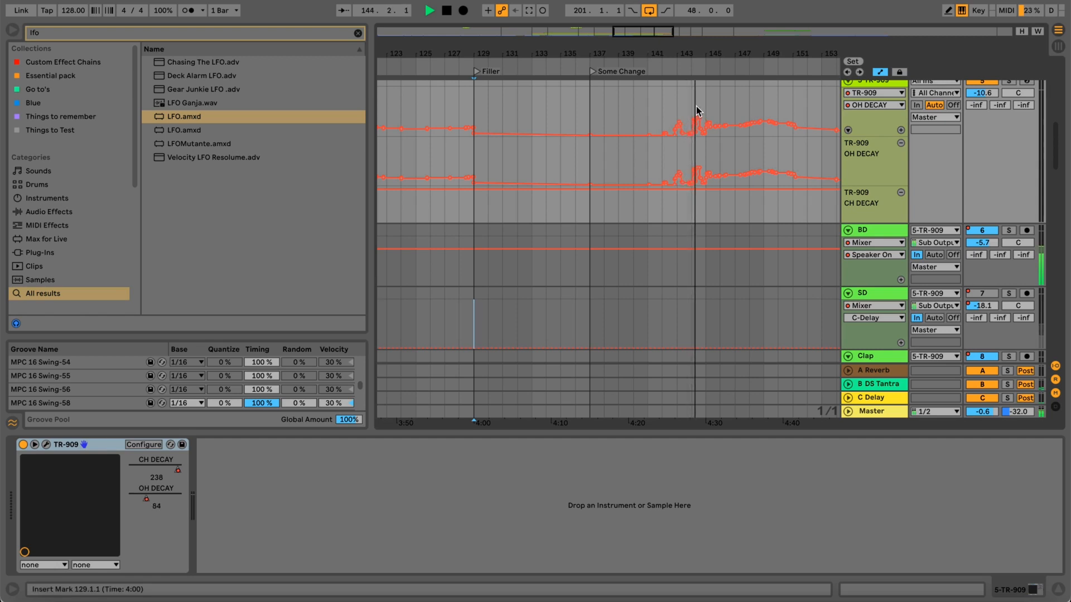
left_click_drag(690, 55, 662, 50)
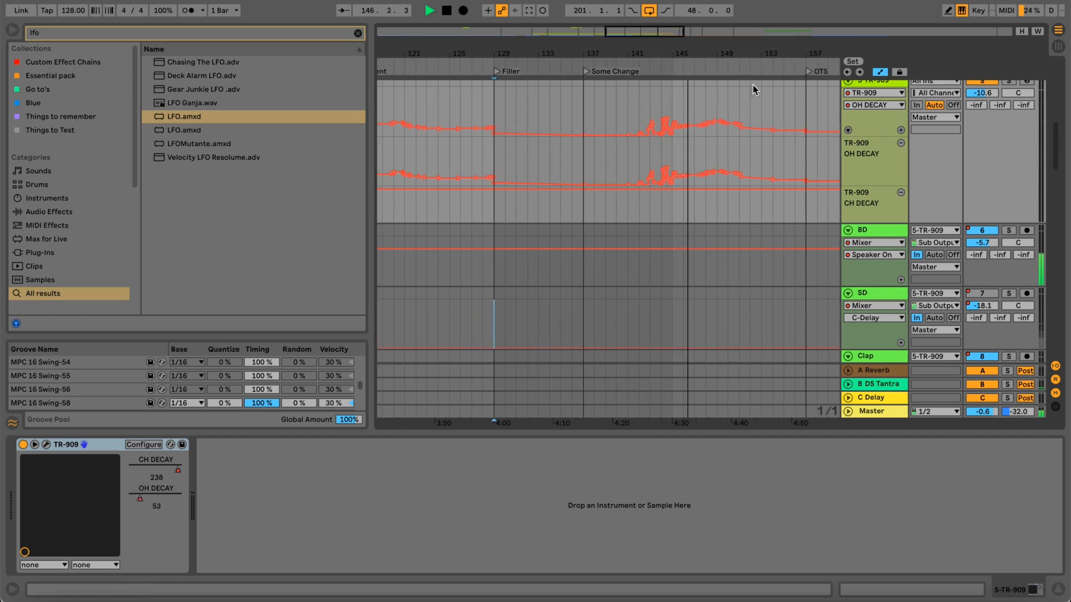
scroll(978, 165, "down", 5)
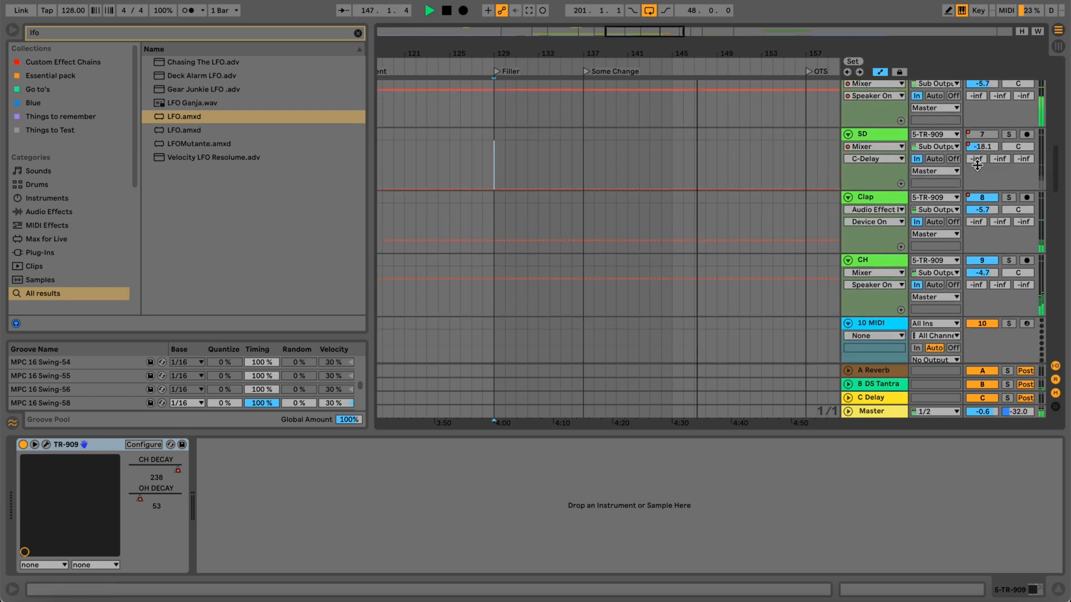
left_click(1008, 261)
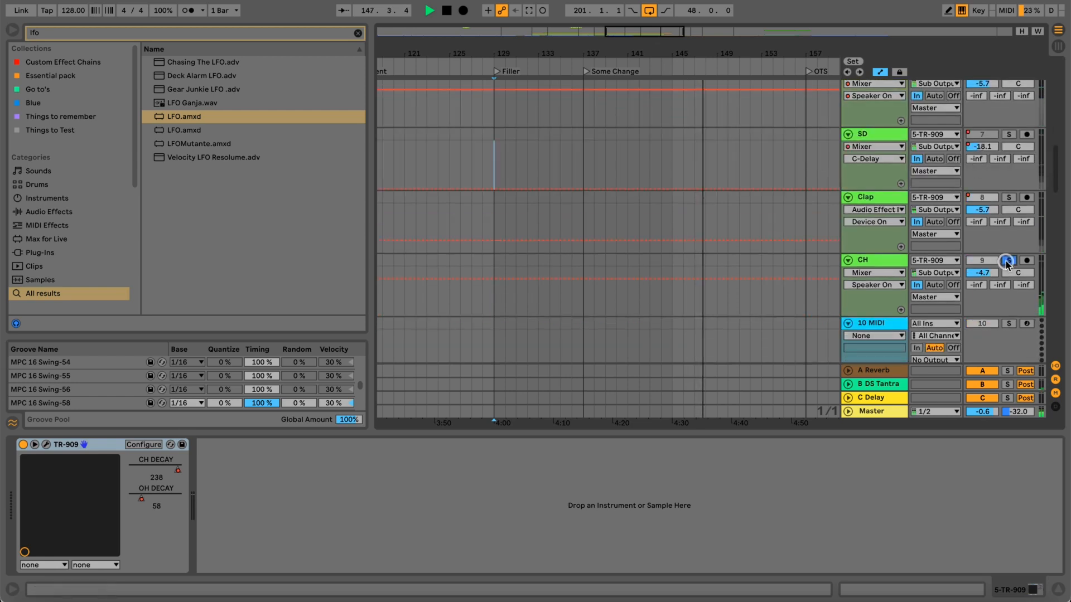
left_click(657, 62)
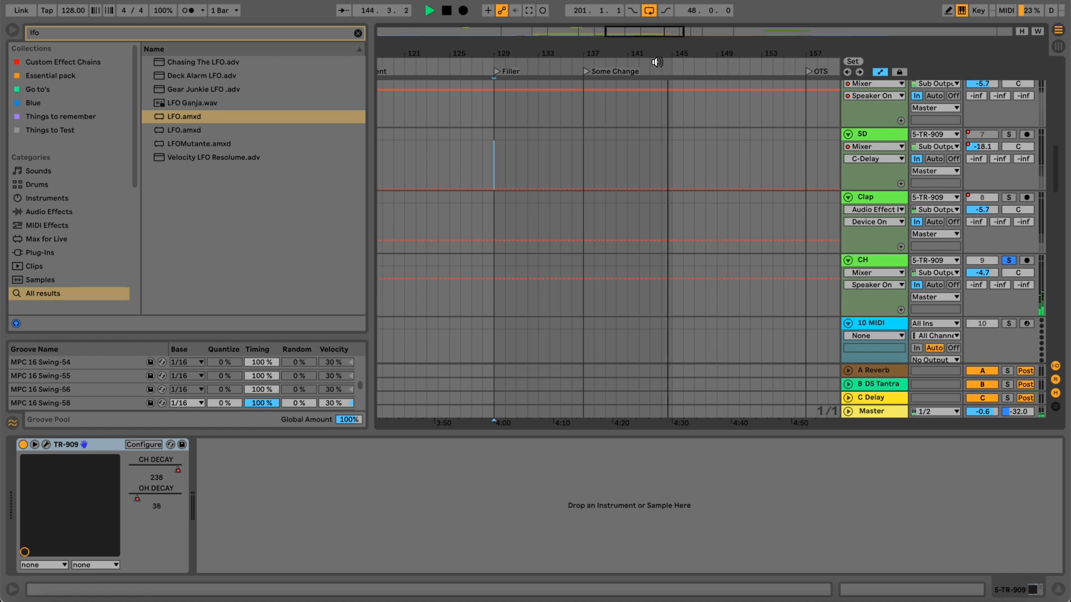
left_click(650, 56)
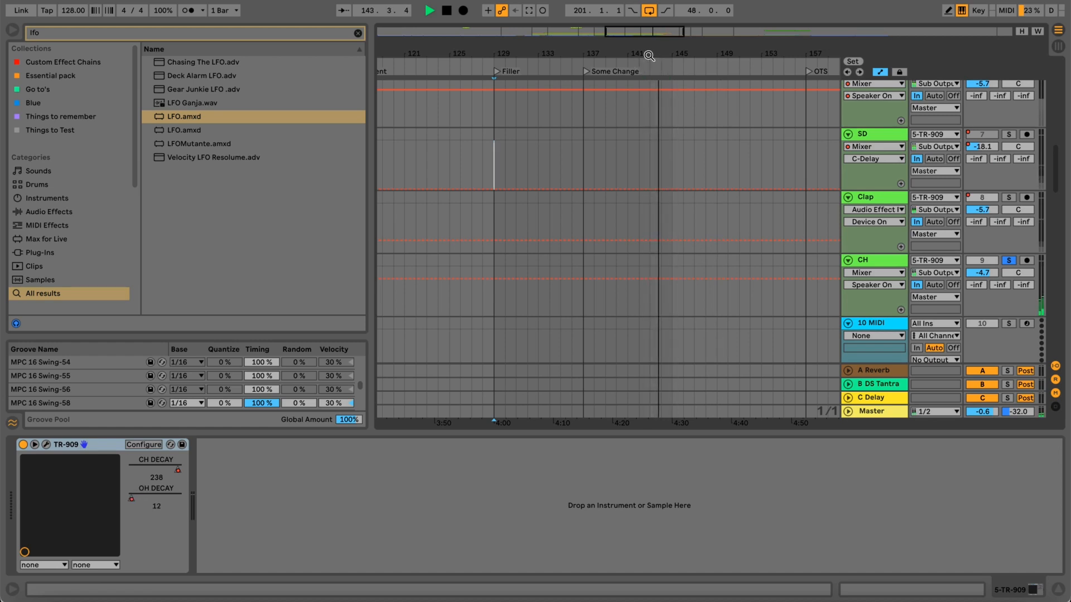
Return to the TR-909 OH DECAY automation while the soloed CH track plays, and stop playback.
mouse_move(649, 51)
left_mouse_down()
mouse_move(646, 66)
mouse_move(648, 49)
left_mouse_up()
scroll(686, 164, "up", 5)
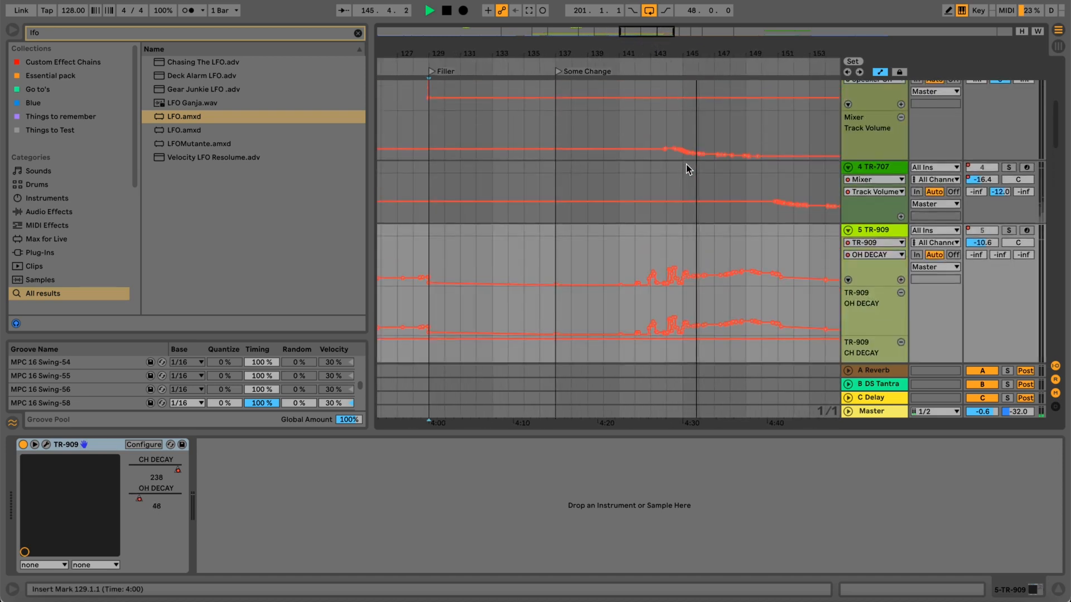
key("space")
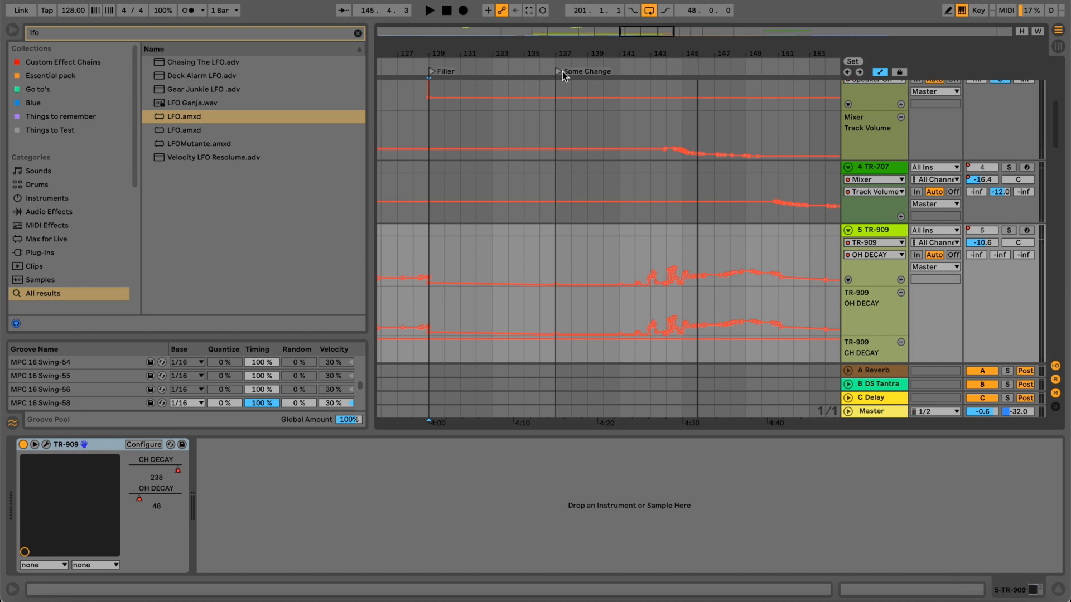
Turn off the CH track's solo and start playback from the Some Change marker.
left_click_drag(560, 51, 580, 57)
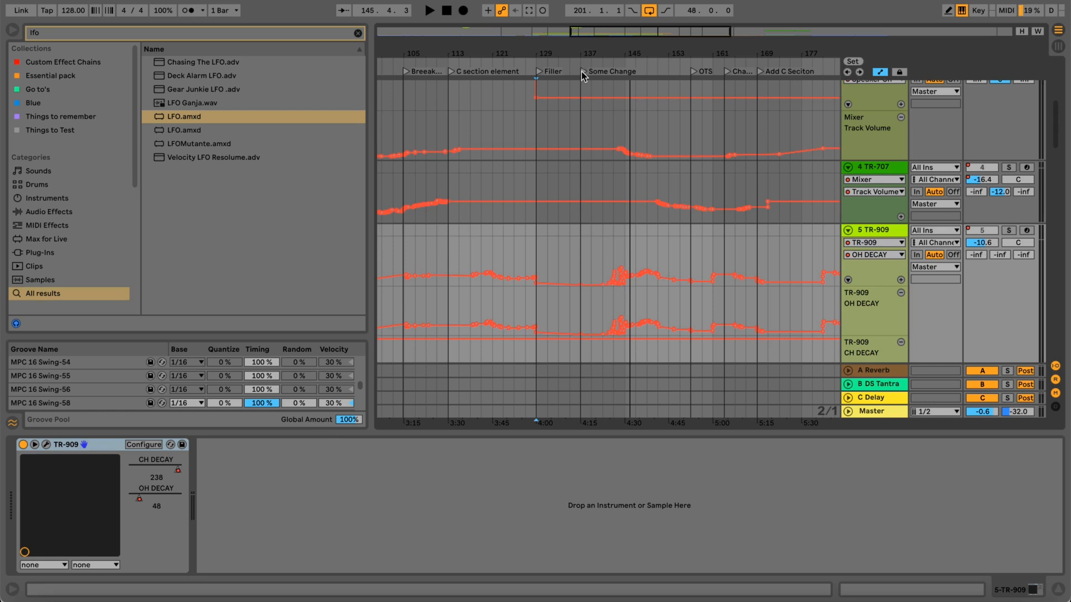
left_click_drag(583, 55, 581, 48)
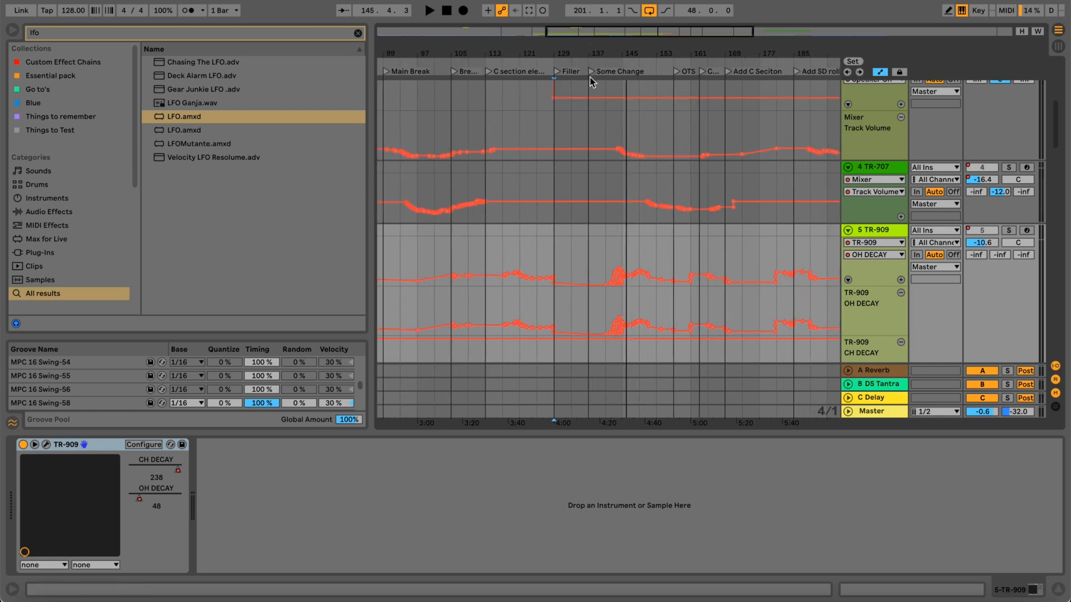
scroll(595, 97, "down", 5)
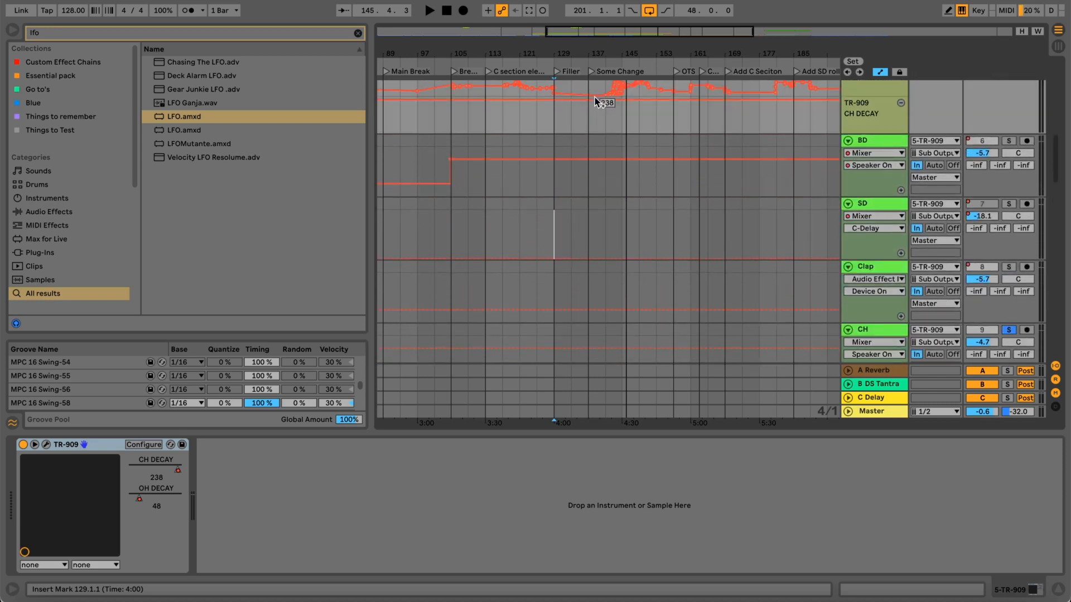
left_click(592, 72)
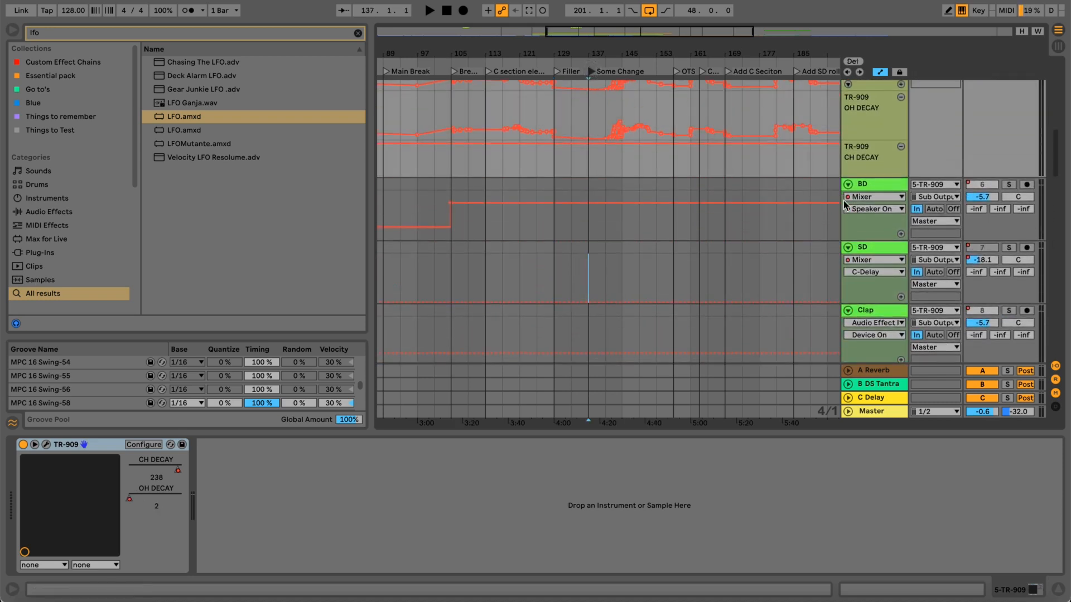
scroll(843, 199, "down", 5)
scroll(843, 200, "down", 5)
scroll(843, 200, "up", 5)
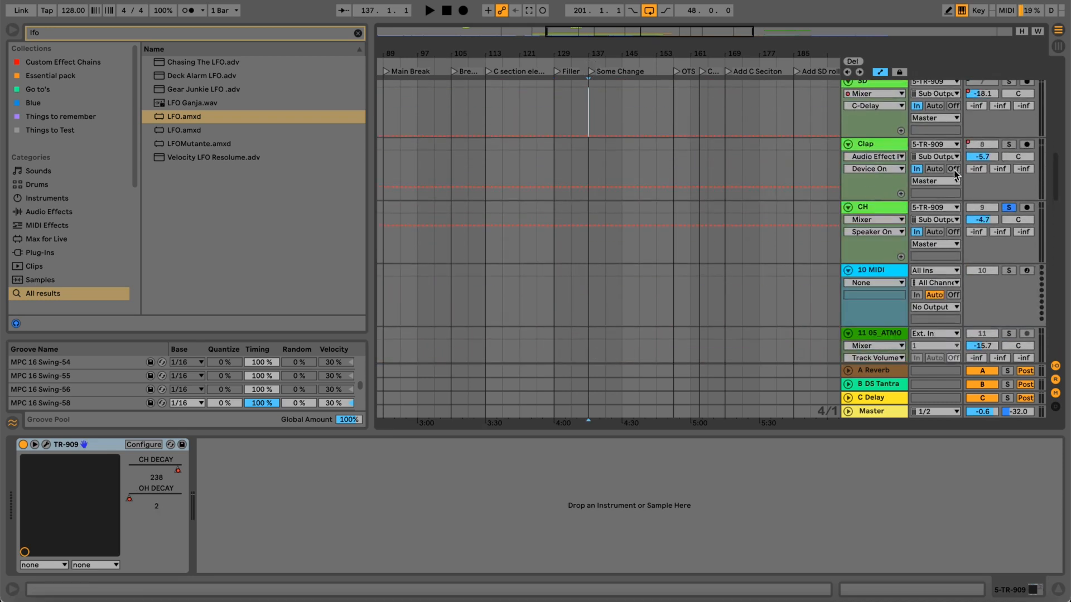
left_click(1009, 208)
scroll(762, 162, "up", 5)
key("space")
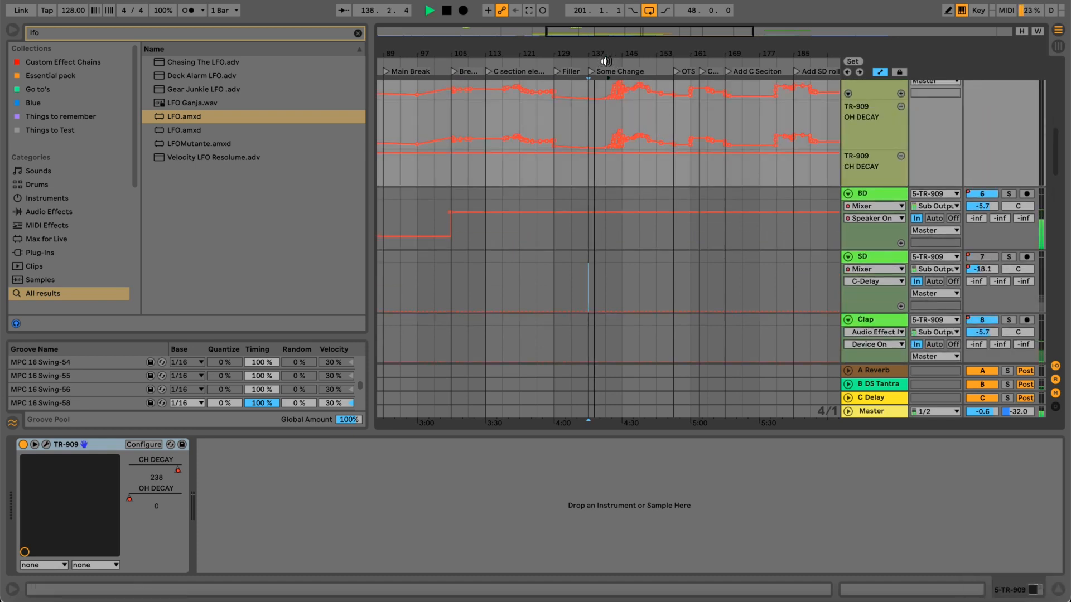
Follow the OH DECAY automation through the Some Change section with all drums playing, and stop playback.
left_click_drag(608, 51, 607, 49)
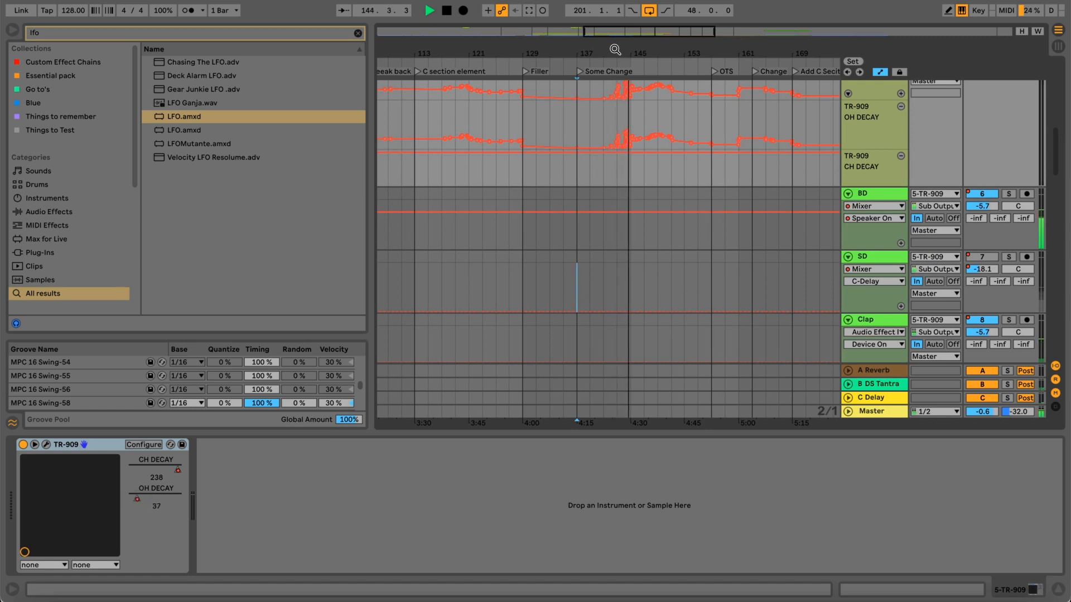
scroll(625, 156, "up", 5)
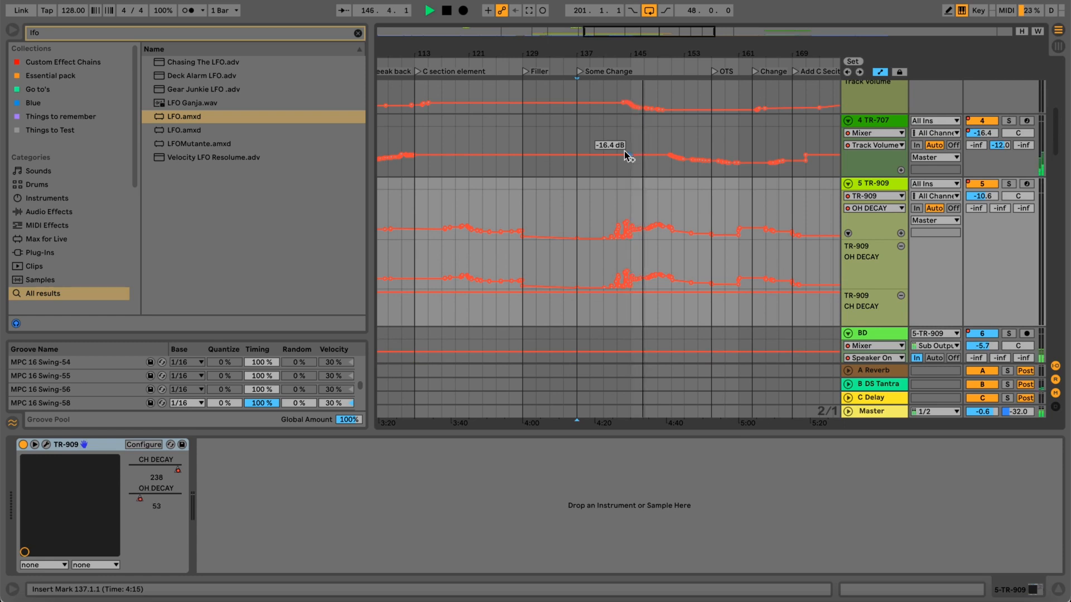
key("space")
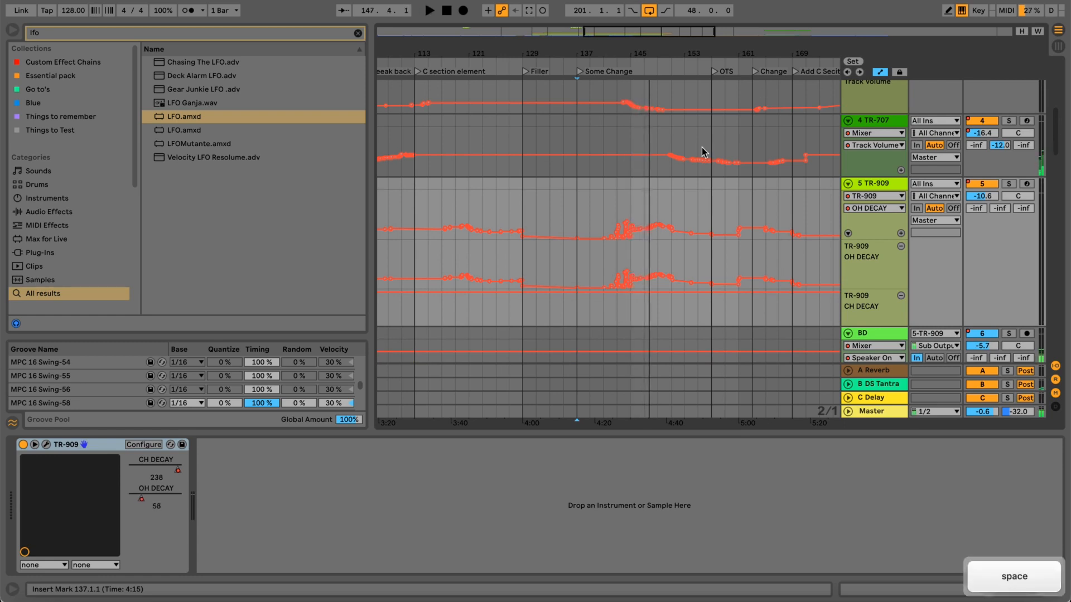
scroll(778, 200, "up", 1)
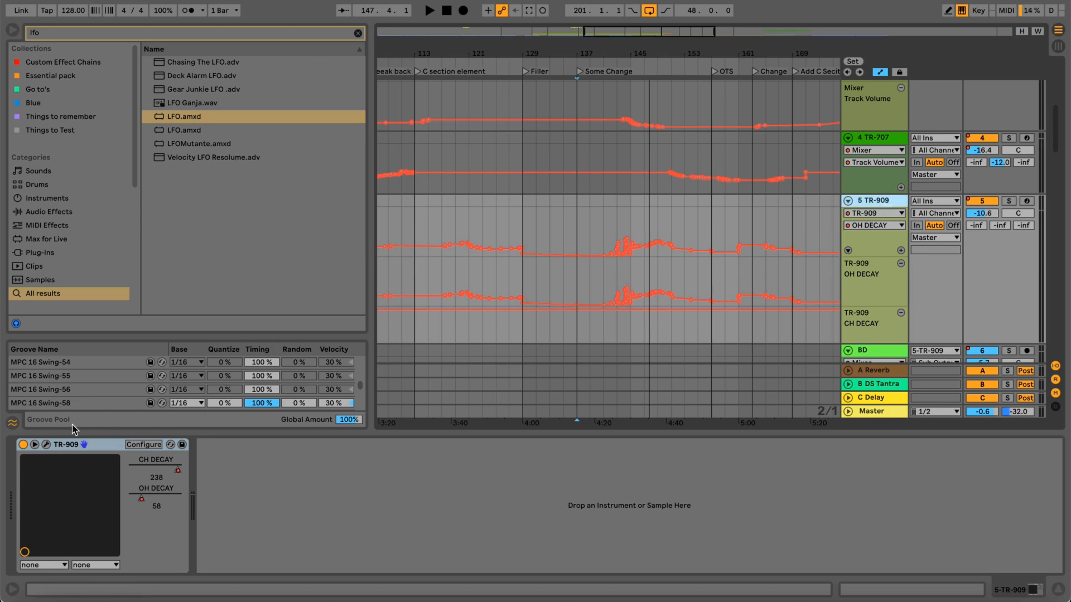
Show the TR-909 plug-in window with its drum pattern and decay controls, and close it.
left_click(47, 444)
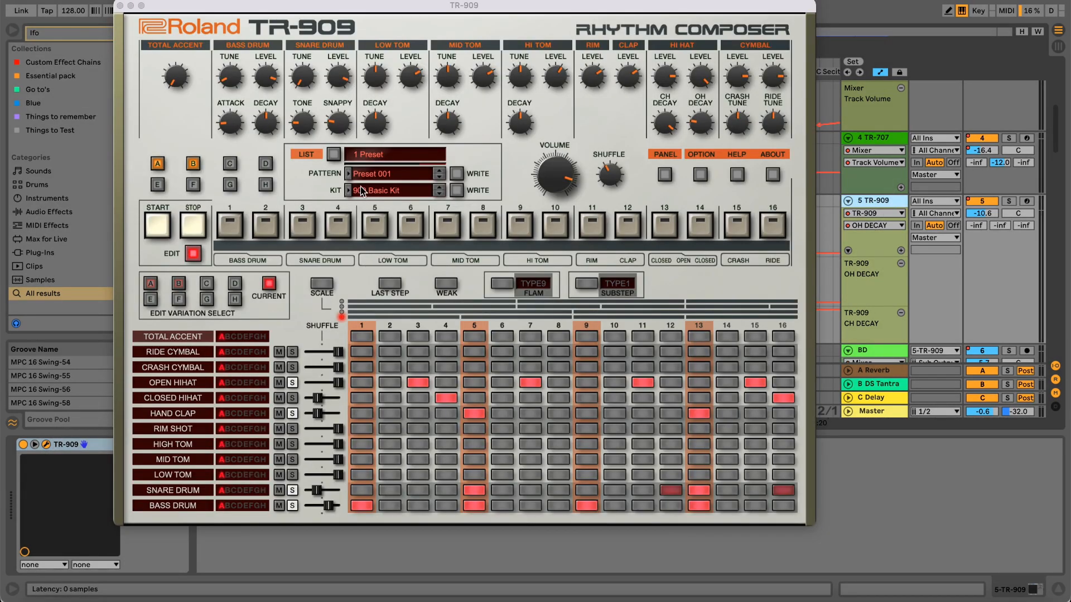
left_click_drag(451, 6, 513, 14)
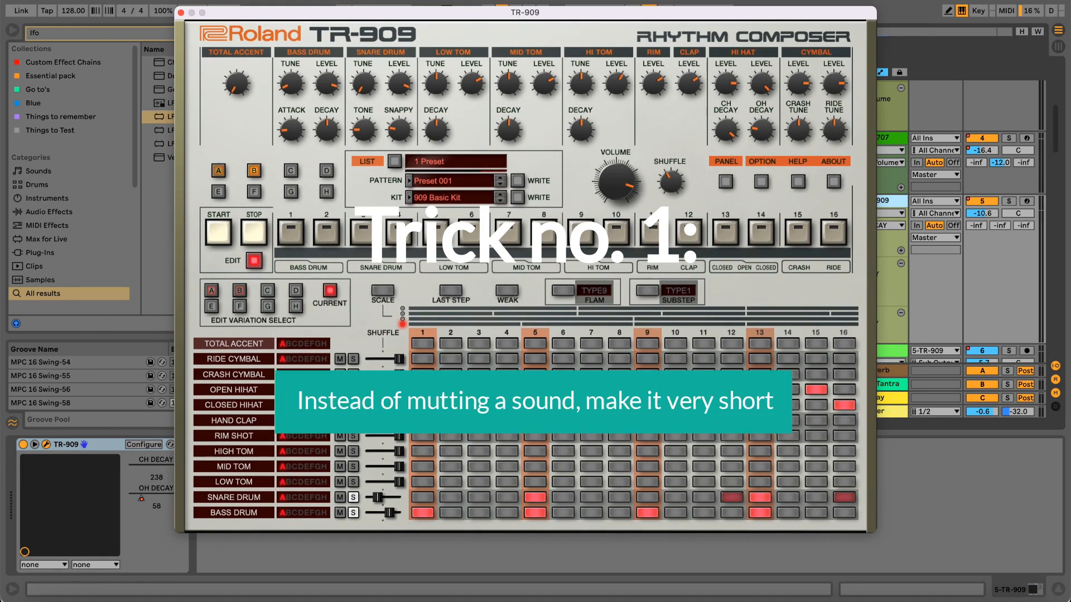
left_click(180, 12)
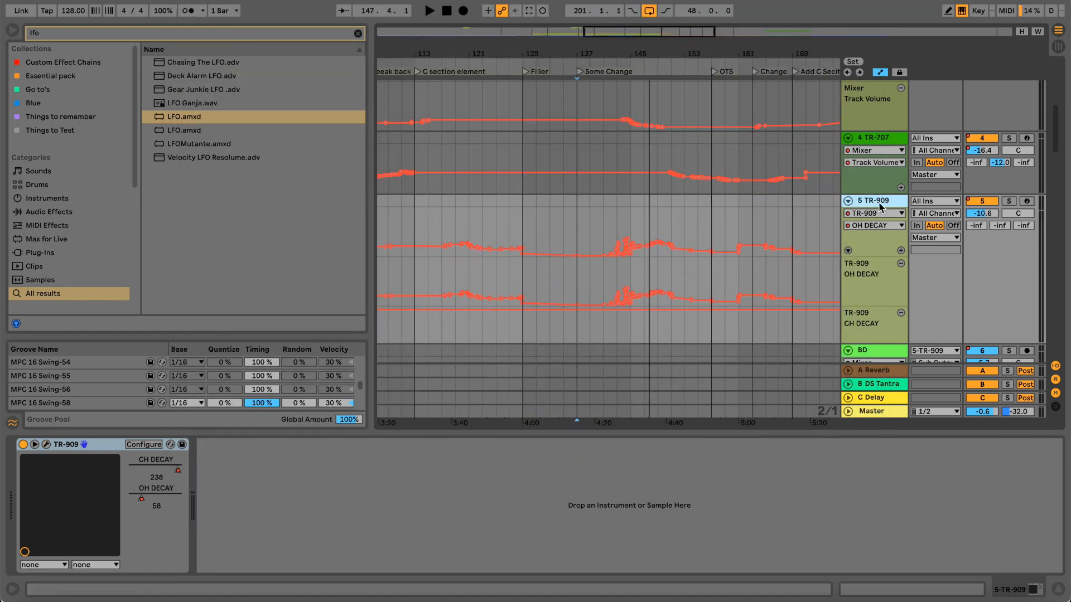
Reopen the TR-909 plug-in, view its Sub Output option, and close the plug-in window.
scroll(686, 233, "down", 3)
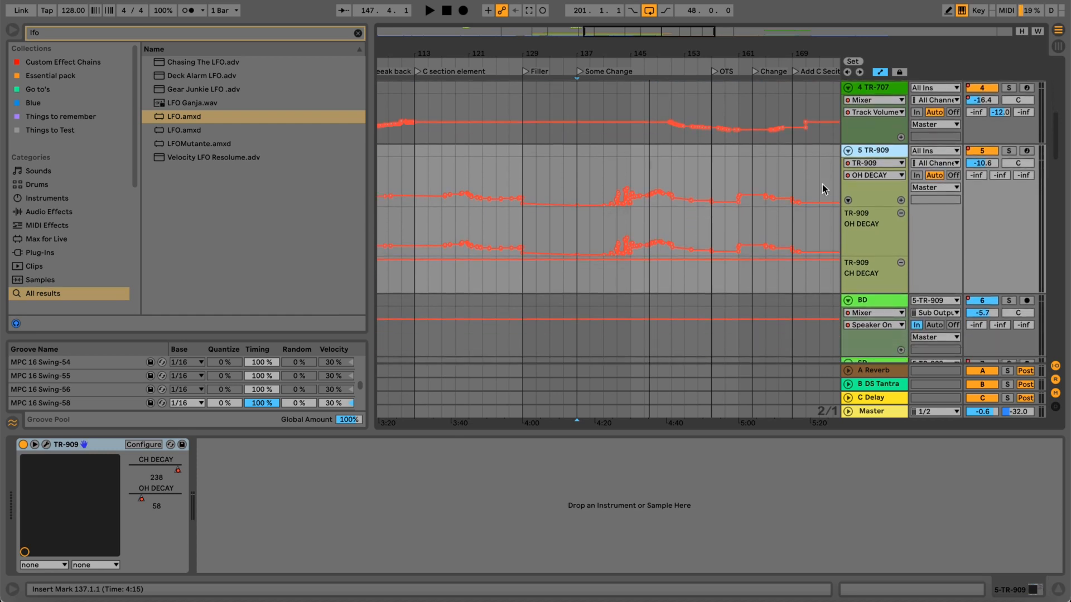
left_click(46, 445)
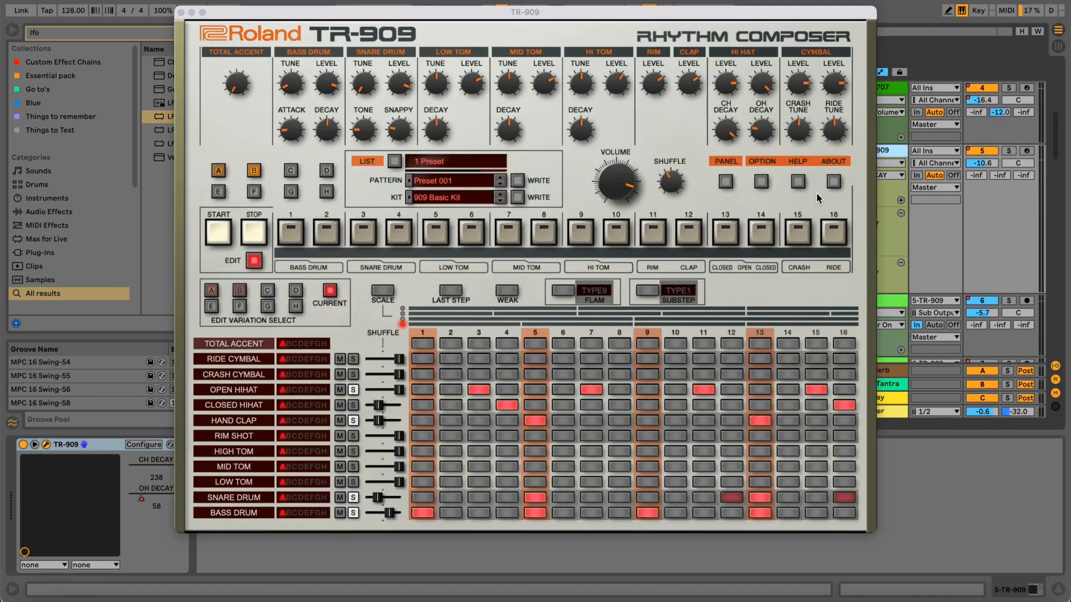
left_click(763, 181)
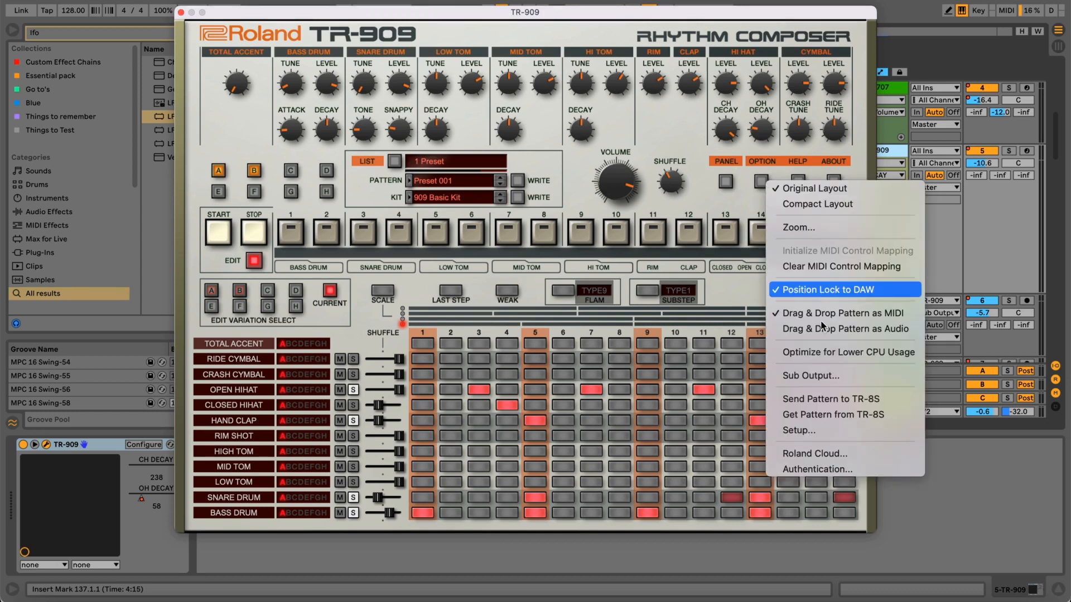
left_click(837, 376)
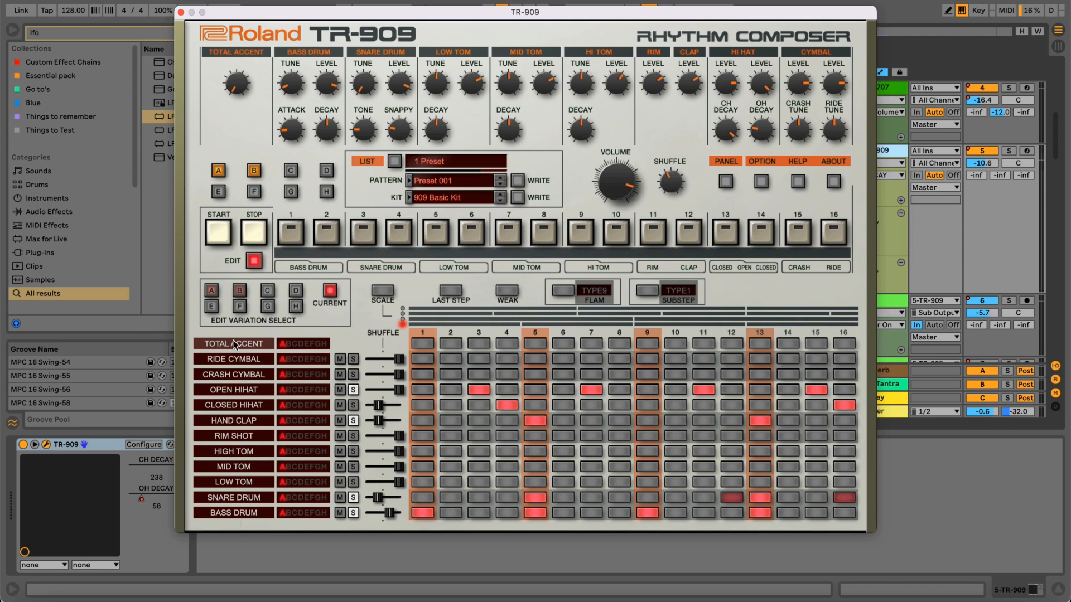
left_click(181, 12)
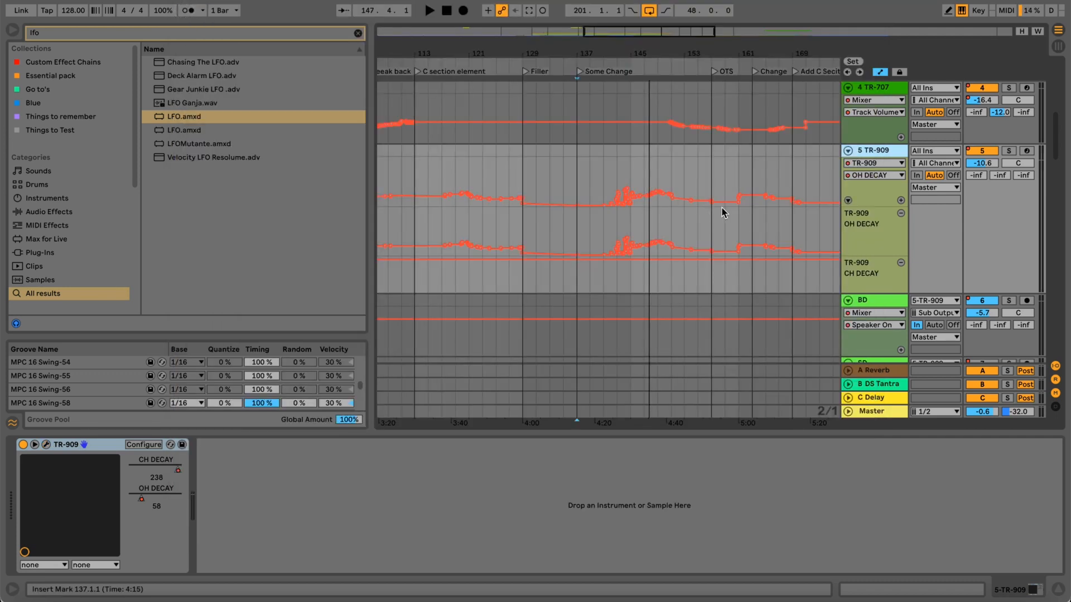
Review the BD track's 5-TR-909 input source and its sub-output choices, and reselect the TR-909 track.
scroll(796, 222, "down", 3)
left_click(865, 215)
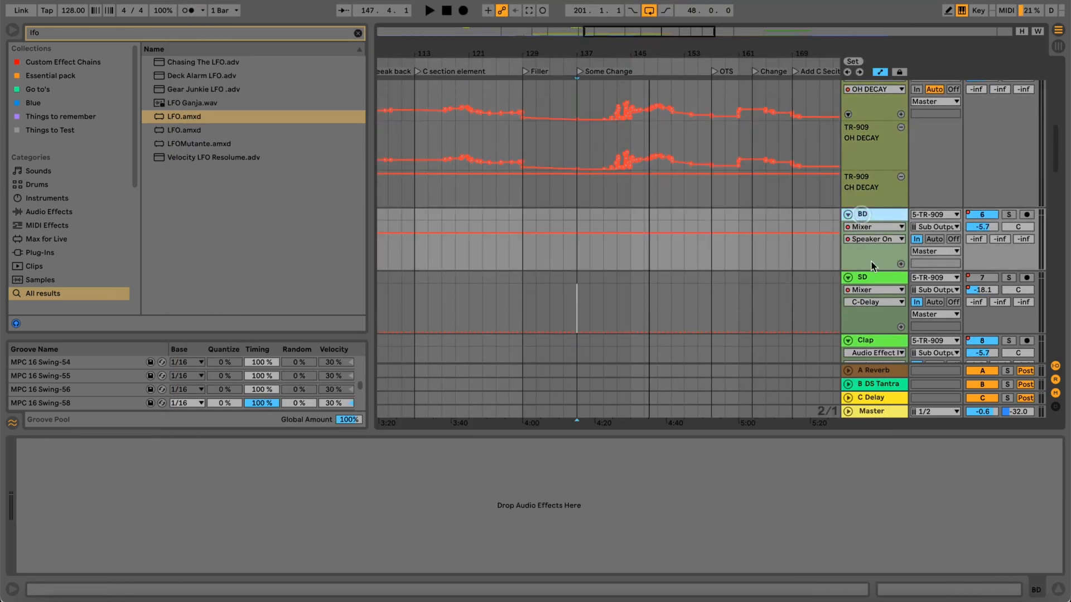
scroll(881, 215, "down", 2)
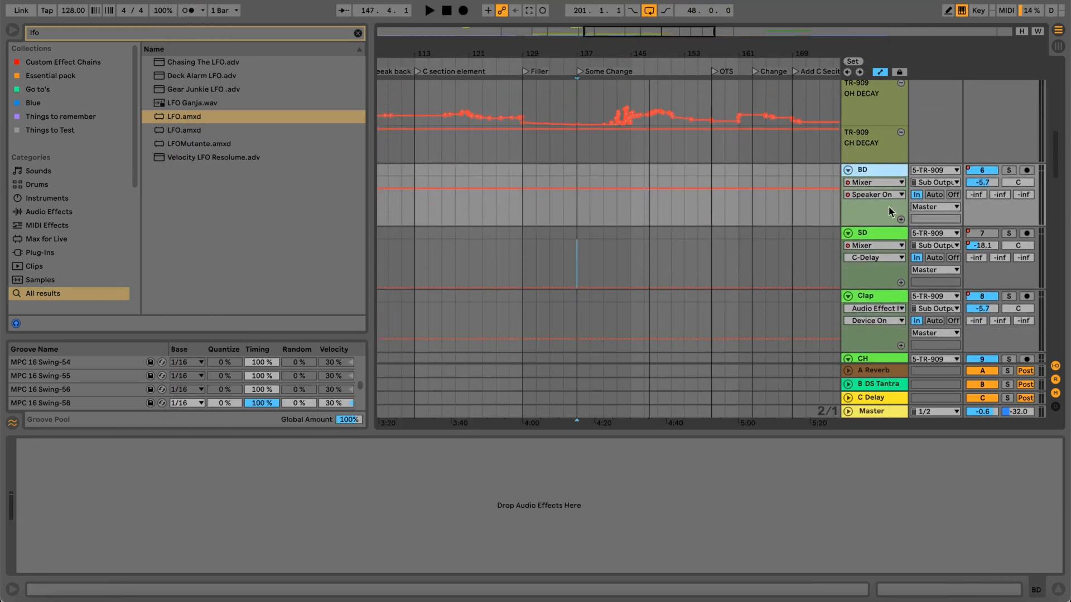
left_click(924, 171)
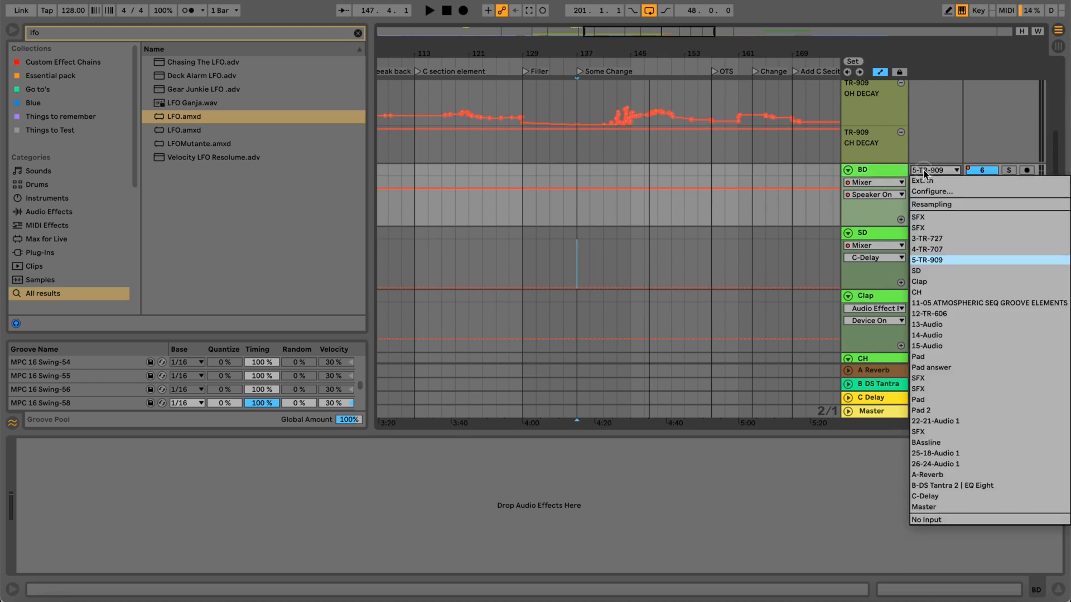
left_click(926, 260)
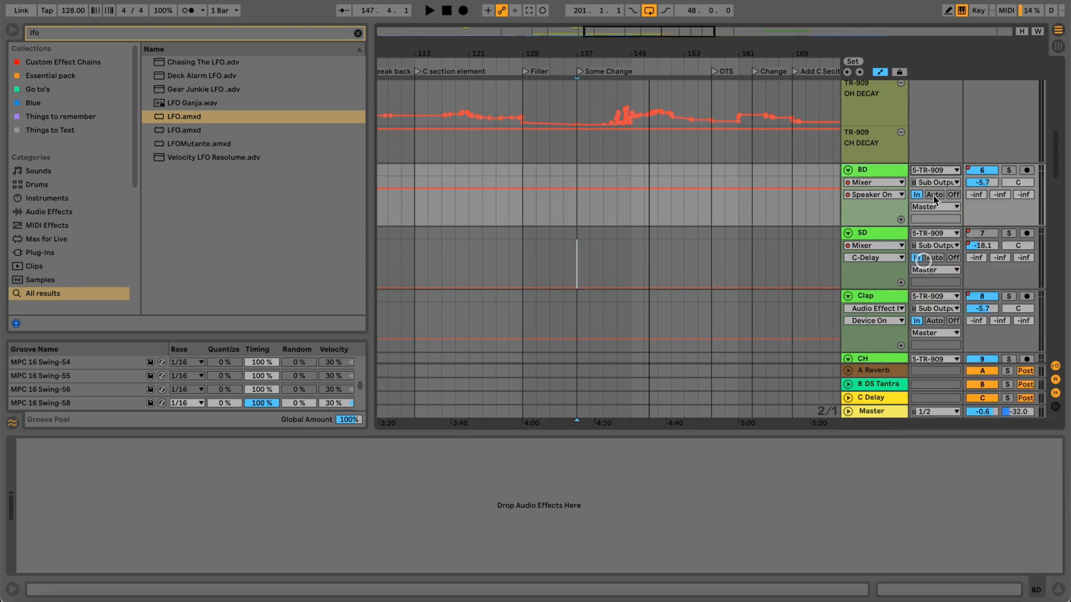
left_click(933, 182)
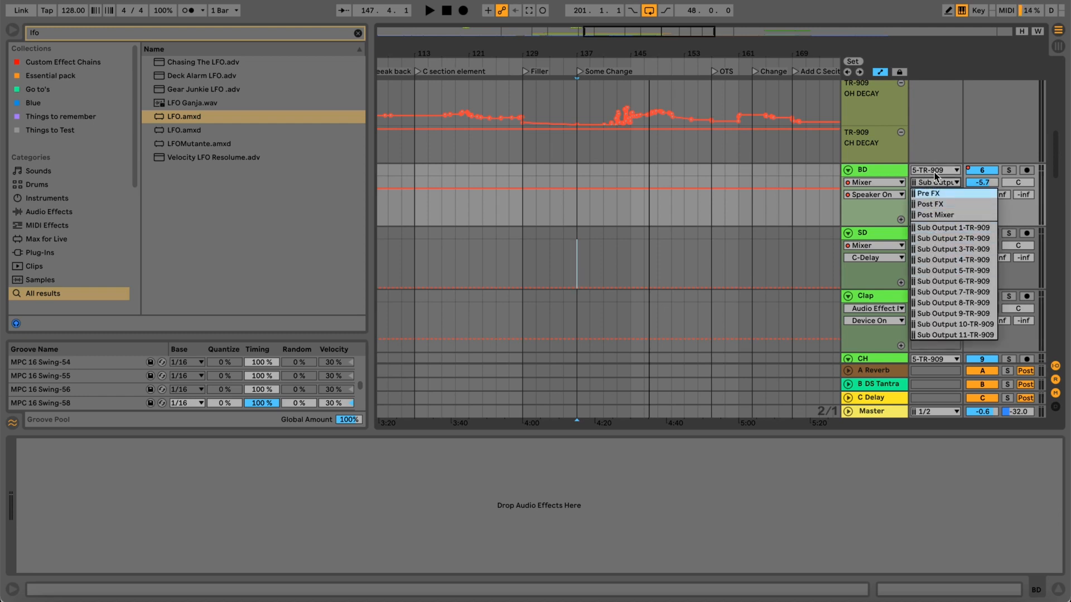
left_click(937, 184)
scroll(937, 167, "up", 5)
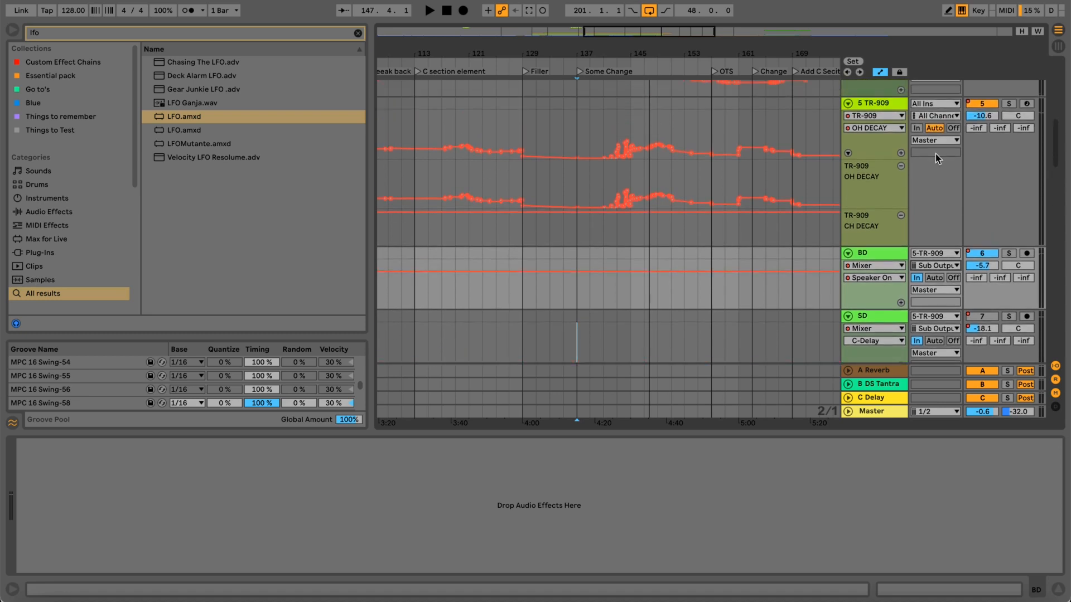
left_click(892, 103)
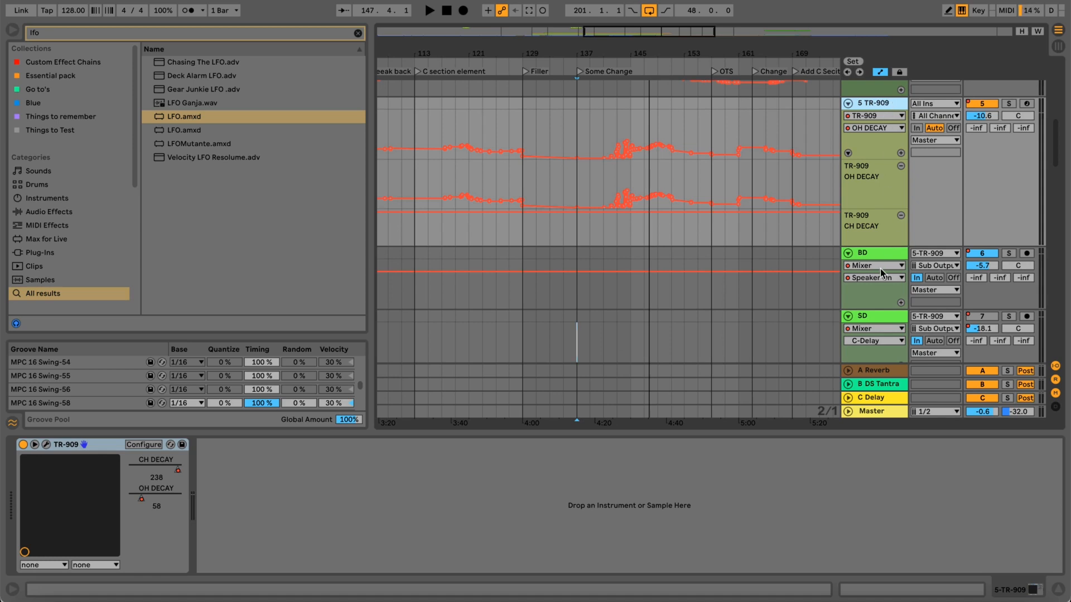
scroll(880, 270, "down", 4)
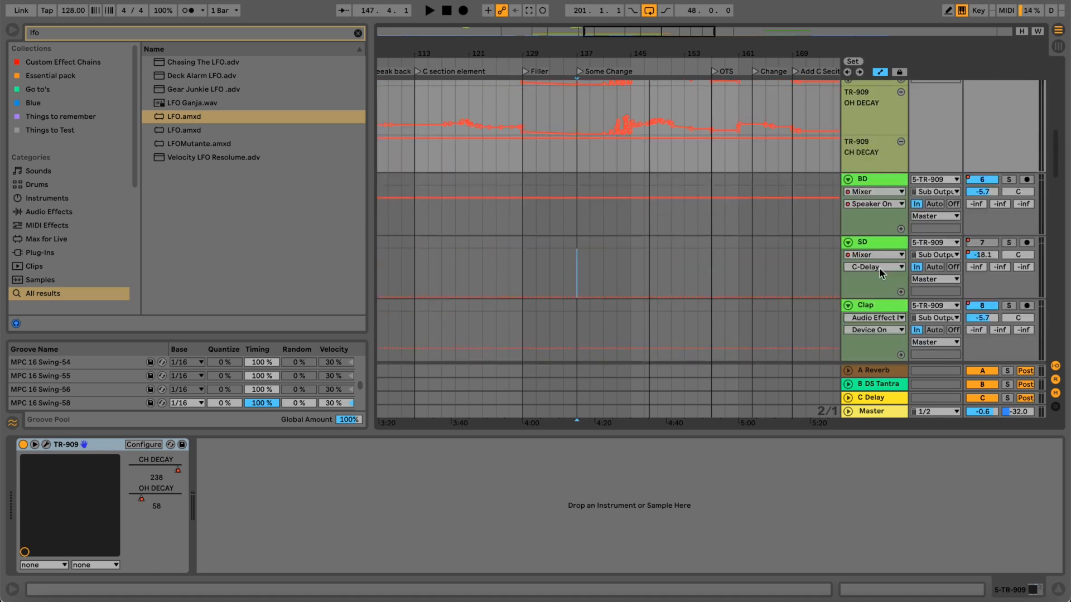
Examine the BD, SD, Clap and CH tracks fed by the TR-909 and the decay automation on the TR-909 track.
scroll(879, 269, "up", 6)
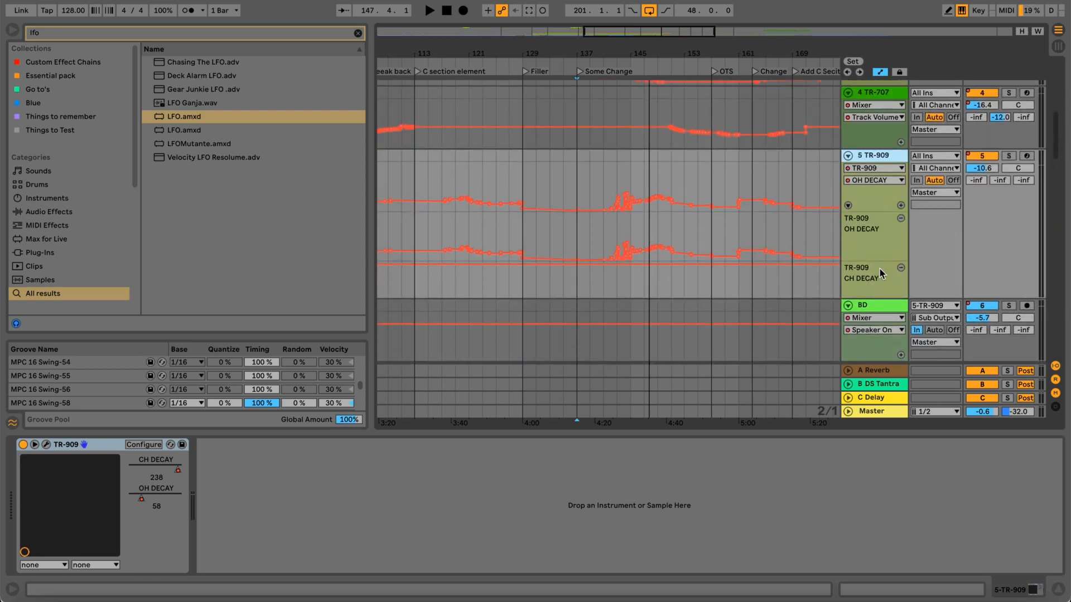
scroll(879, 269, "down", 4)
scroll(880, 272, "down", 6)
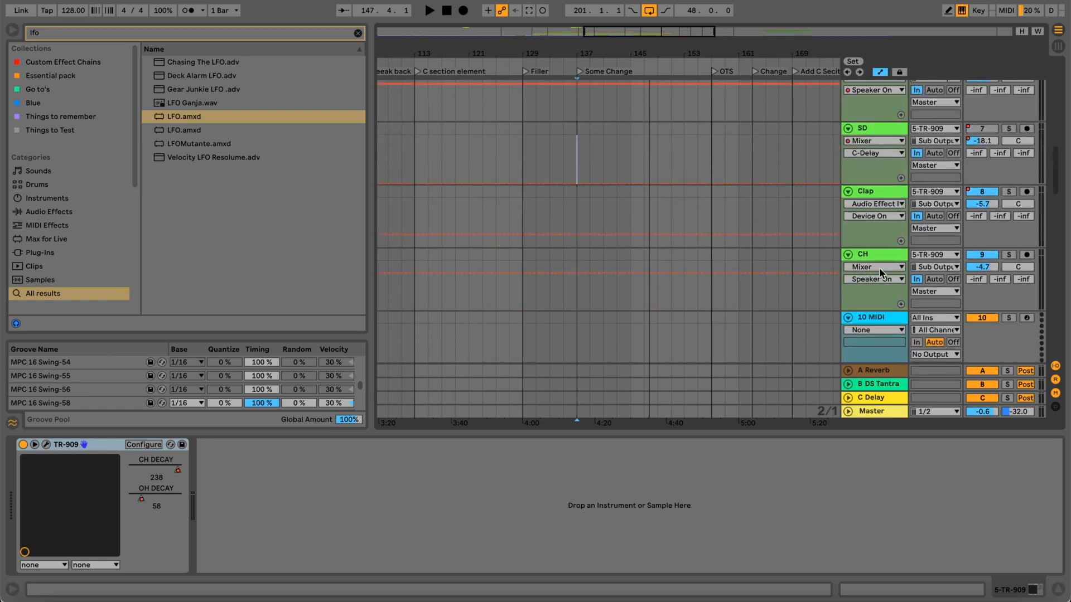
scroll(880, 269, "up", 2)
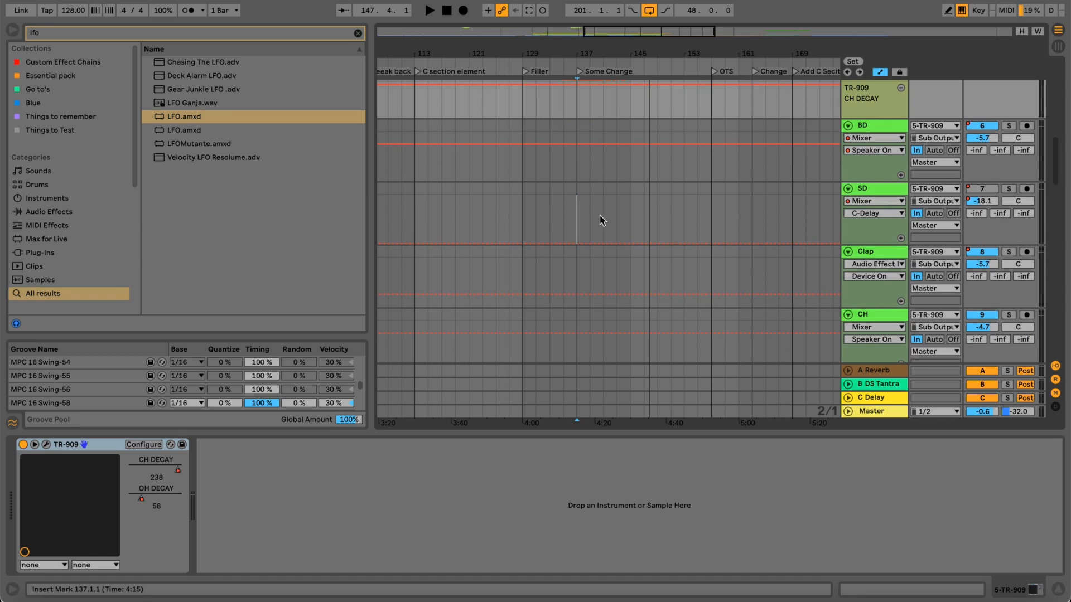
scroll(592, 218, "up", 4)
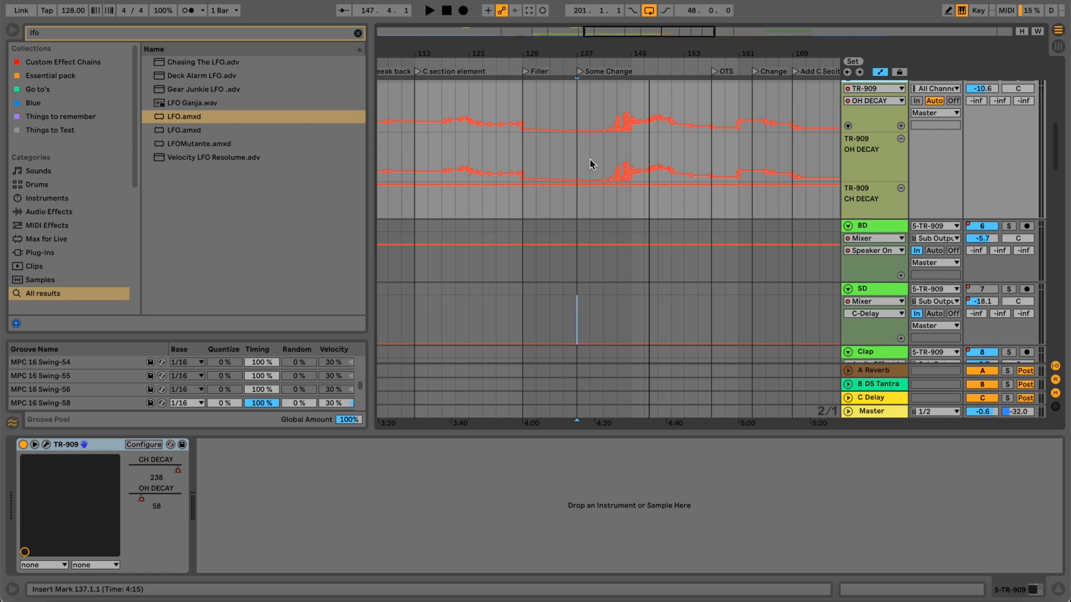
key("minus")
scroll(681, 215, "down", 5)
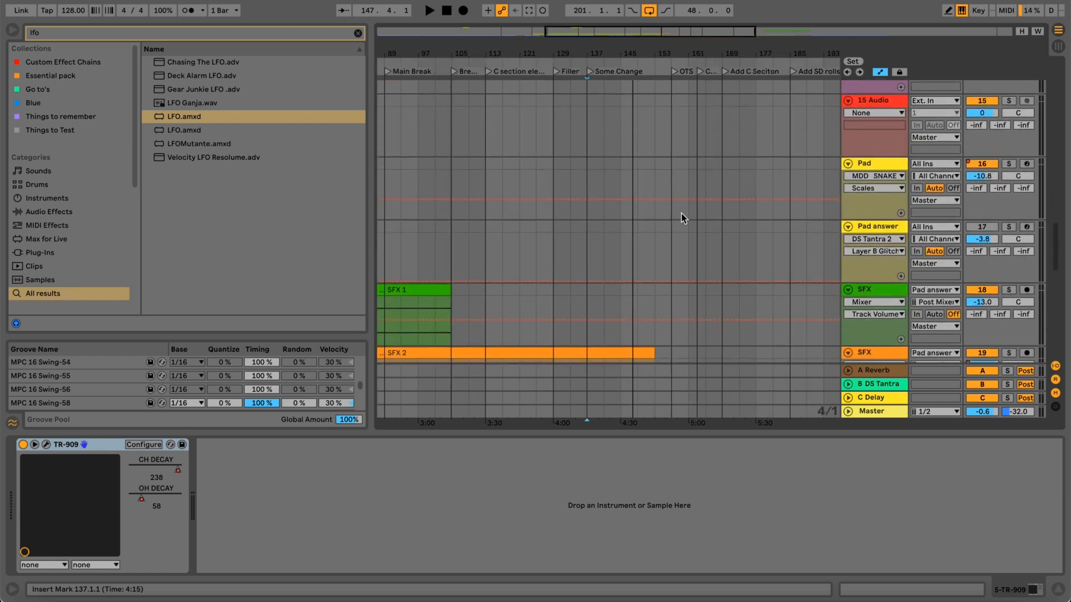
scroll(681, 215, "up", 10)
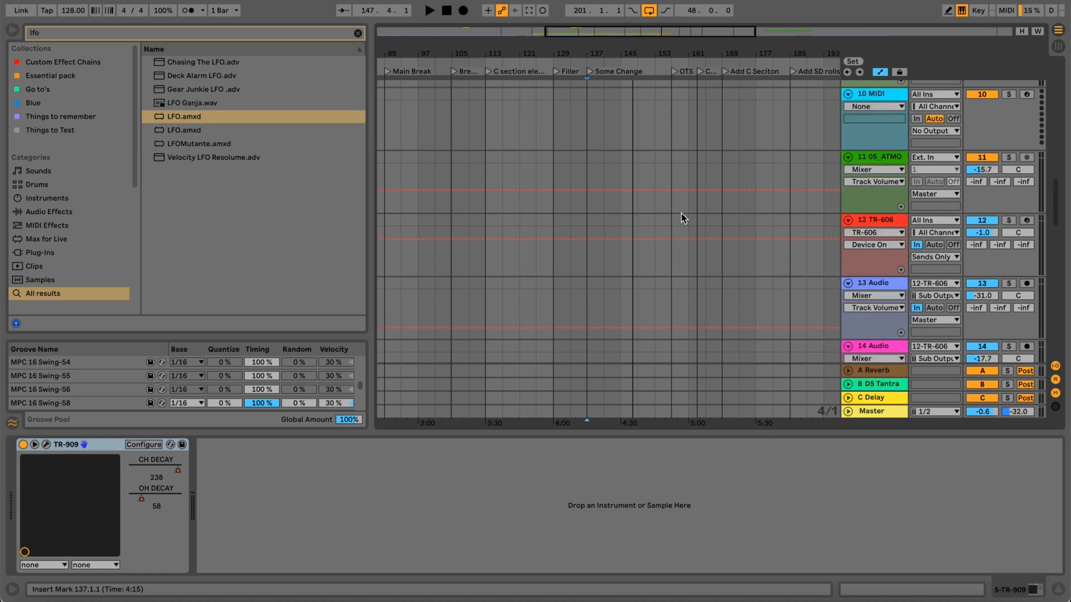
scroll(681, 215, "up", 1)
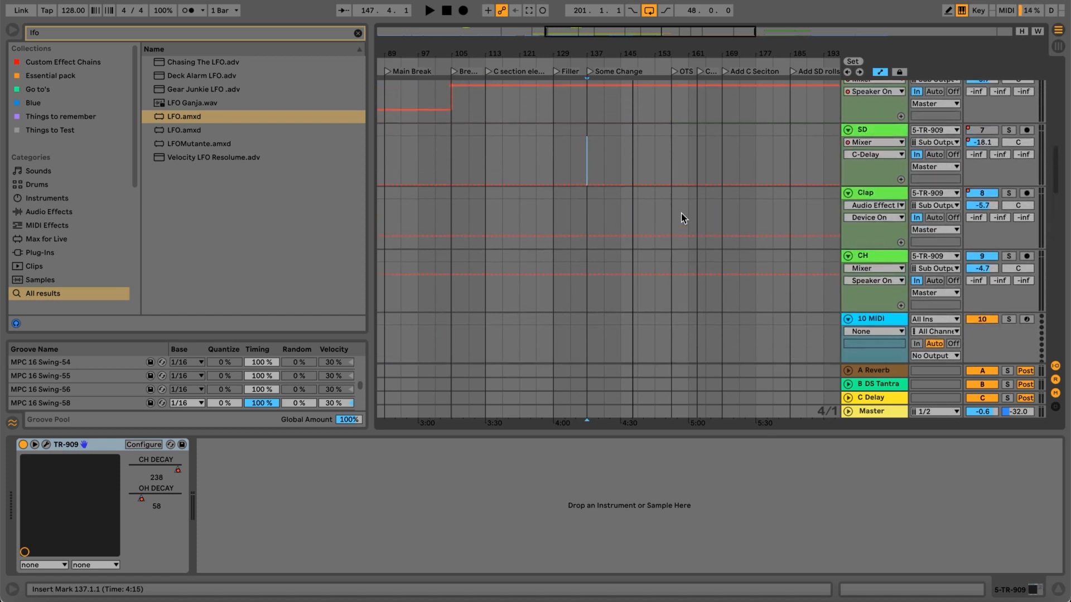
Display the Clap track's devices, toggle its Audio Effect Rack on and off, and solo the track.
left_click(893, 193)
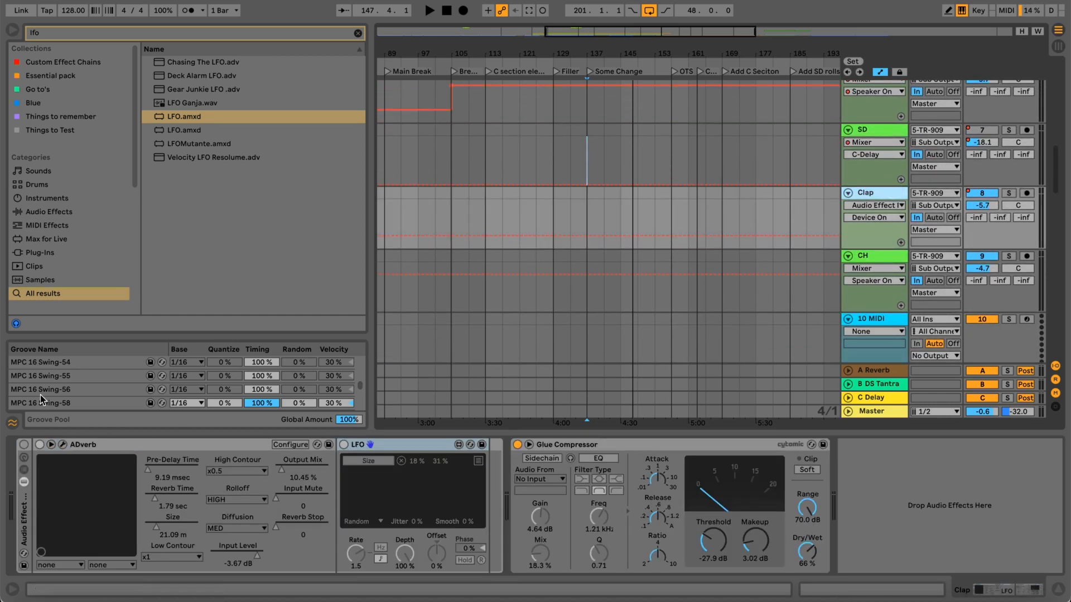
key("m")
key("m")
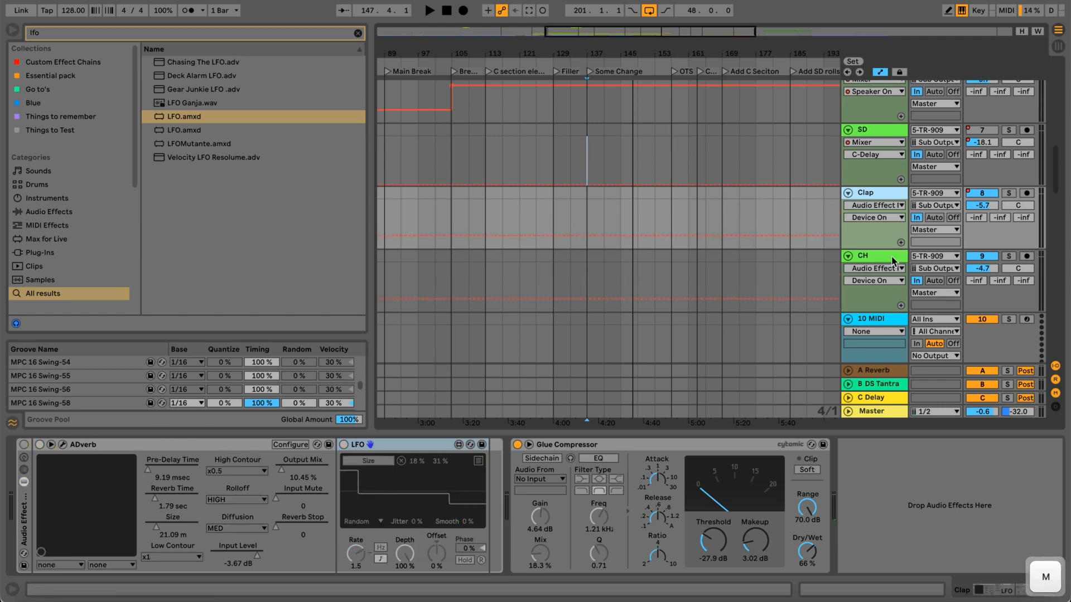
left_click(1009, 193)
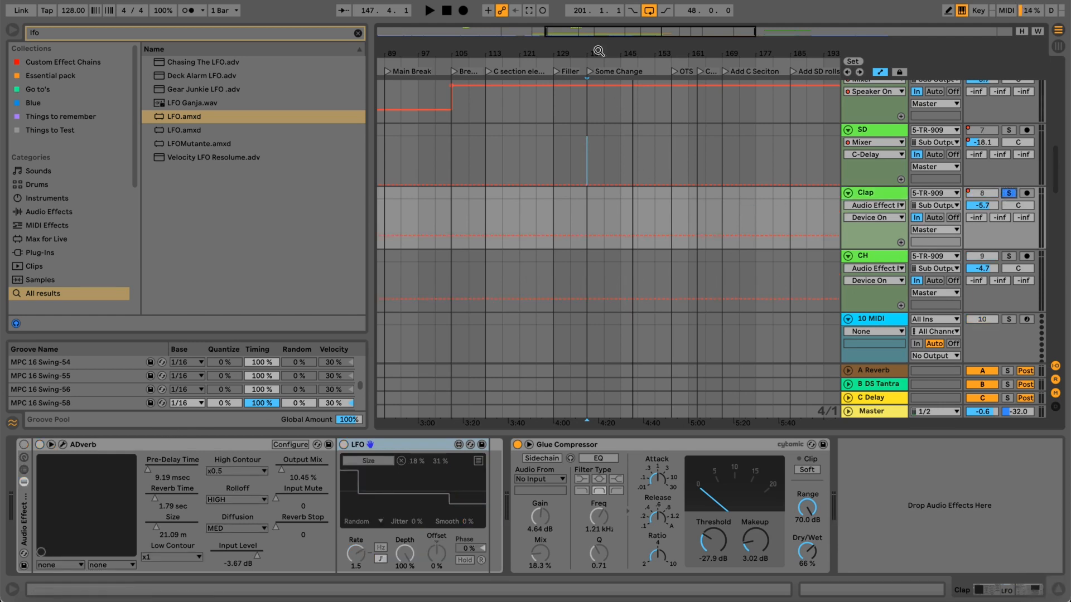
Play the soloed clap from the Some Change section, comparing the sound with the reverb rack off and on, and stop playback.
left_click_drag(599, 51, 598, 44)
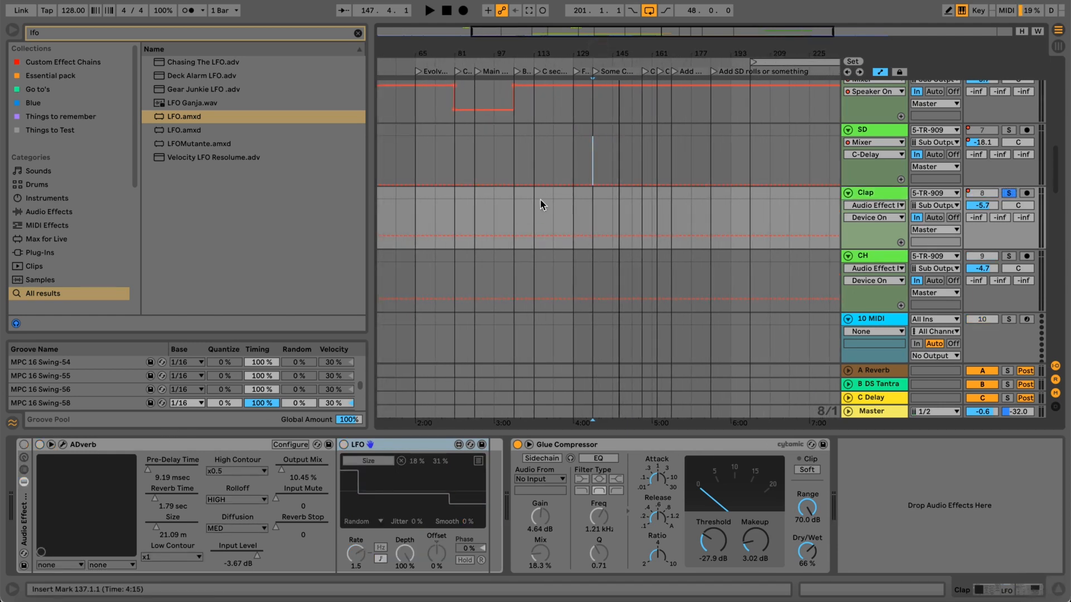
key("space")
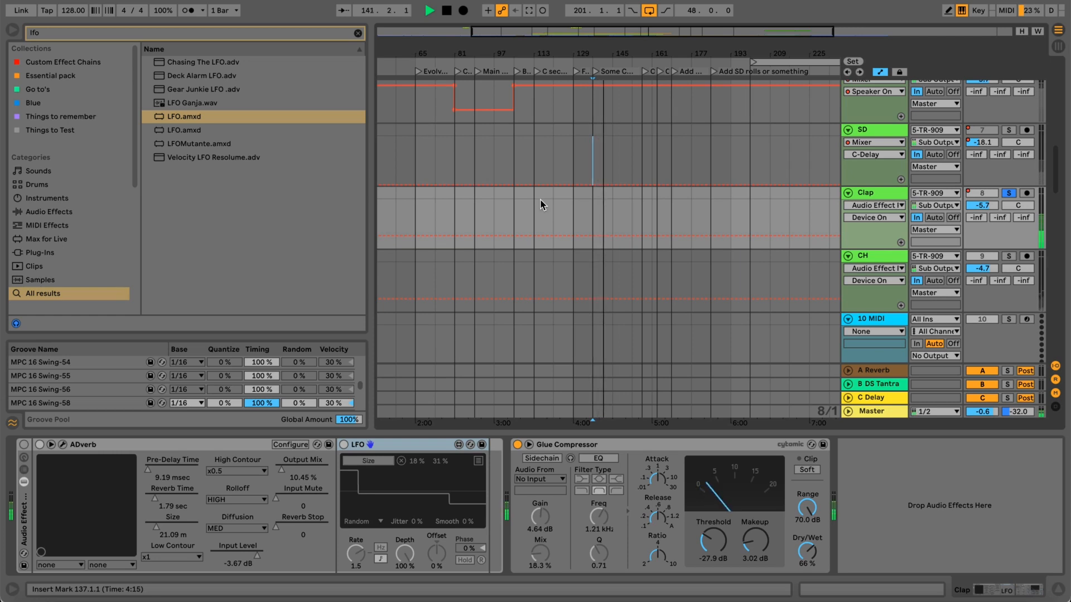
key("m")
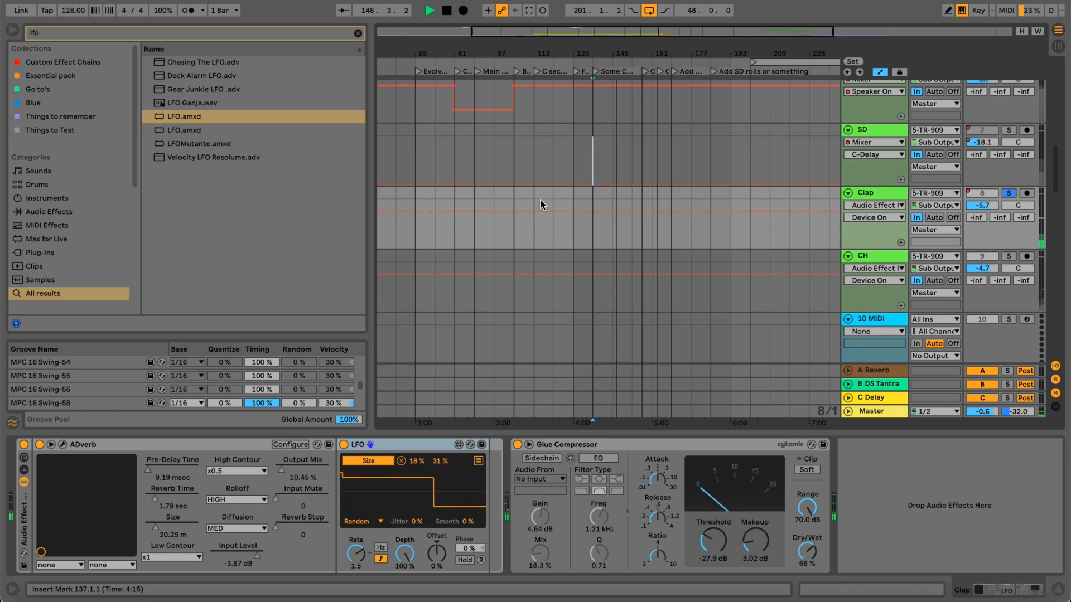
key("space")
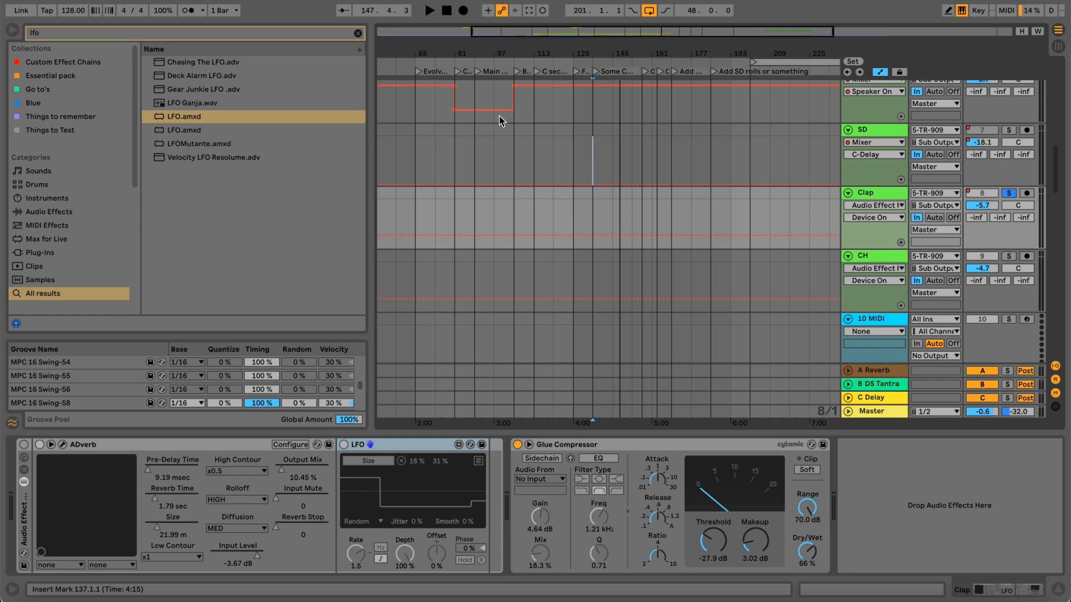
Play the soloed clap from the Filler locator, switch its reverb rack on during playback, and stop.
left_click(575, 71)
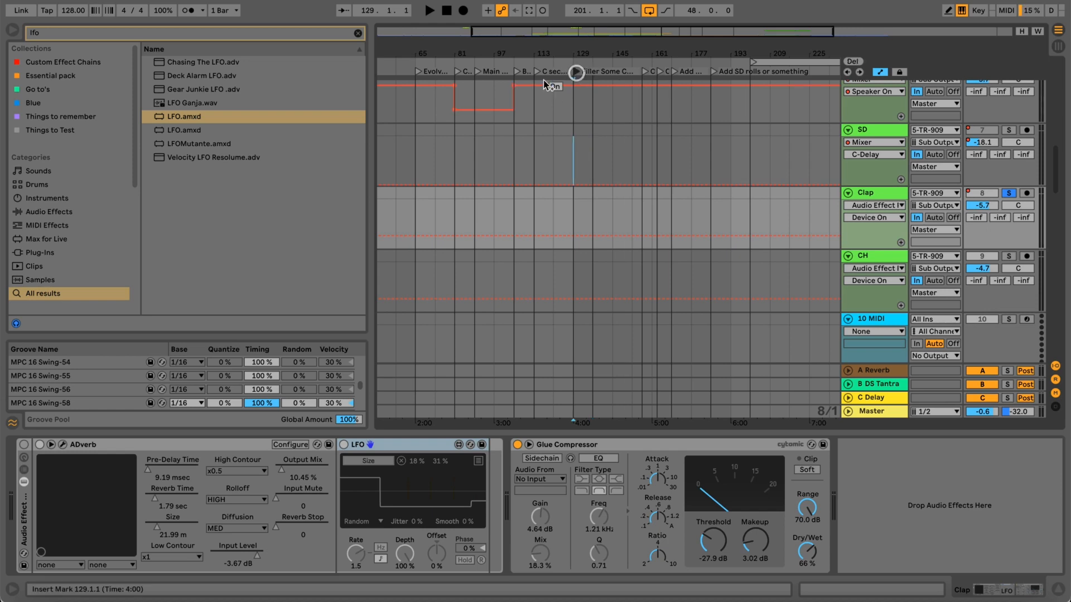
key("space")
key("m")
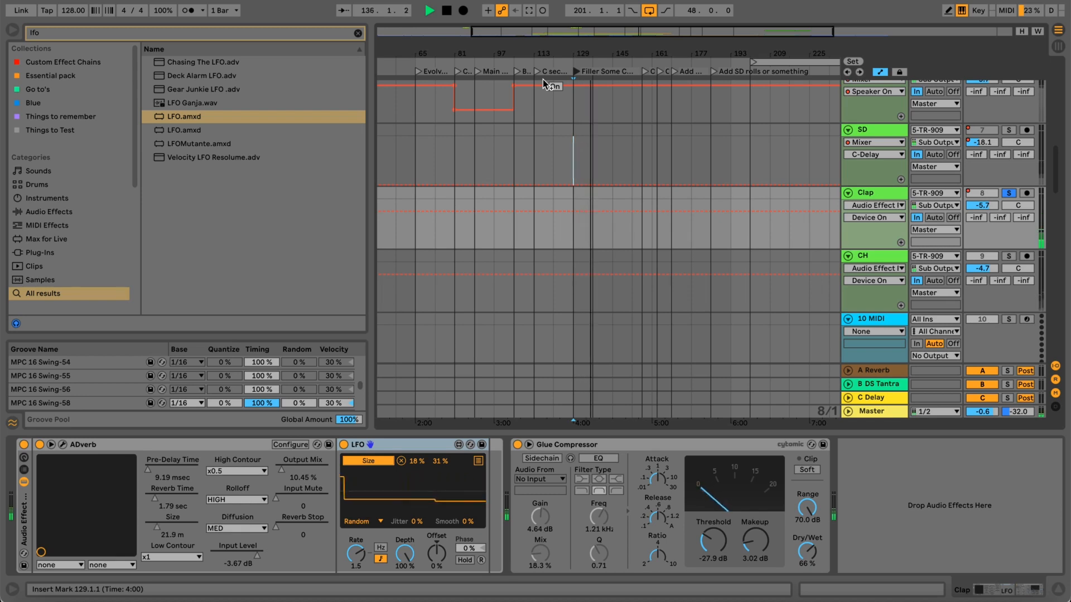
key("space")
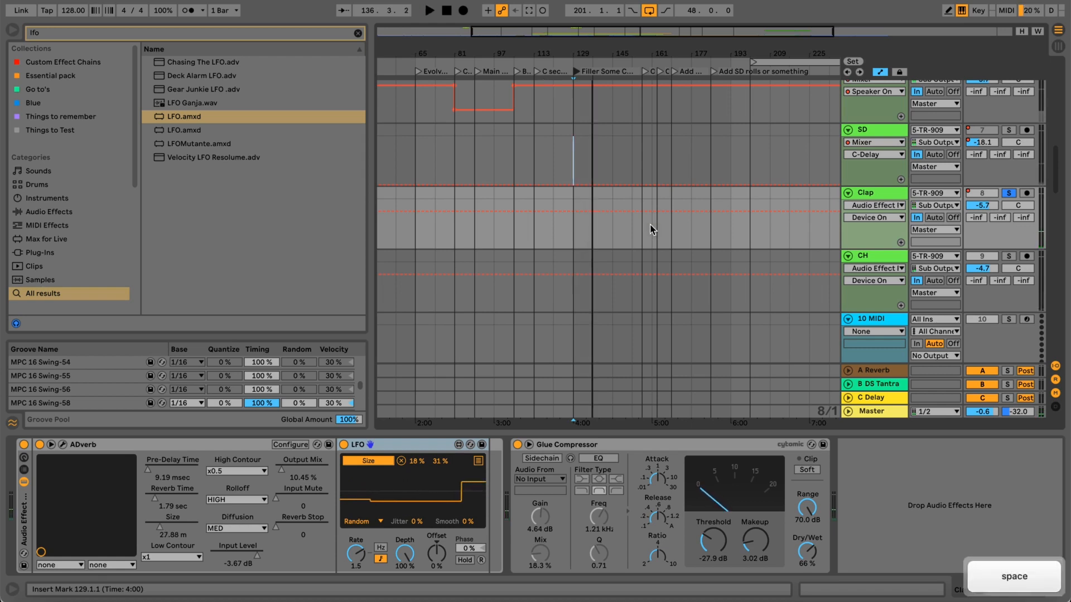
left_click(574, 48)
left_click_drag(573, 48, 580, 37)
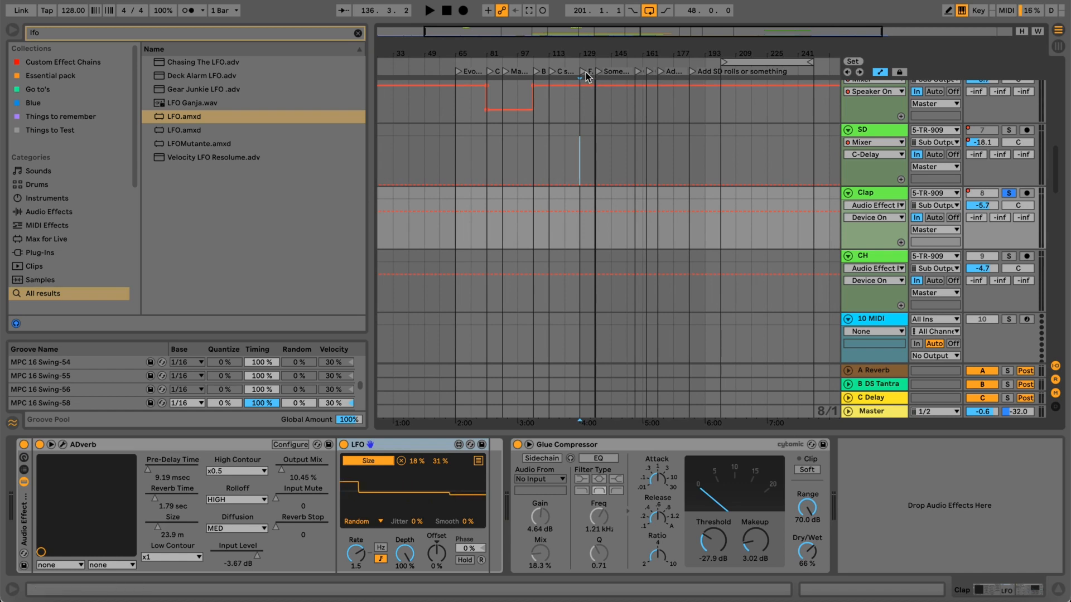
left_click_drag(587, 52, 587, 45)
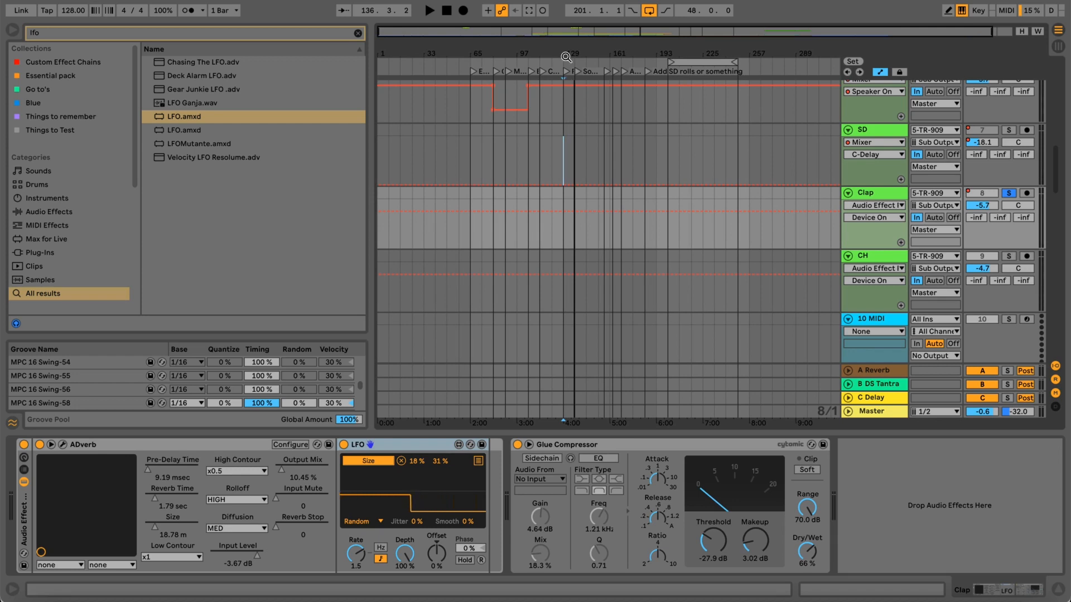
left_click_drag(564, 49, 574, 99)
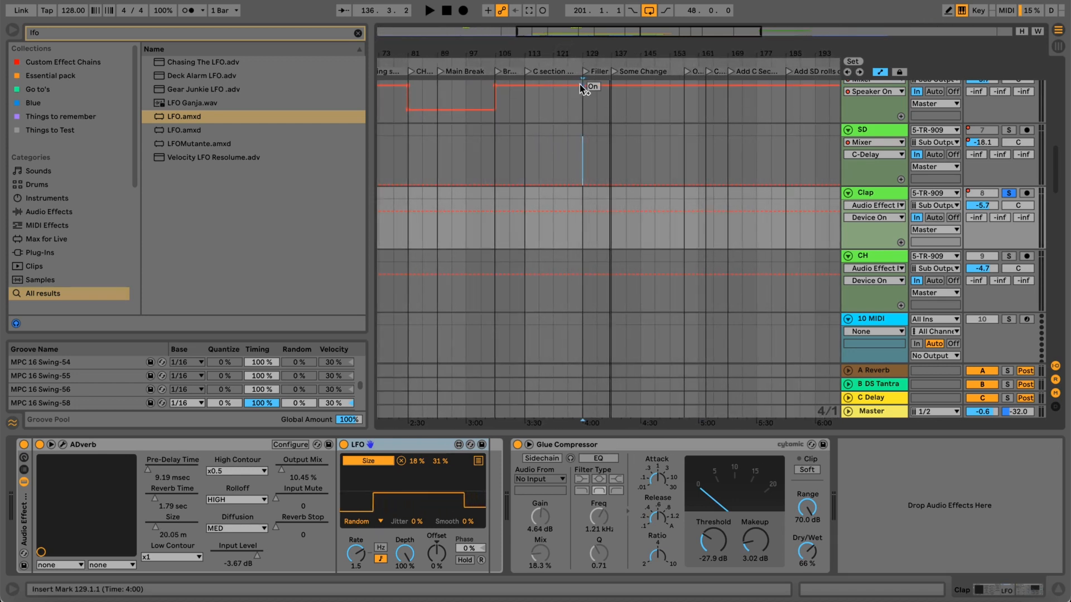
left_click_drag(586, 48, 585, 47)
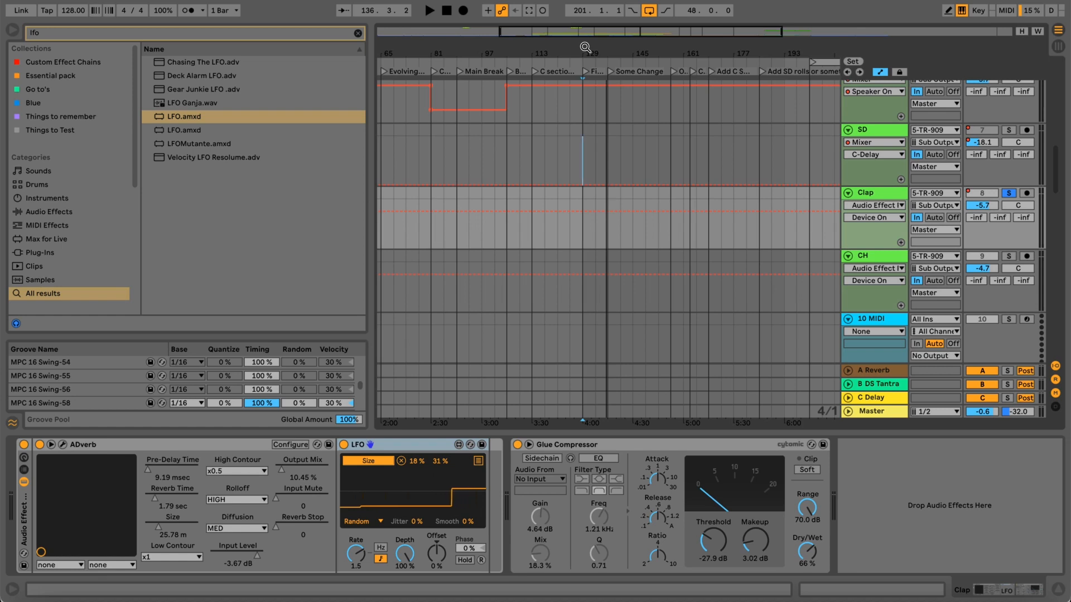
left_click_drag(586, 48, 586, 55)
Open the ADverb plug-in window from the Clap track and move it clear of the arrangement.
left_click(874, 193)
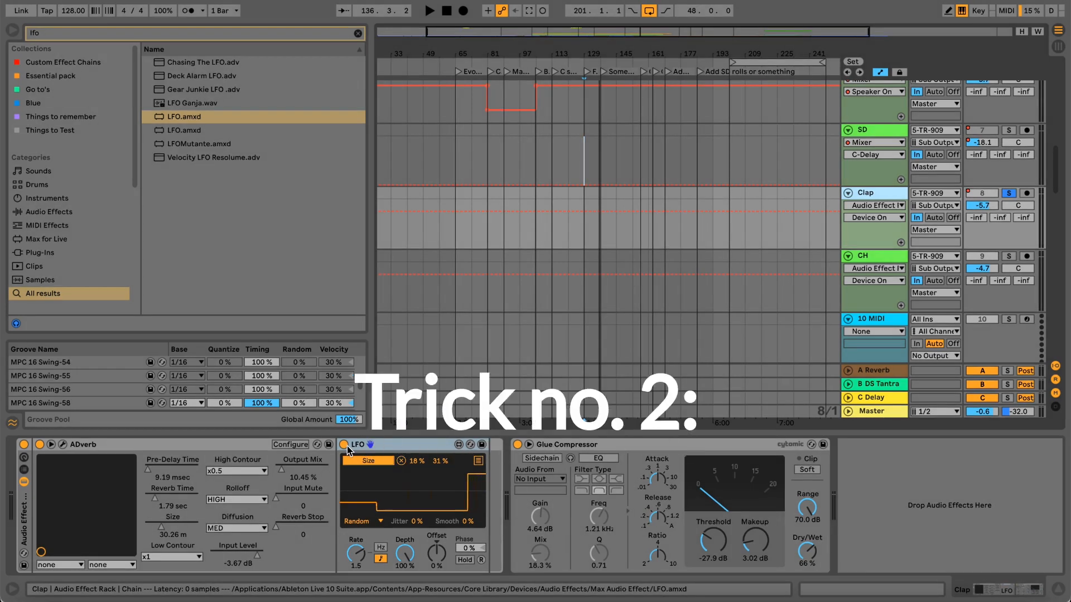
left_click(62, 444)
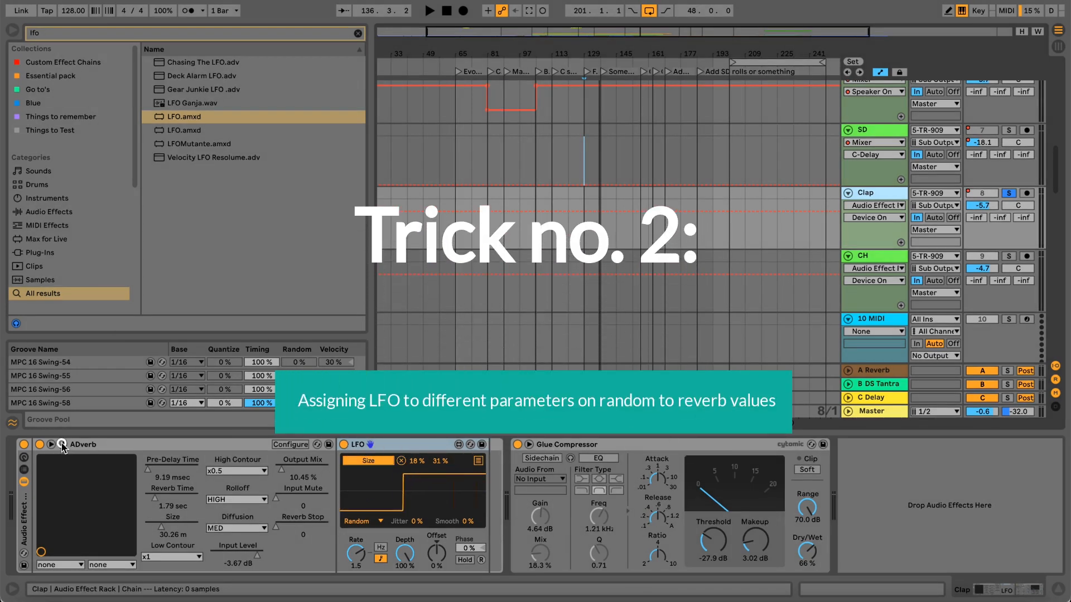
left_click_drag(257, 88, 221, 48)
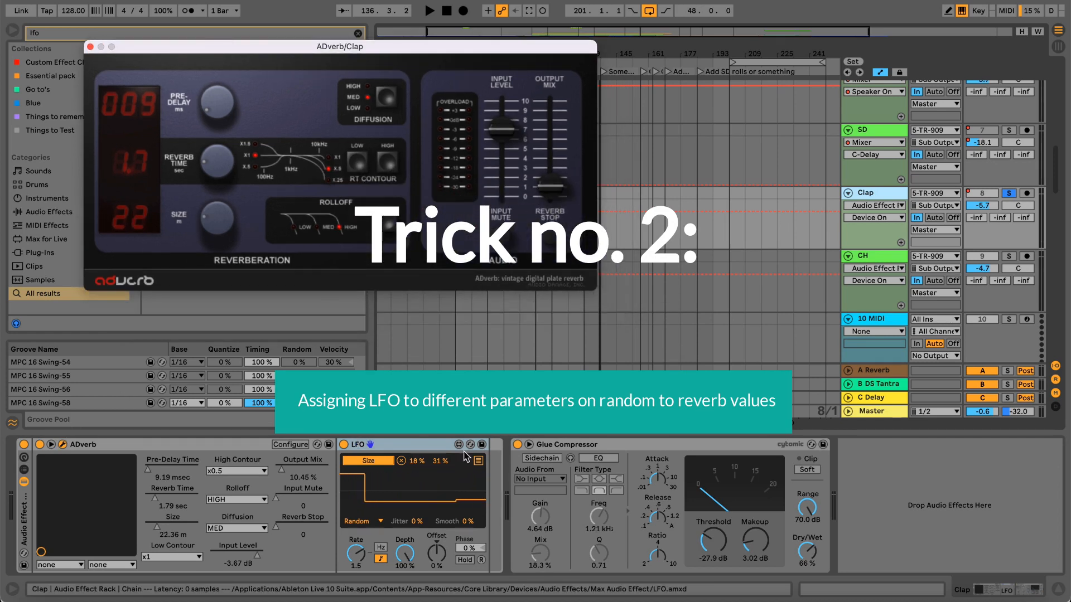
Show the LFO's list of mapping slots, point out the mapped ADverb Size control, and close the list.
left_click(435, 448)
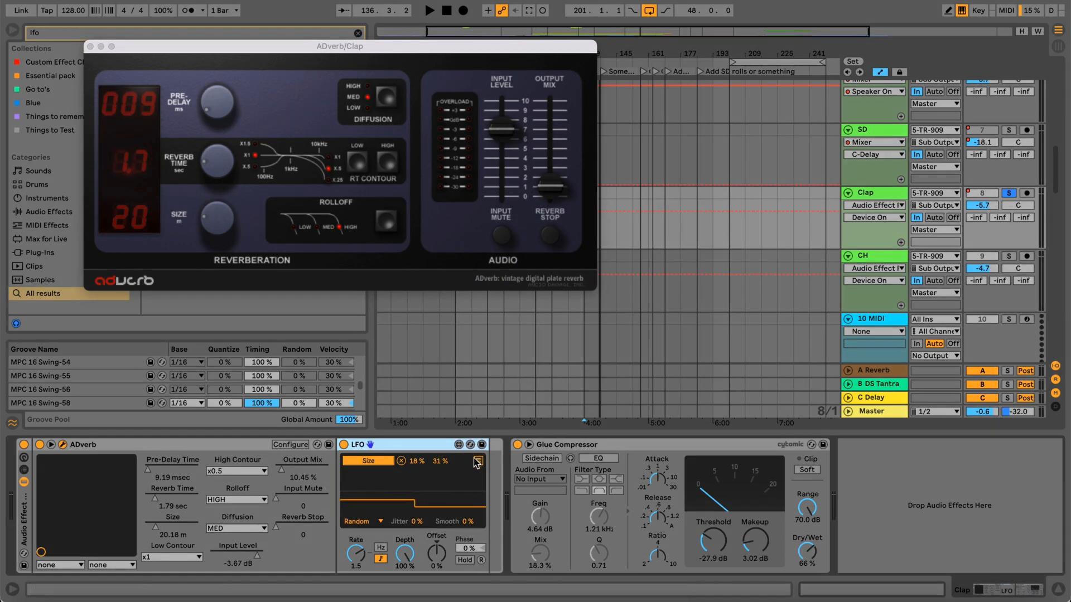
left_click(478, 461)
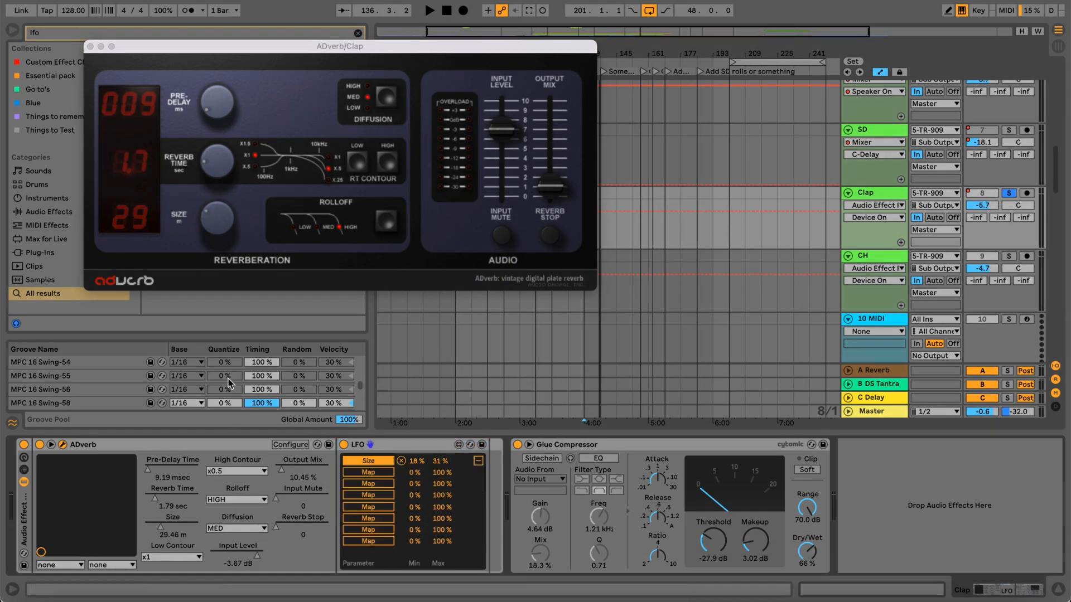
mouse_move(227, 217)
left_mouse_down()
mouse_move(227, 161)
mouse_move(216, 158)
mouse_move(213, 216)
left_mouse_up()
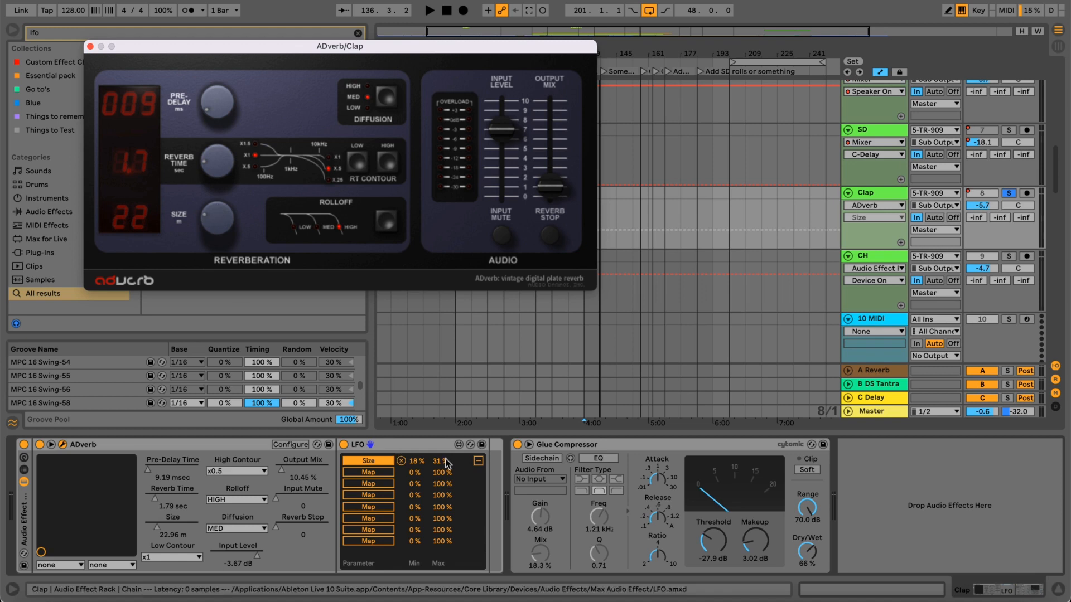
left_click(477, 460)
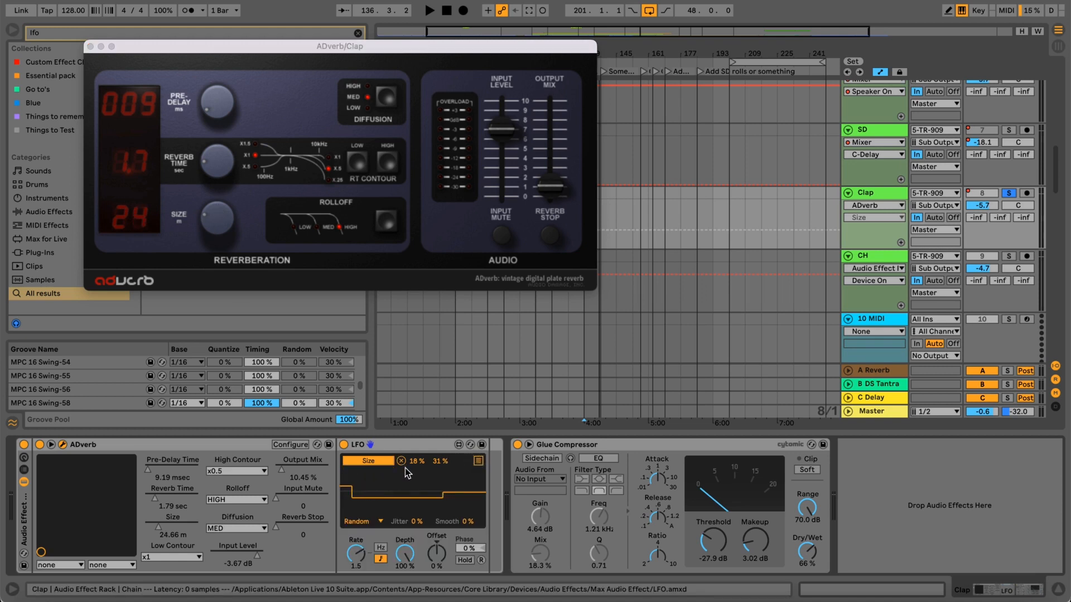
Try minimum values of 22 % and 19 % for the LFO's Size mapping.
left_click_drag(413, 468, 415, 534)
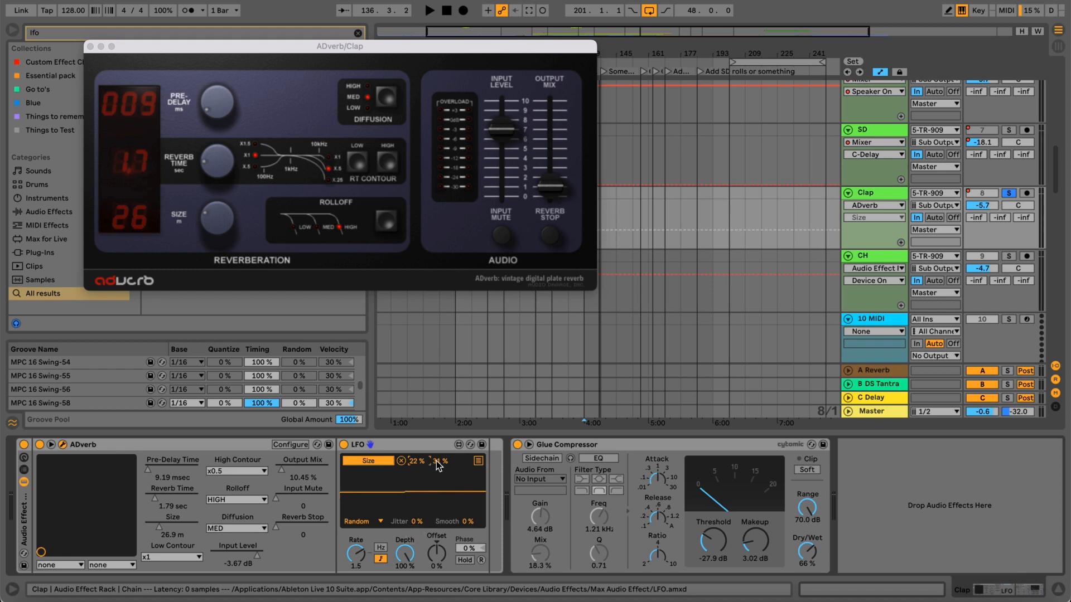
left_click_drag(422, 462, 424, 465)
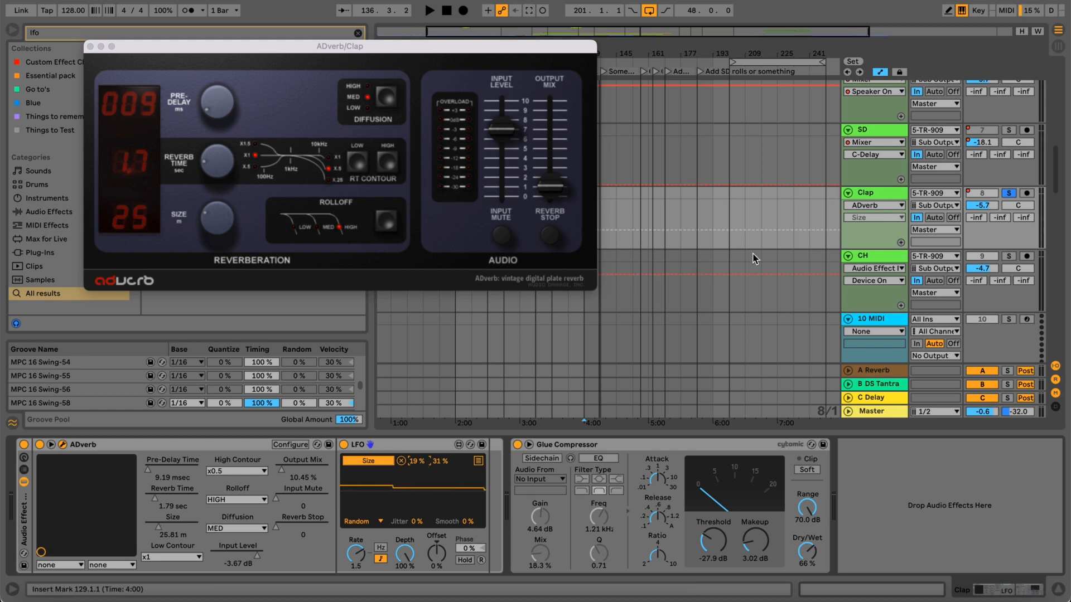
Audition the clap with the LFO's Size maximum at 100 %, narrow the range to 18–23 %, and stop playback.
key("space")
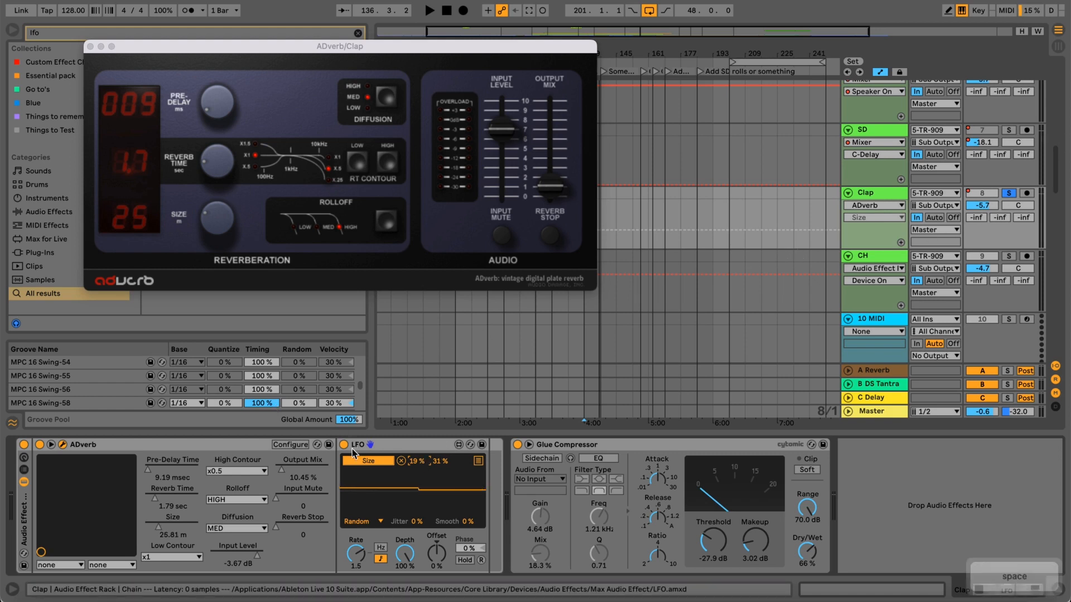
left_click_drag(436, 465, 431, 394)
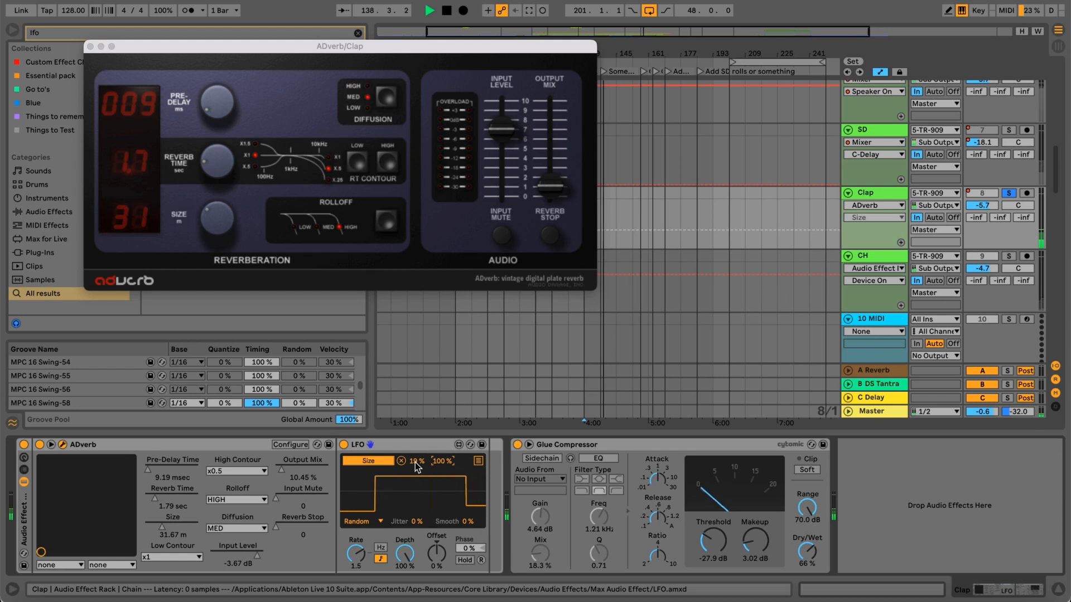
left_click_drag(444, 462, 421, 461)
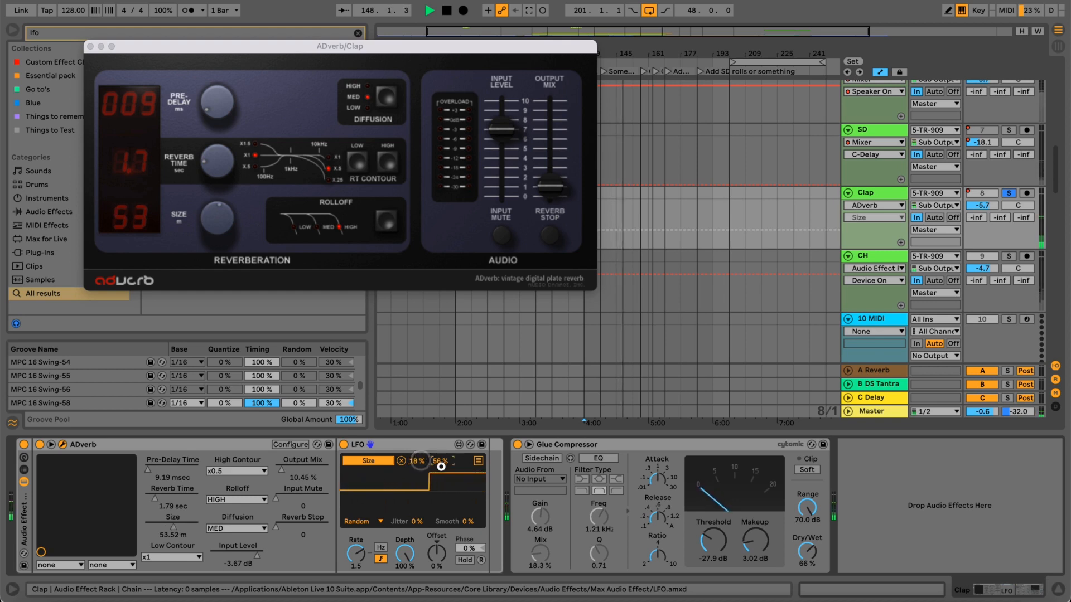
left_click_drag(441, 465, 440, 489)
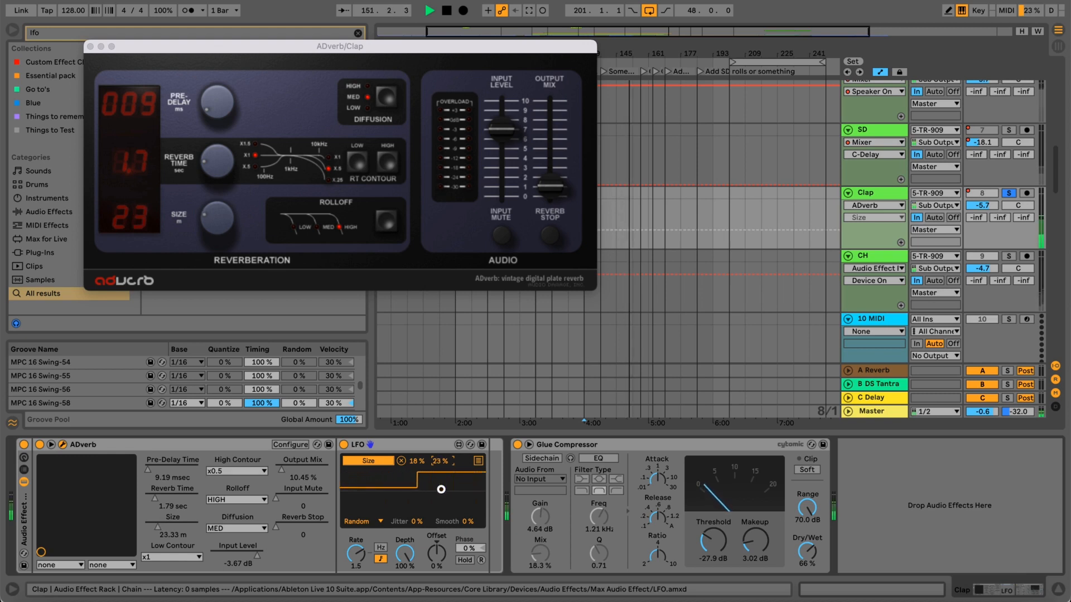
key("space")
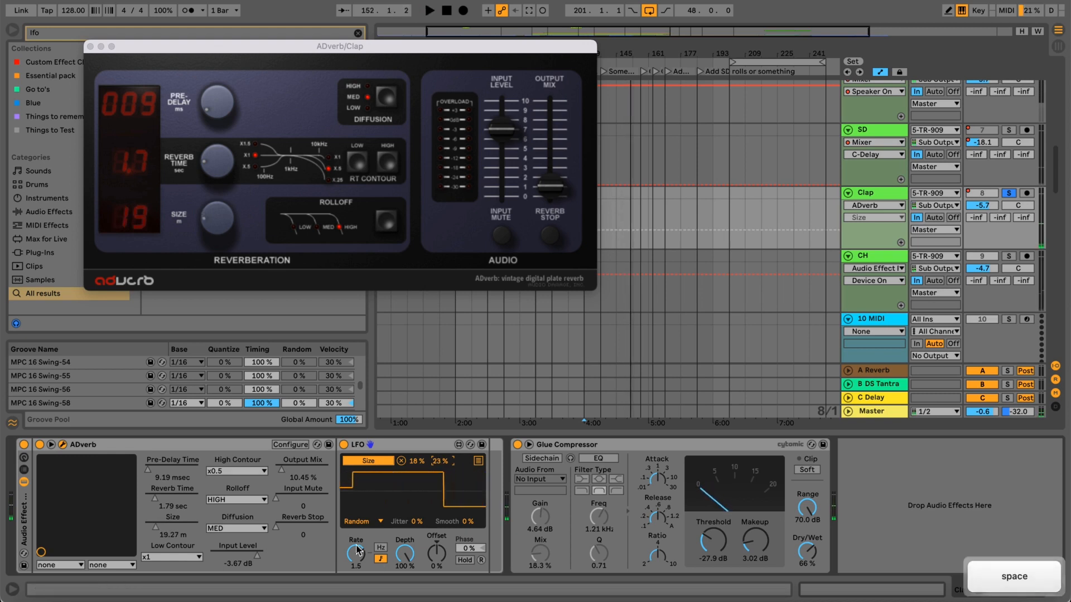
Try LFO rates of 1/8, 3/8 and 1 while auditioning the clap, and stop playback.
left_click(359, 565)
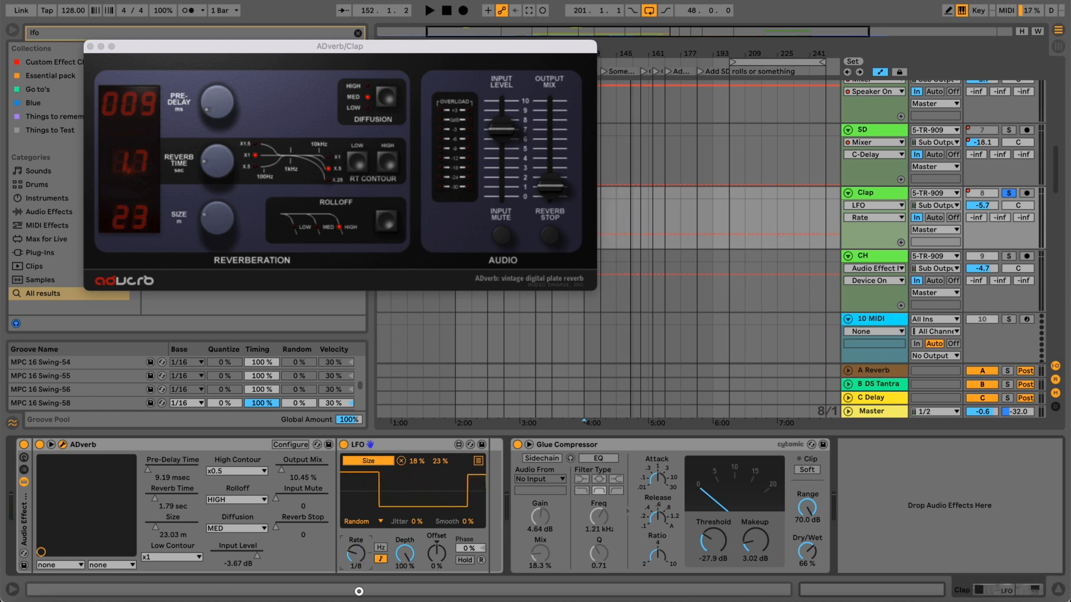
left_click_drag(358, 591, 360, 554)
key("space")
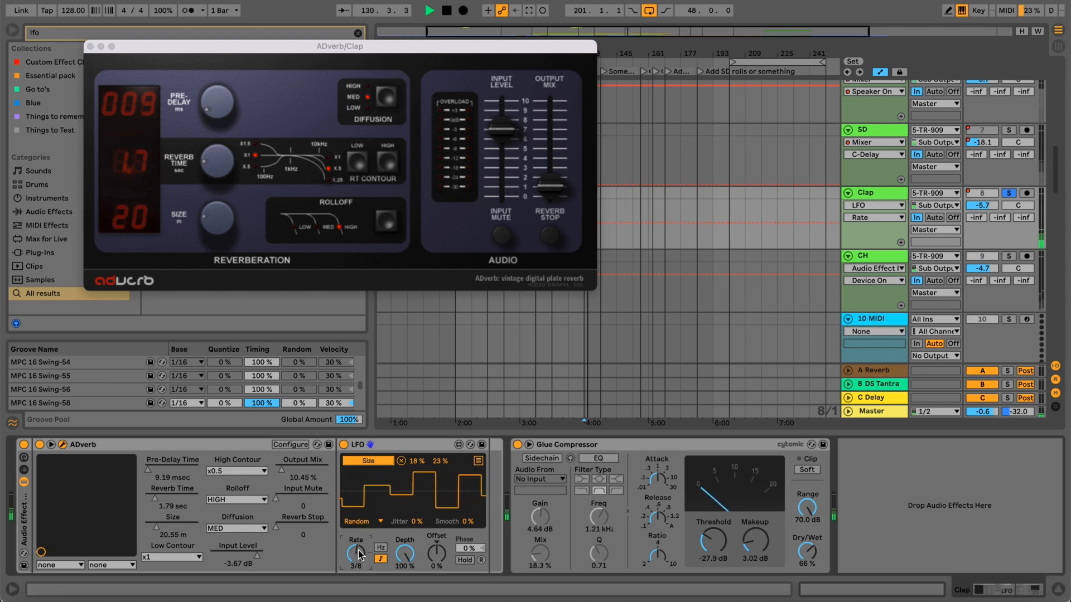
left_click_drag(360, 553, 359, 548)
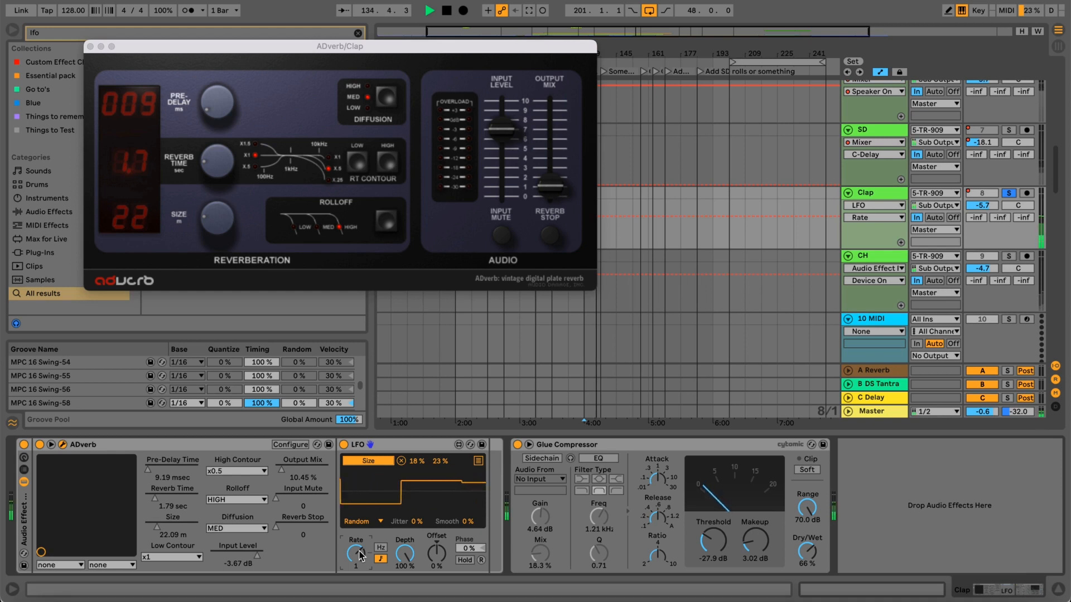
key("space")
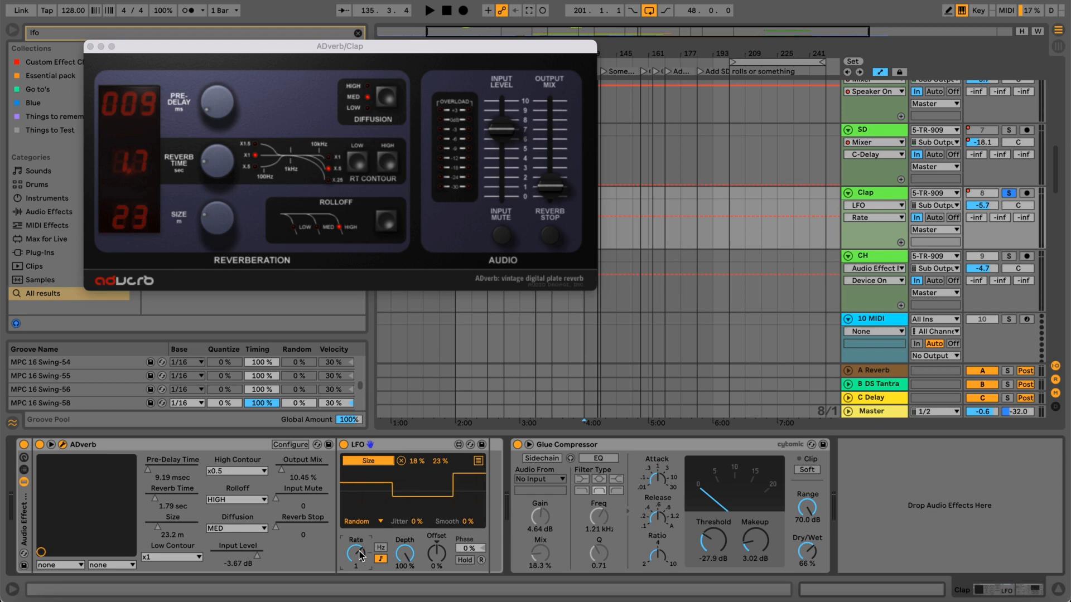
Audition the clap at about 69 % ADverb output mix, set the LFO's Size maximum to 27 %, and lower the mix to about 13 %.
key("space")
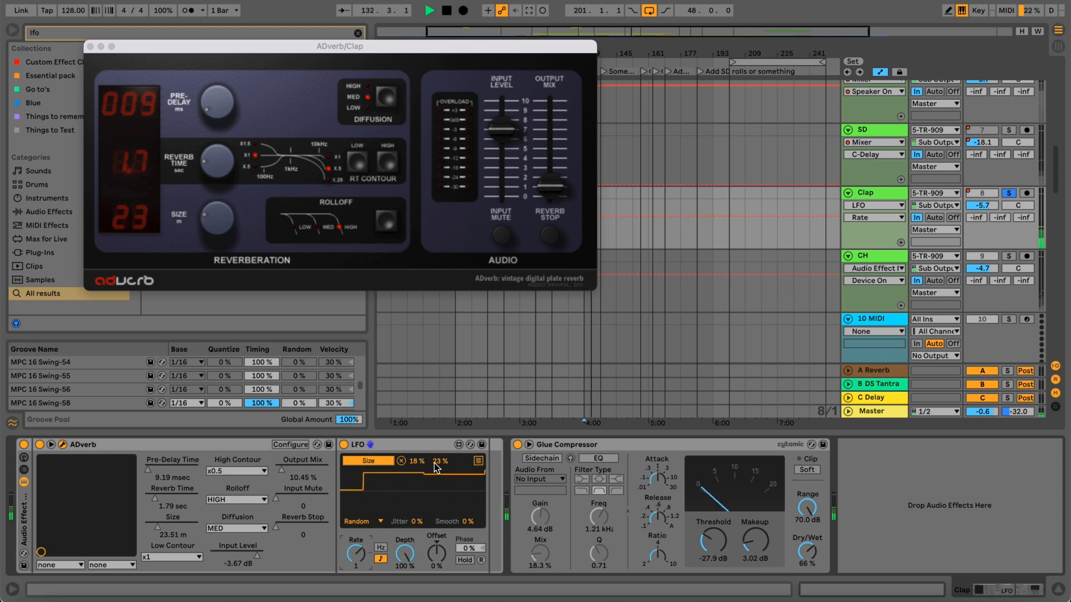
left_click_drag(436, 464, 434, 460)
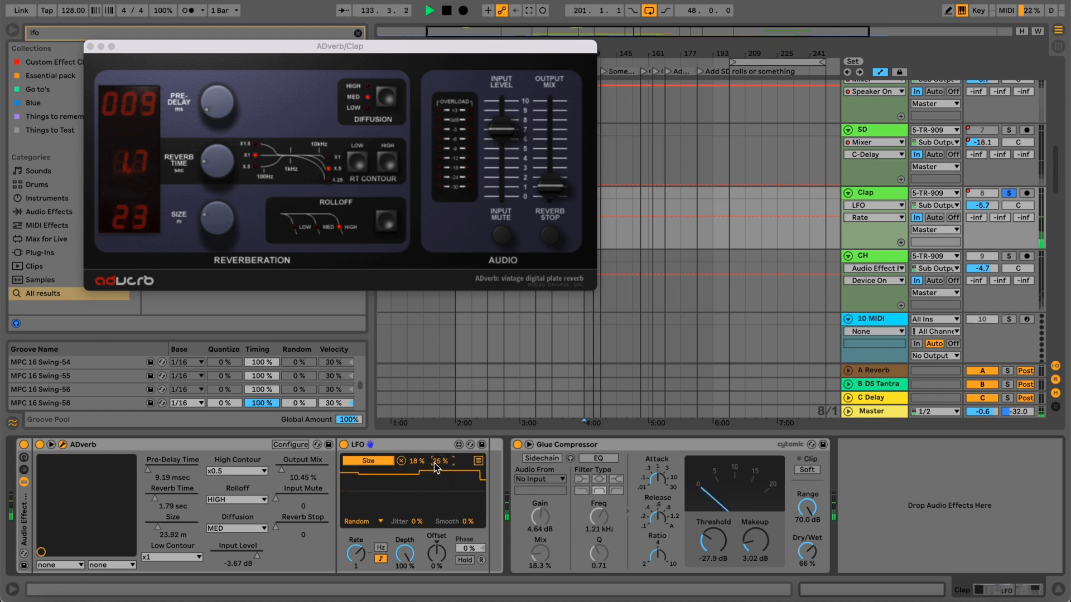
left_click_drag(551, 187, 554, 134)
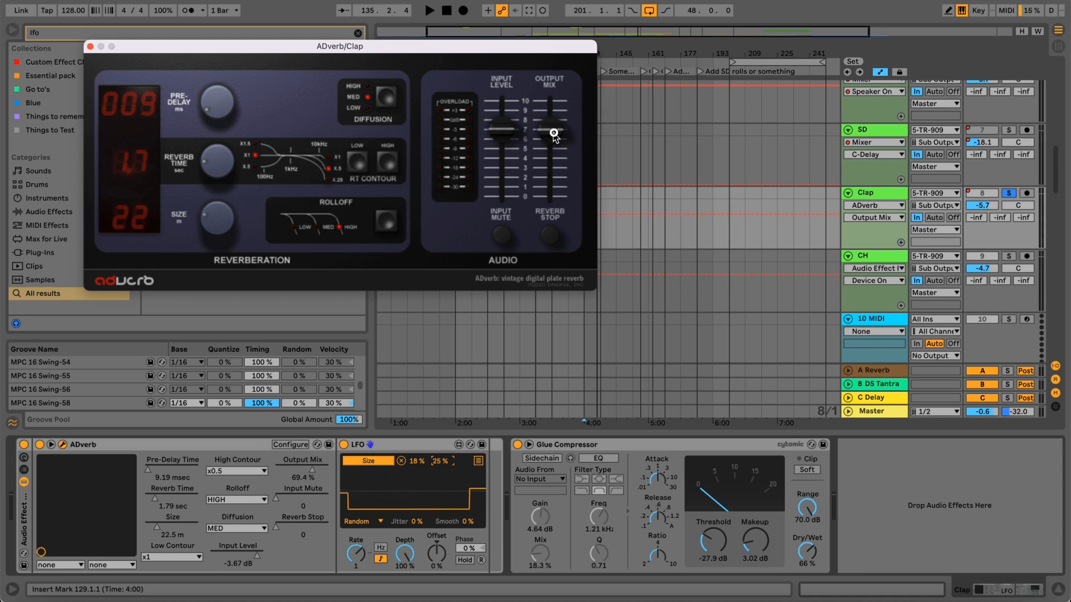
key("space")
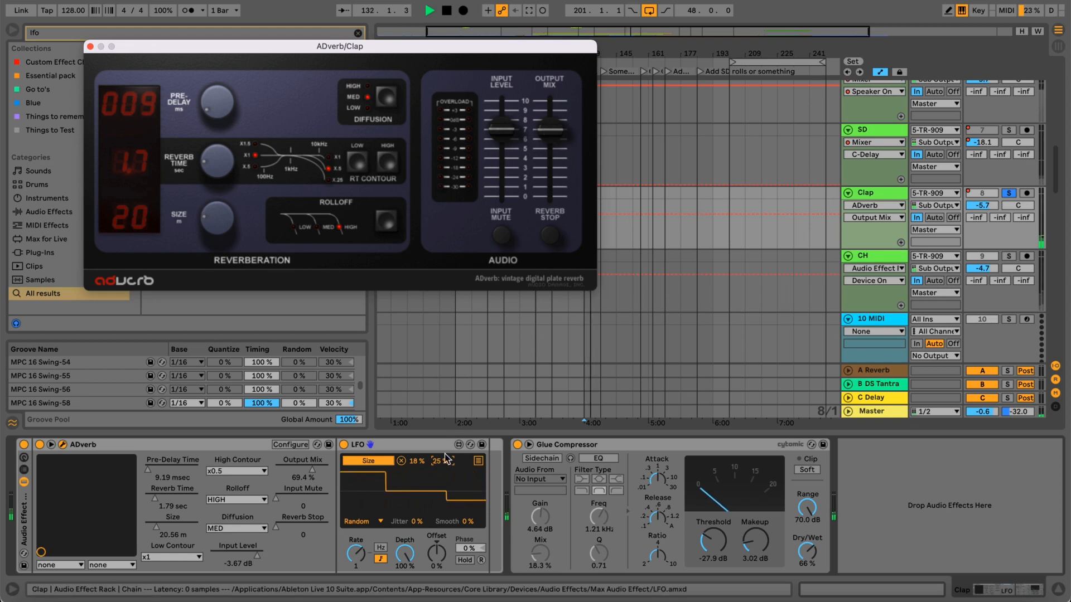
mouse_move(446, 463)
left_mouse_down()
mouse_move(419, 466)
mouse_move(432, 458)
left_mouse_up()
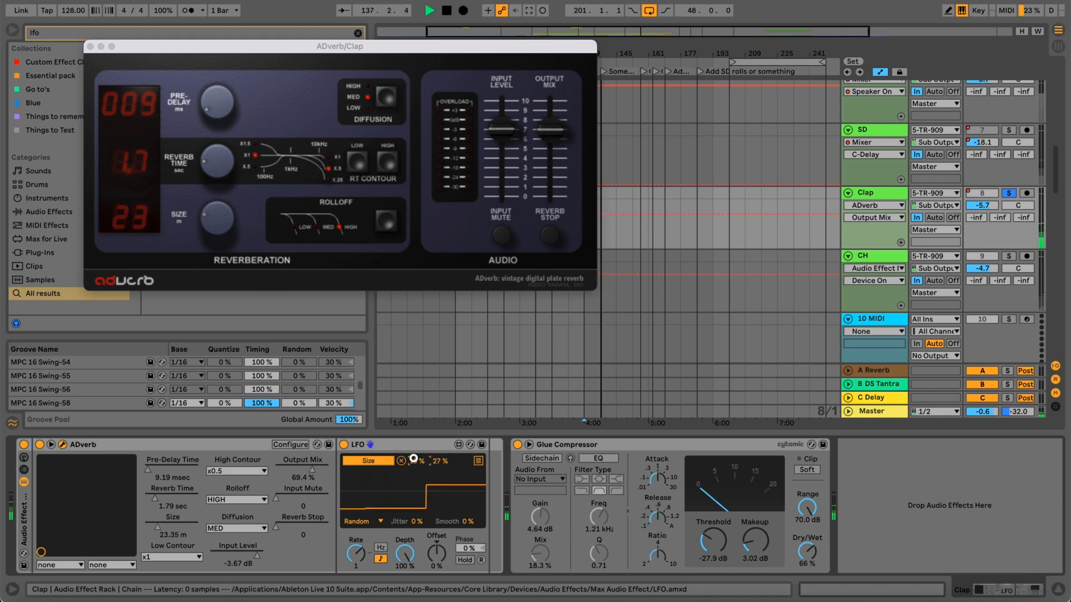
left_click(559, 149)
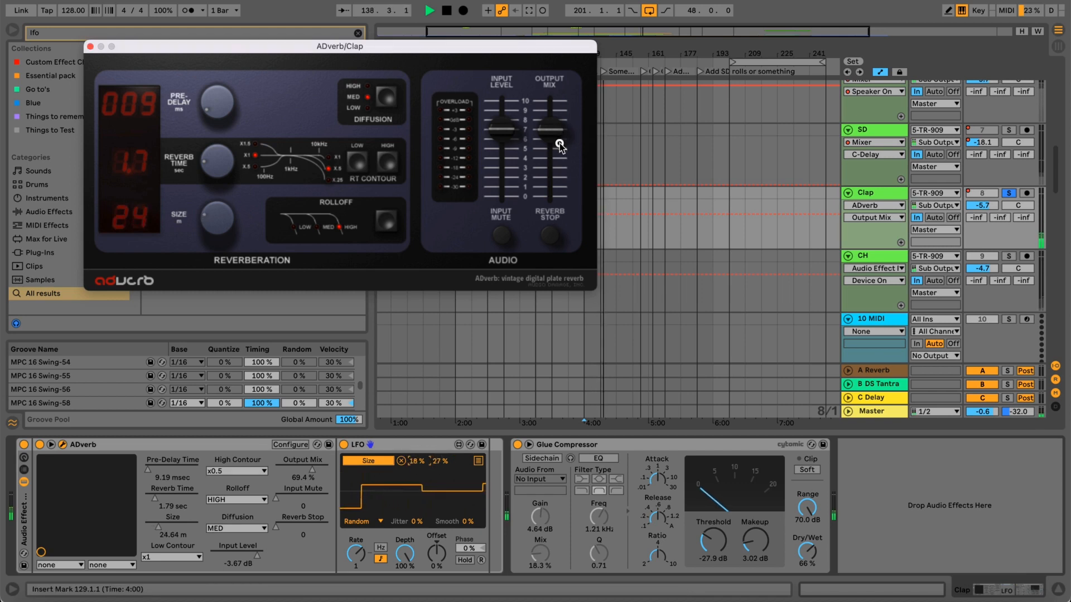
left_click_drag(560, 153, 560, 183)
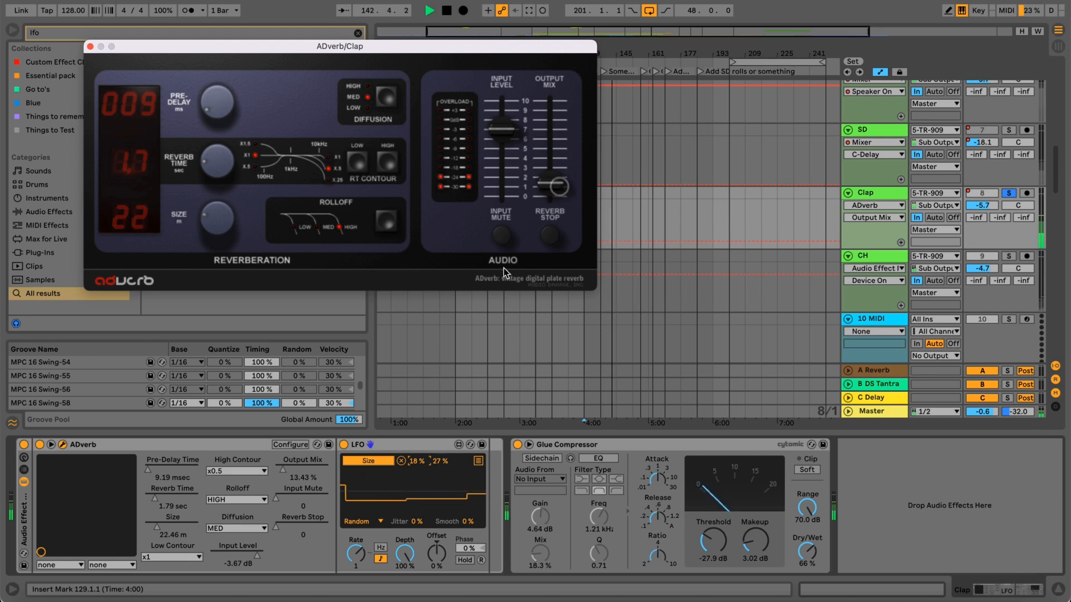
Compare the clap with the LFO switched off and on, and set the LFO's rate to 1.5.
left_click(343, 445)
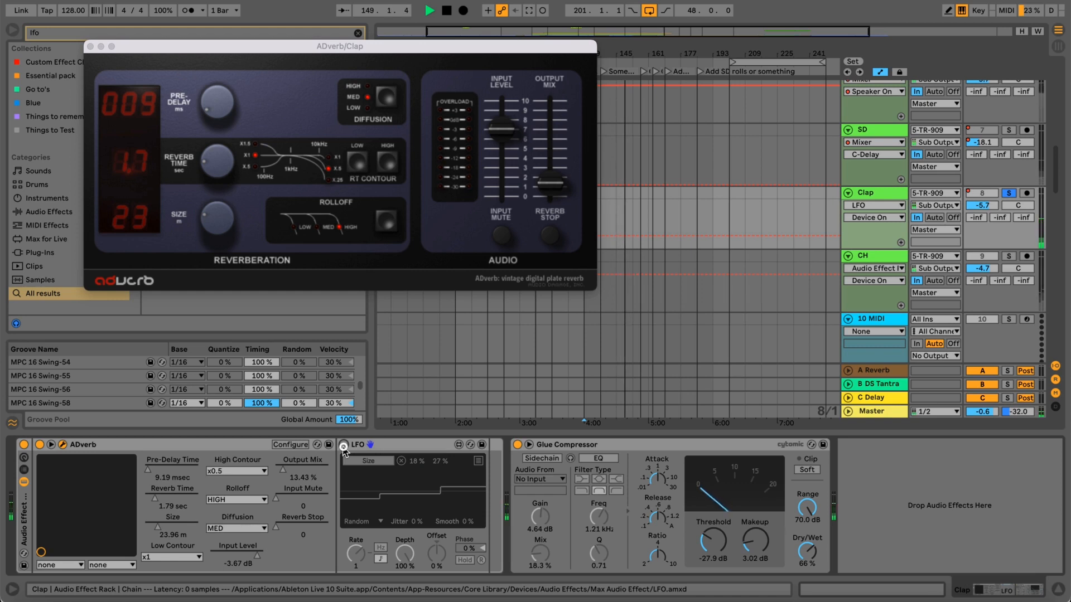
left_click(344, 446)
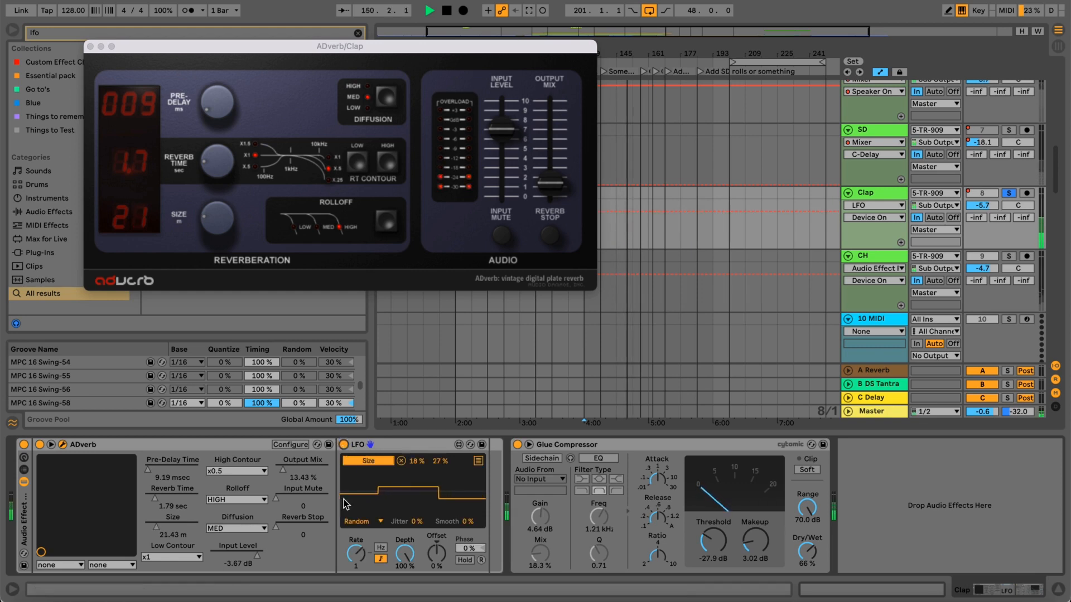
left_click(356, 548)
left_click_drag(356, 548, 356, 535)
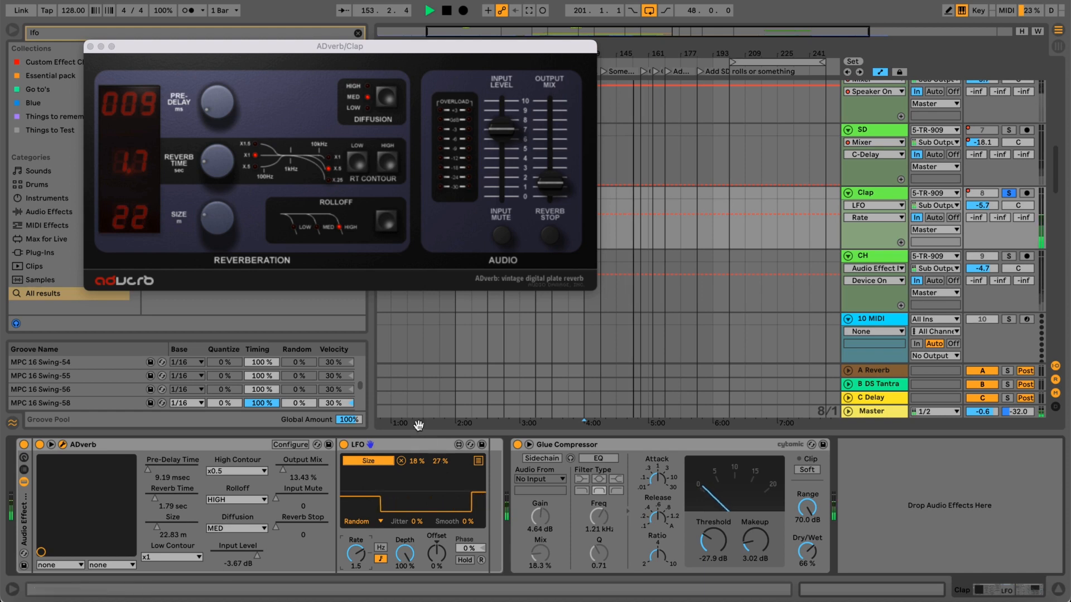
Map ADverb's Reverb Time to the LFO's second mapping slot and set its range to 11–44 %.
left_click(478, 461)
left_click(369, 473)
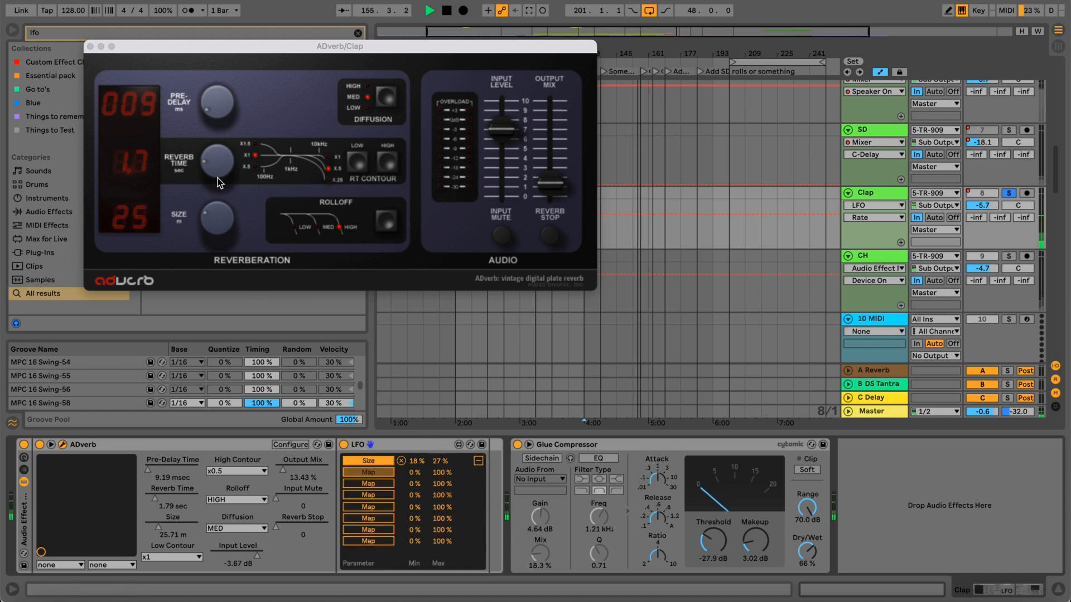
left_click(382, 473)
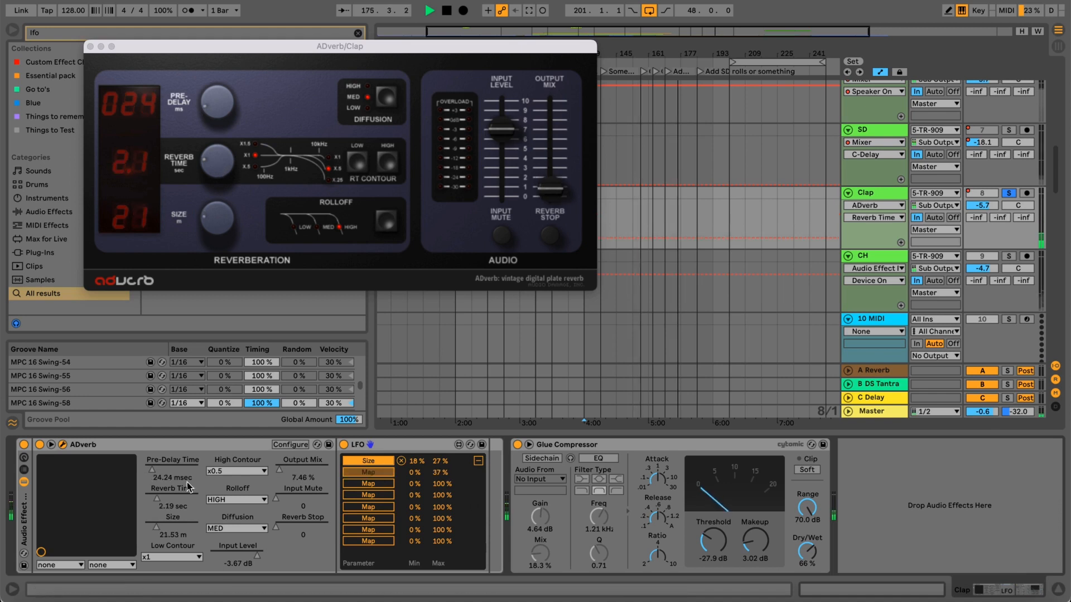
left_click(166, 494)
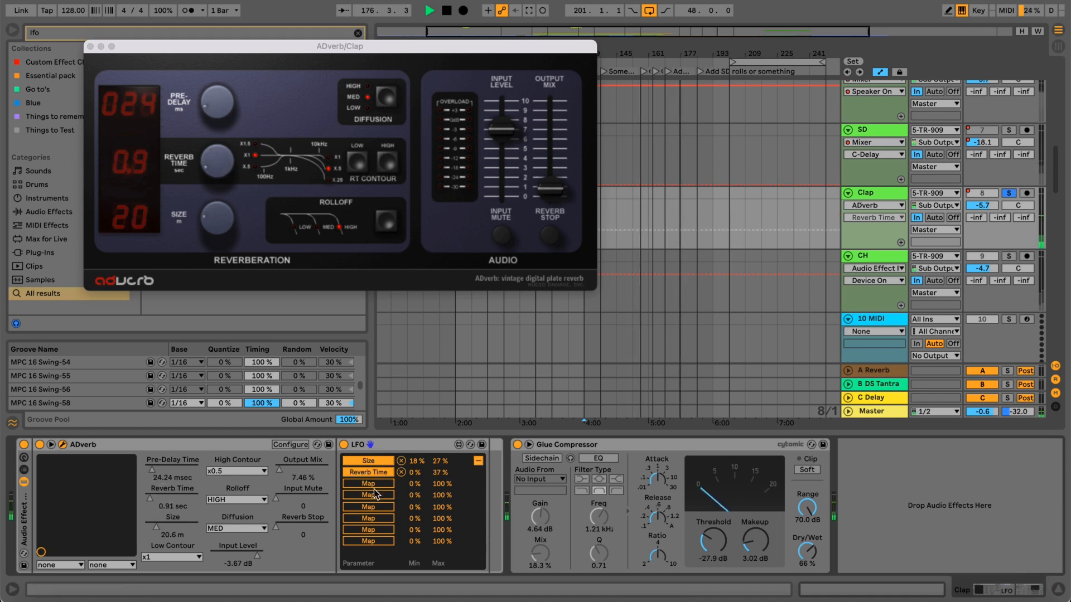
left_click_drag(437, 473, 410, 434)
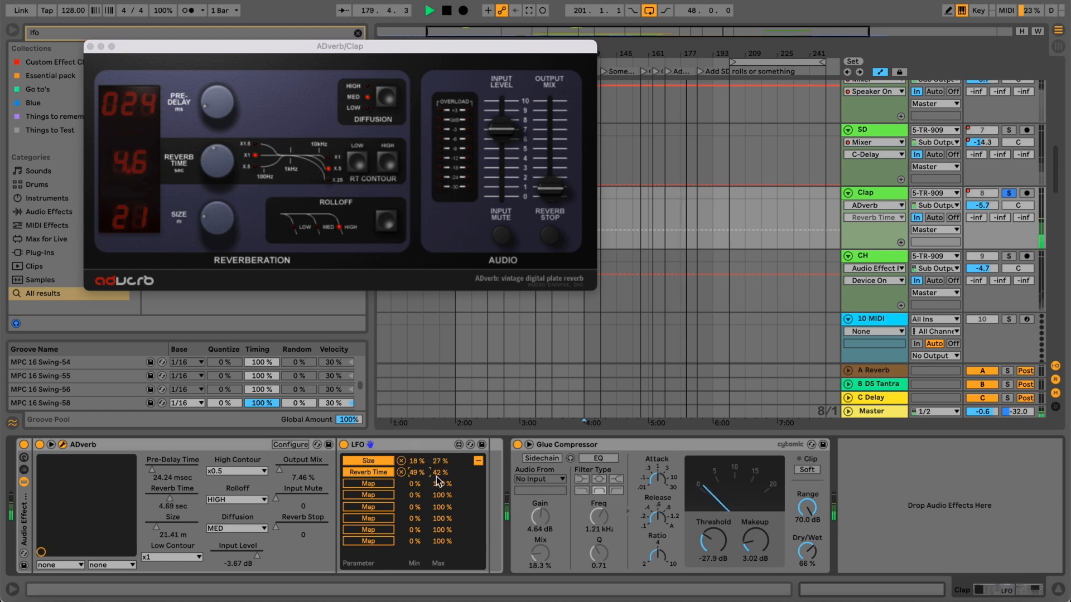
left_click(435, 469)
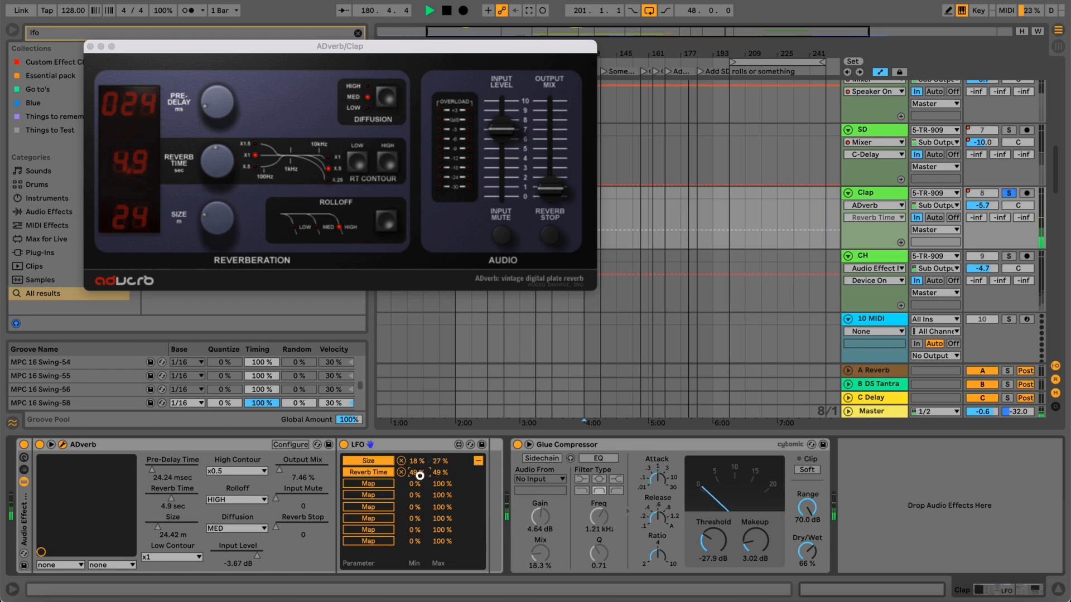
left_click_drag(420, 476, 449, 483)
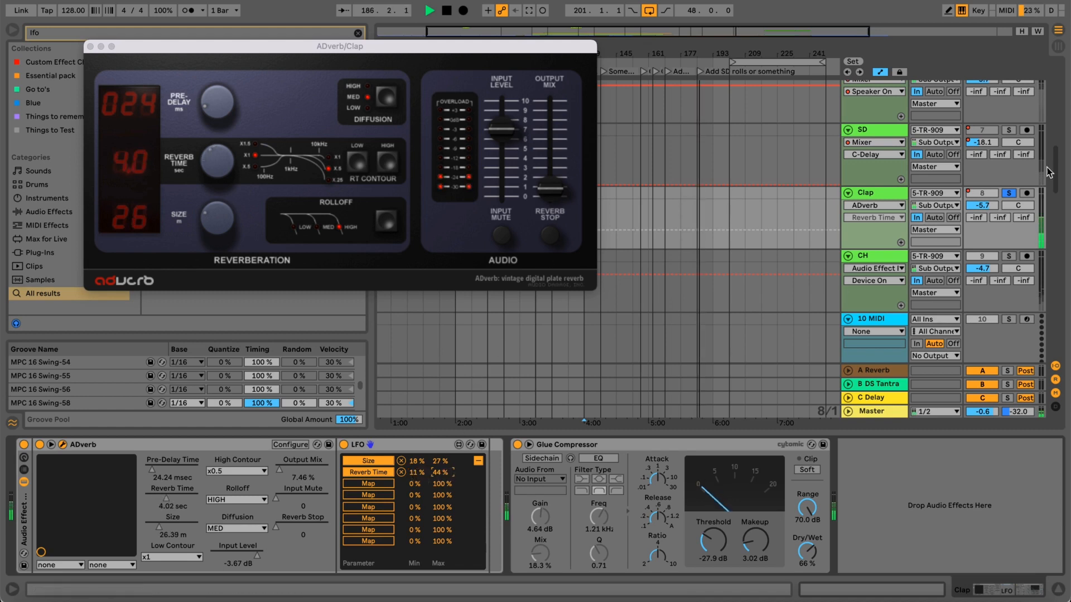
Unsolo the Clap track to hear the full mix and close the ADverb plug-in window.
left_click(1010, 193)
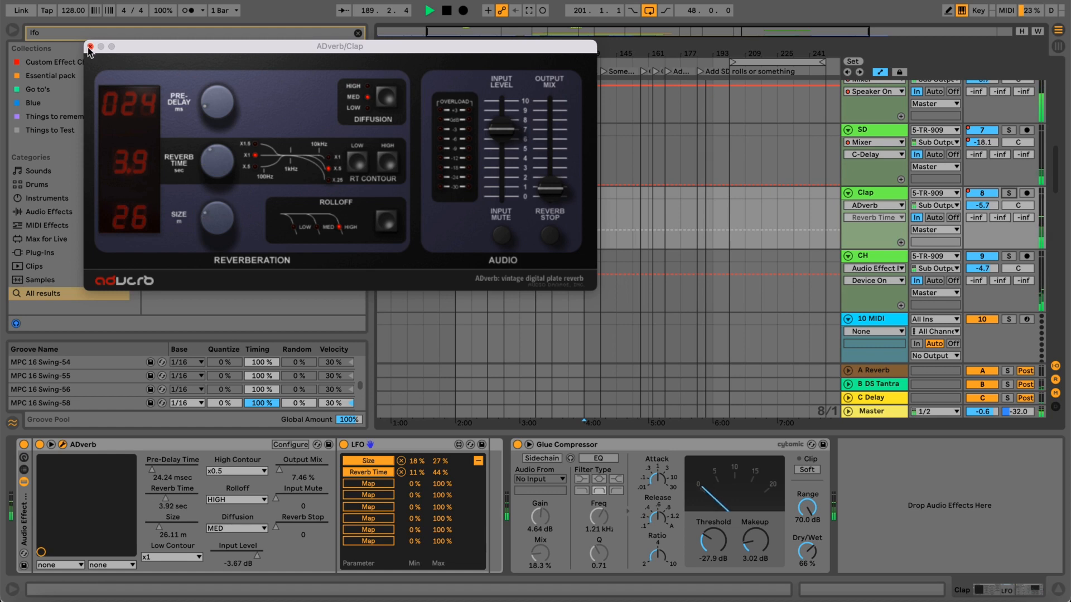
left_click(90, 47)
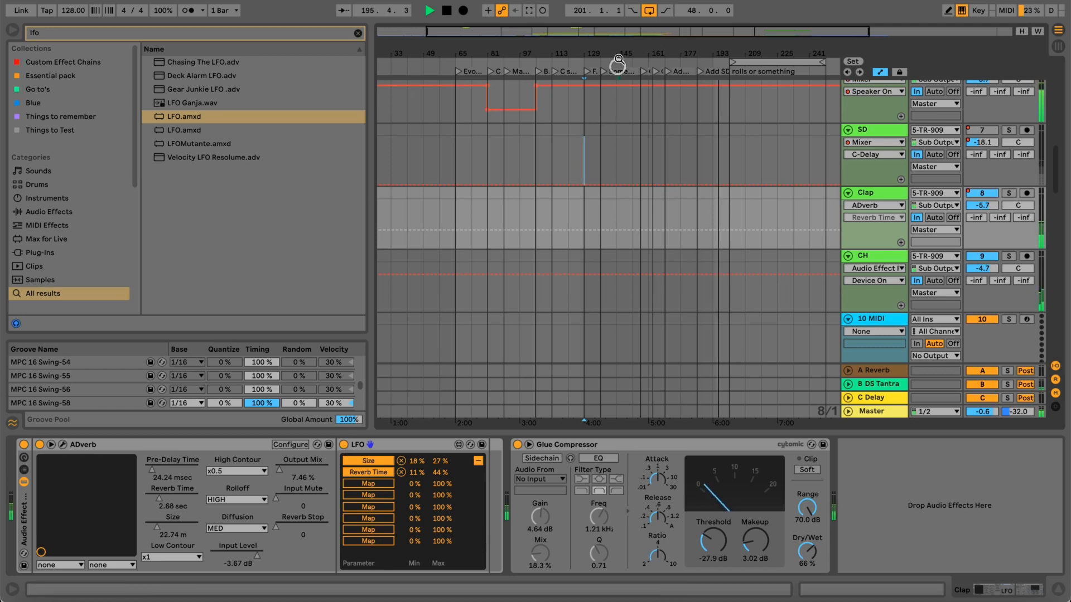
left_click_drag(618, 58, 617, 48)
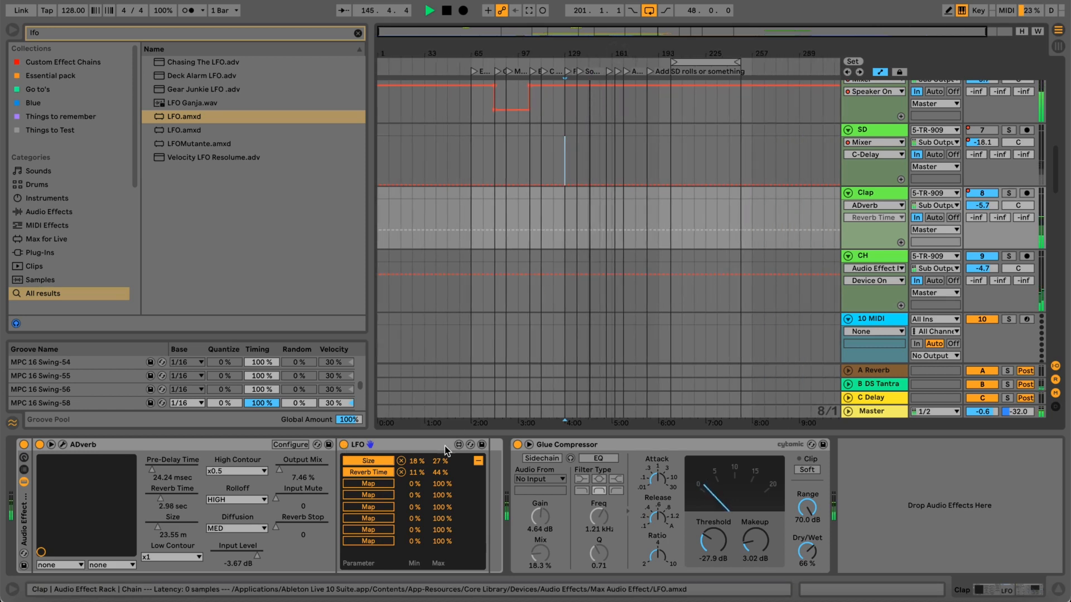
Compare the full mix with the clap's LFO switched off and on, including the section starting at bar 201, and stop playback.
left_click(344, 444)
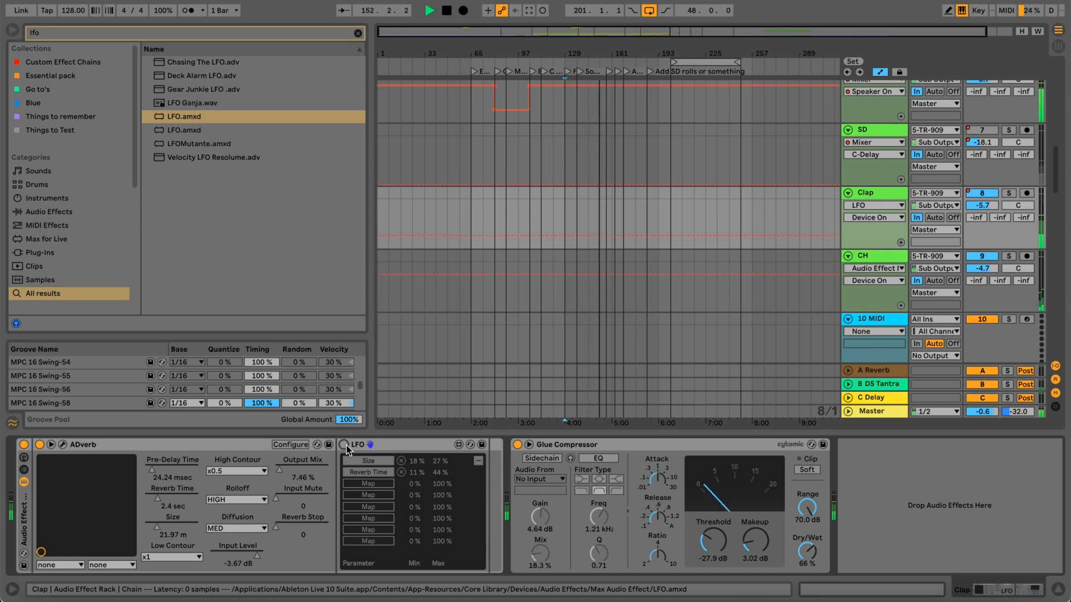
left_click(344, 445)
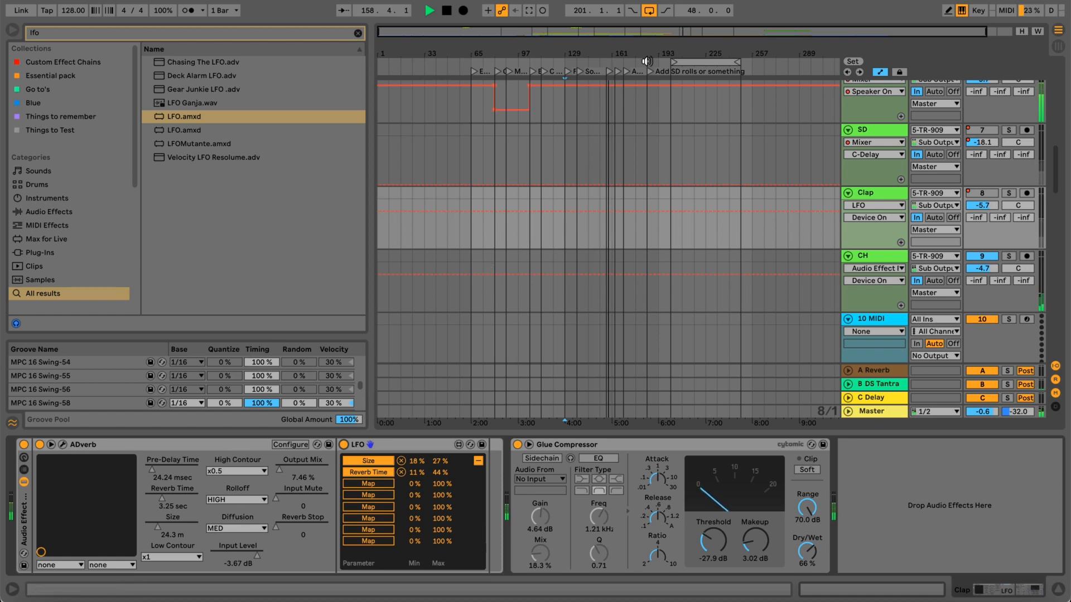
left_click(681, 62)
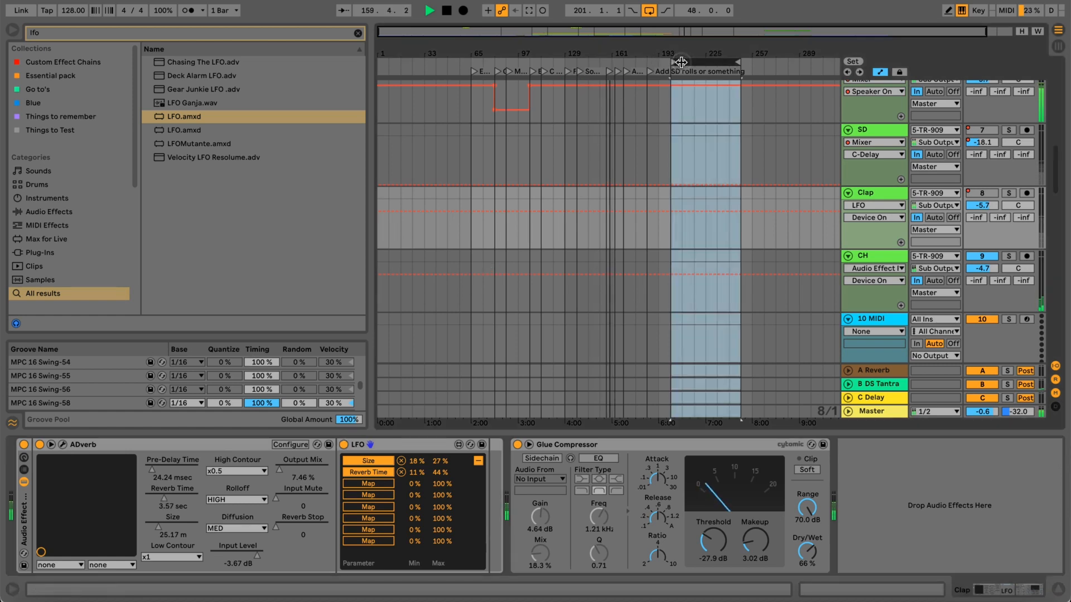
key("space")
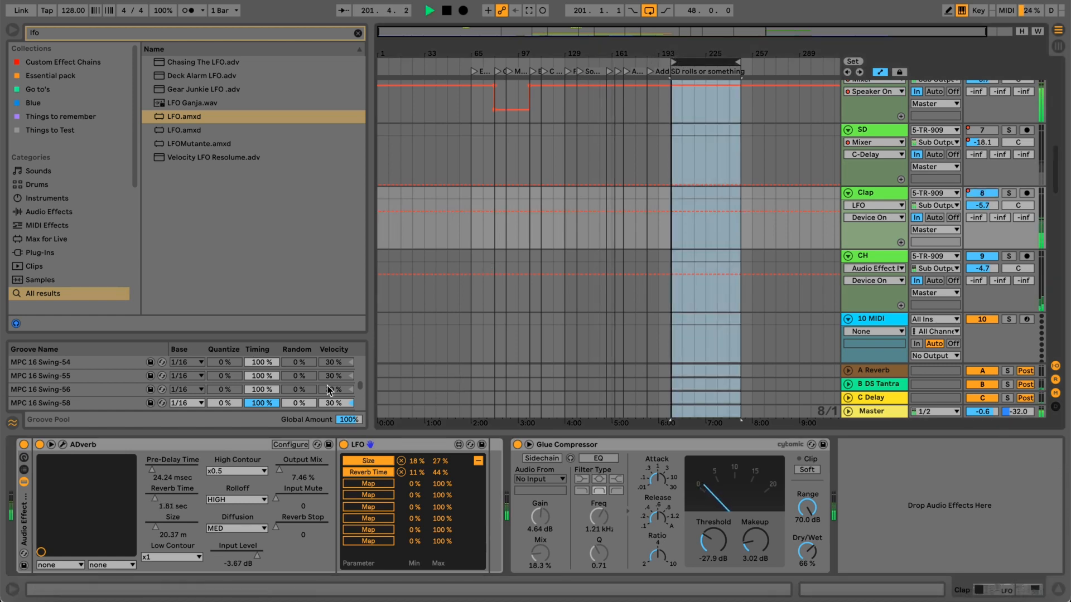
left_click(344, 445)
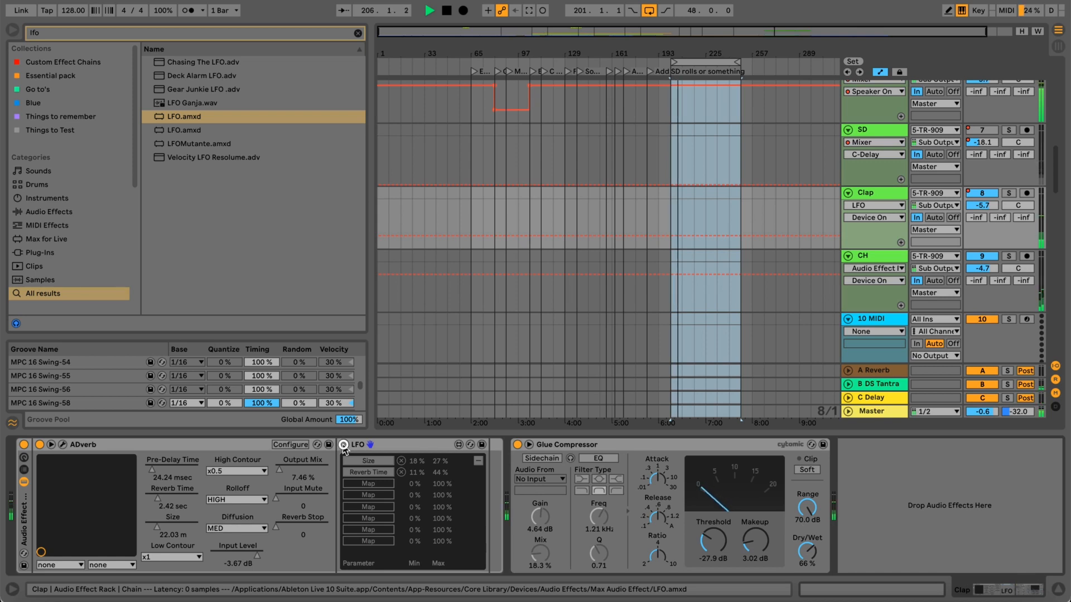
left_click(343, 445)
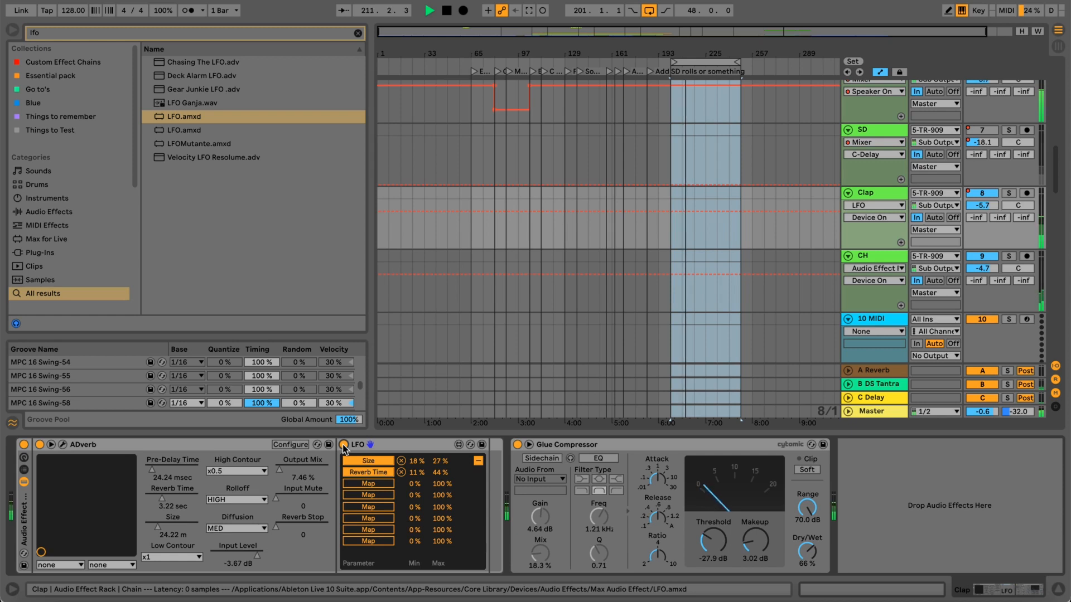
key("space")
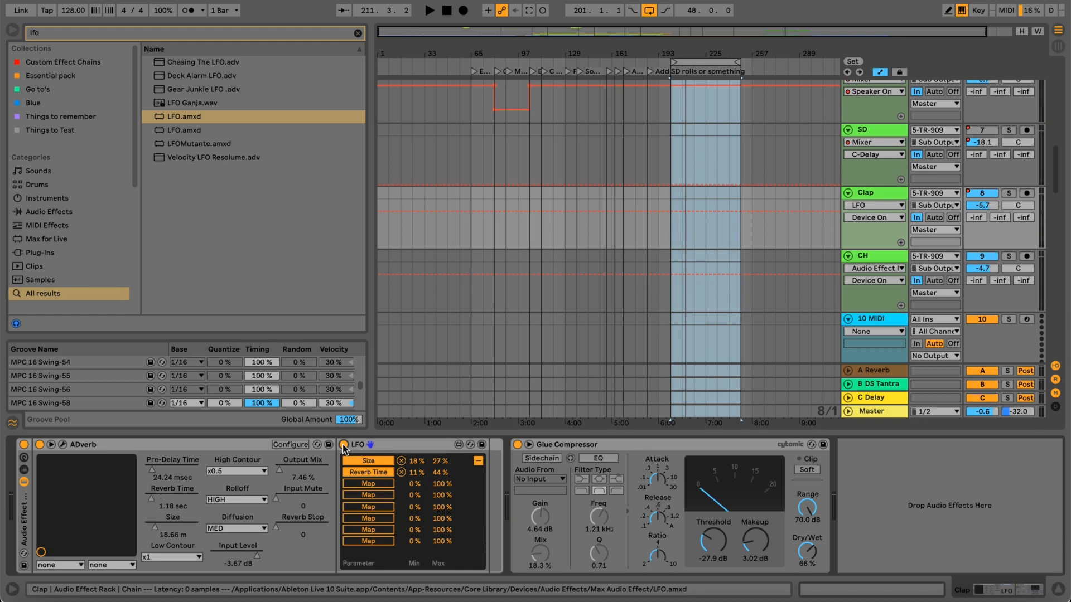
Select the loop section from bar 201 to 249, play it again, and switch off the clap's LFO.
left_click(704, 63)
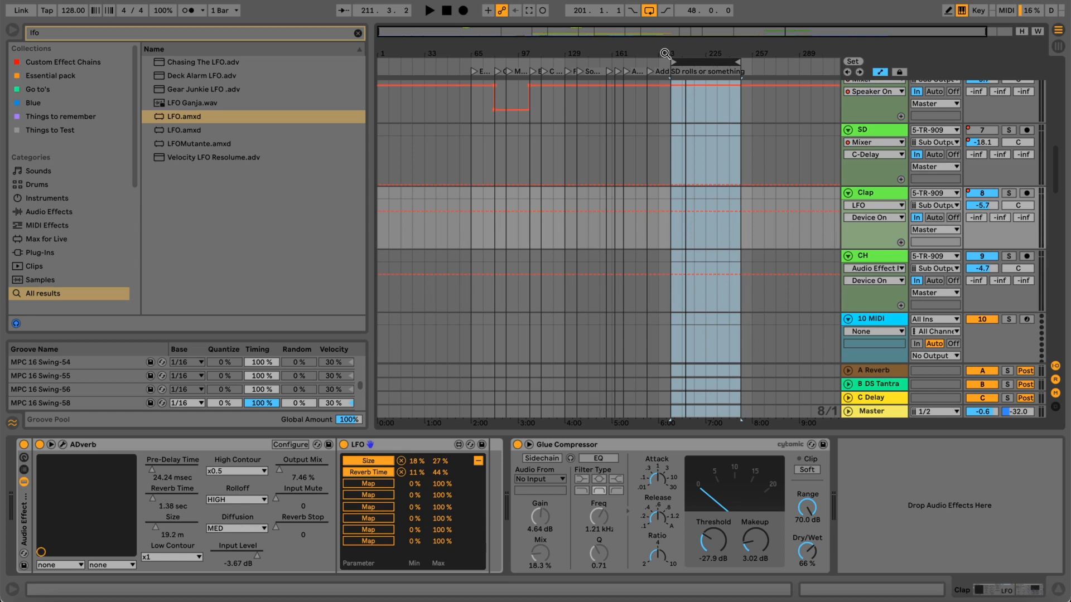
left_click_drag(661, 53, 654, 49)
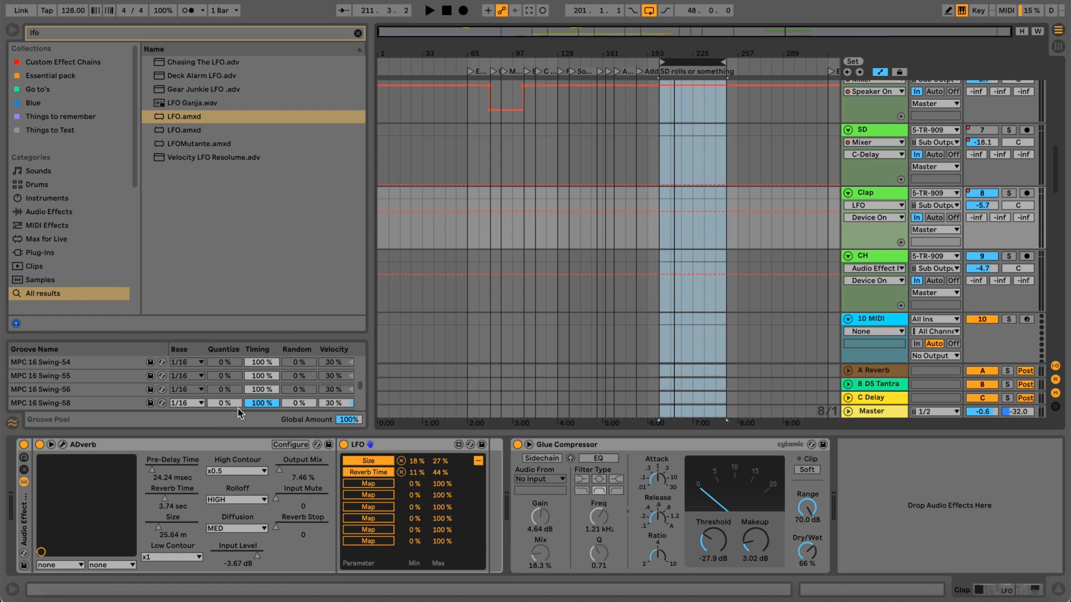
key("space")
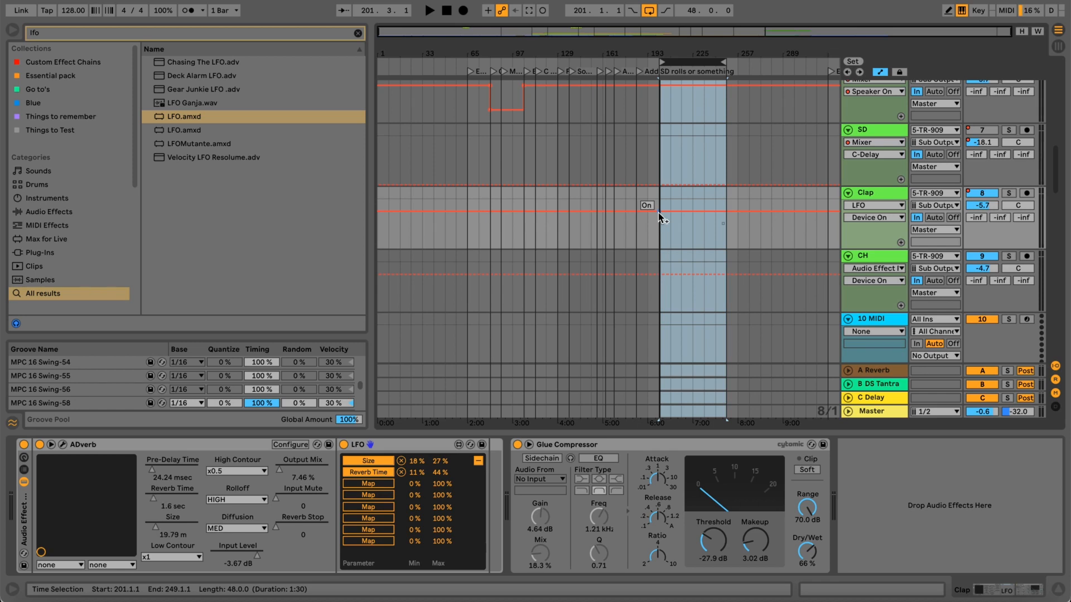
key("space")
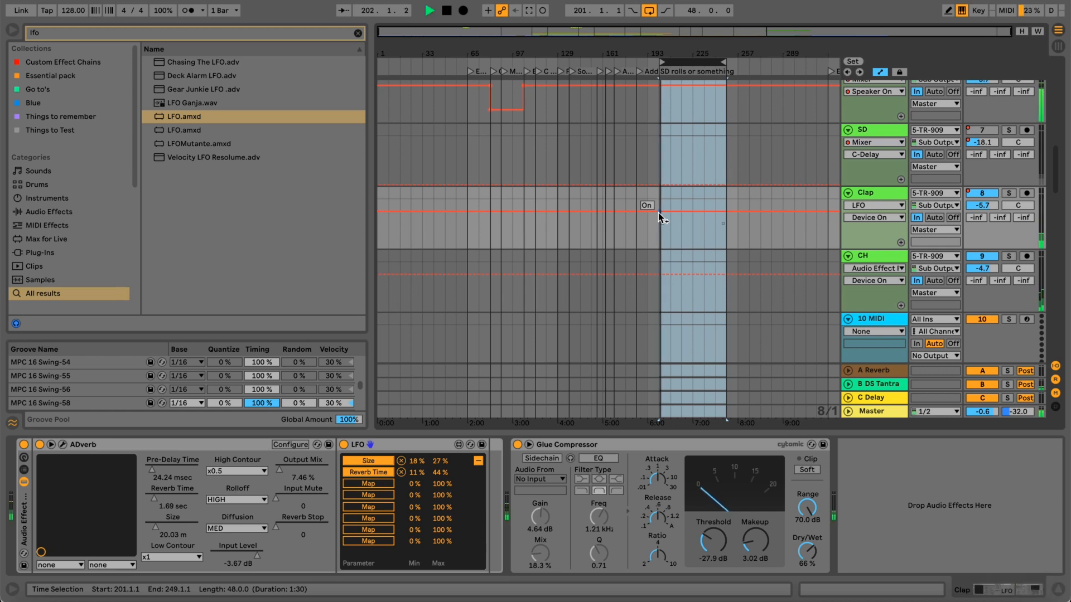
left_click(344, 446)
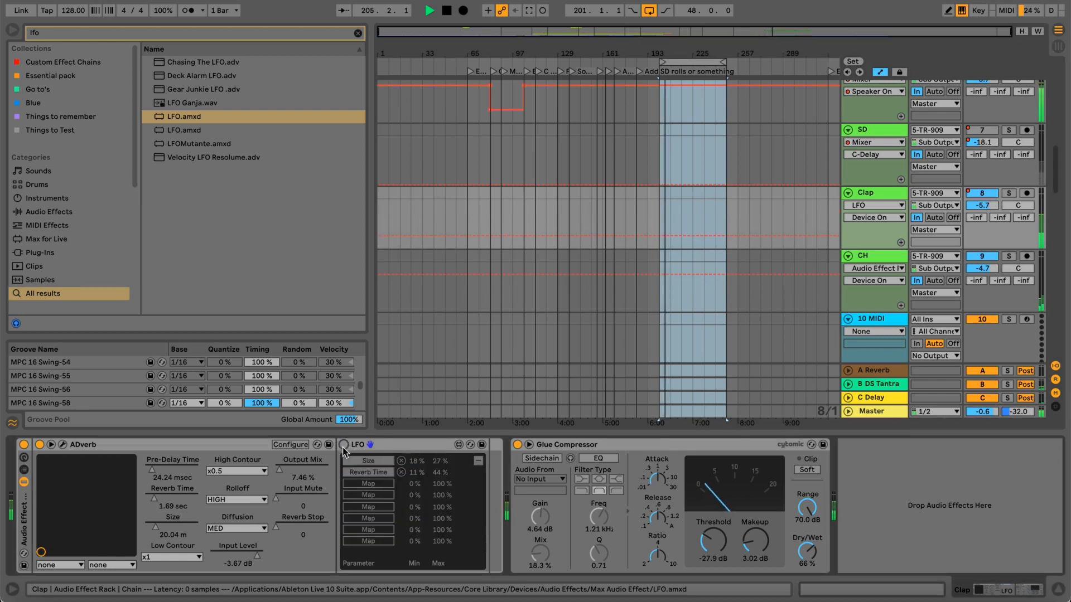
Switch the clap's LFO back on, stop playback, and select the Clap track's audio effect rack.
left_click(343, 445)
key("space")
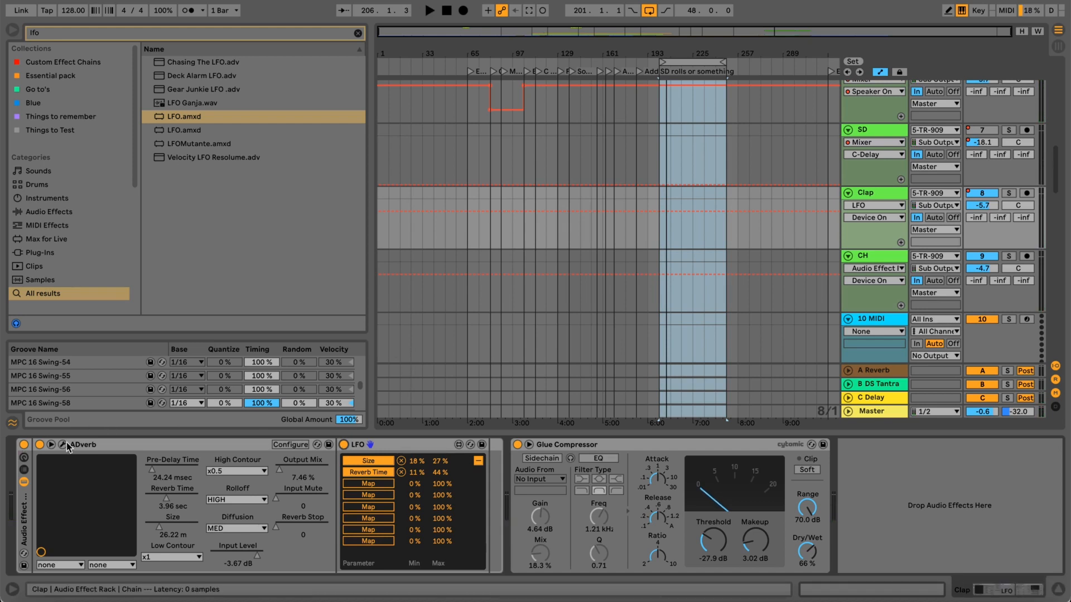
left_click(33, 511)
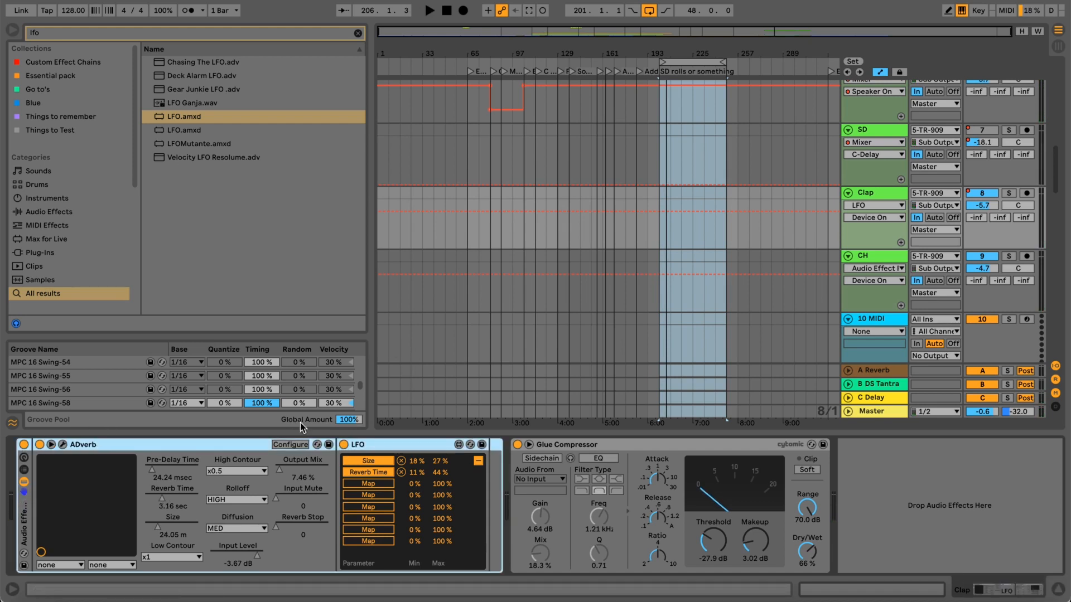
Play the loop from bar 201 and compare the full mix with the CH track's audio effect rack switched off and on.
left_click(864, 262)
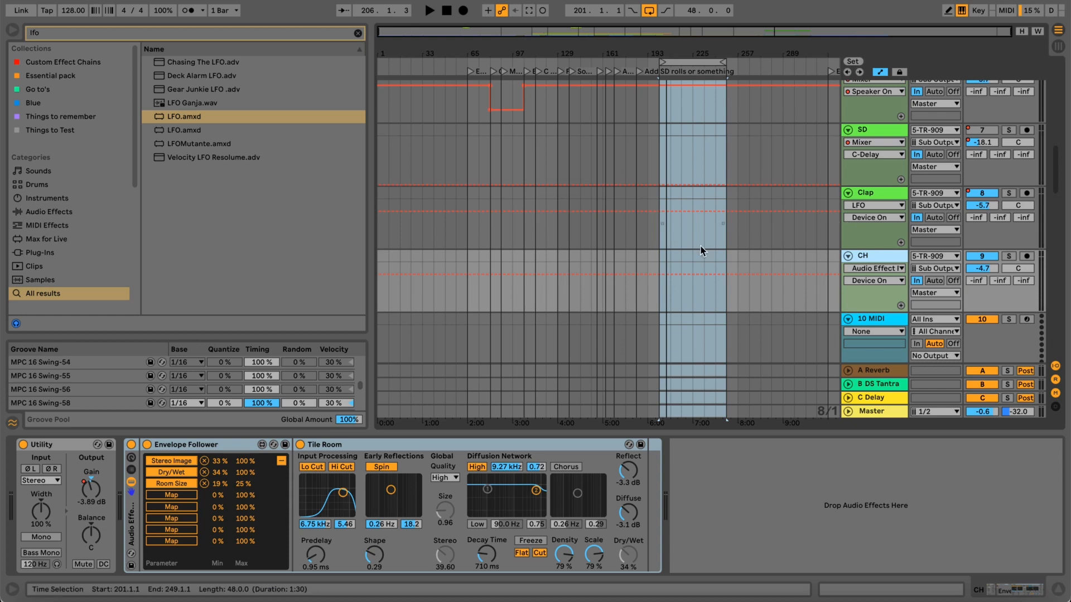
key("m")
key("space")
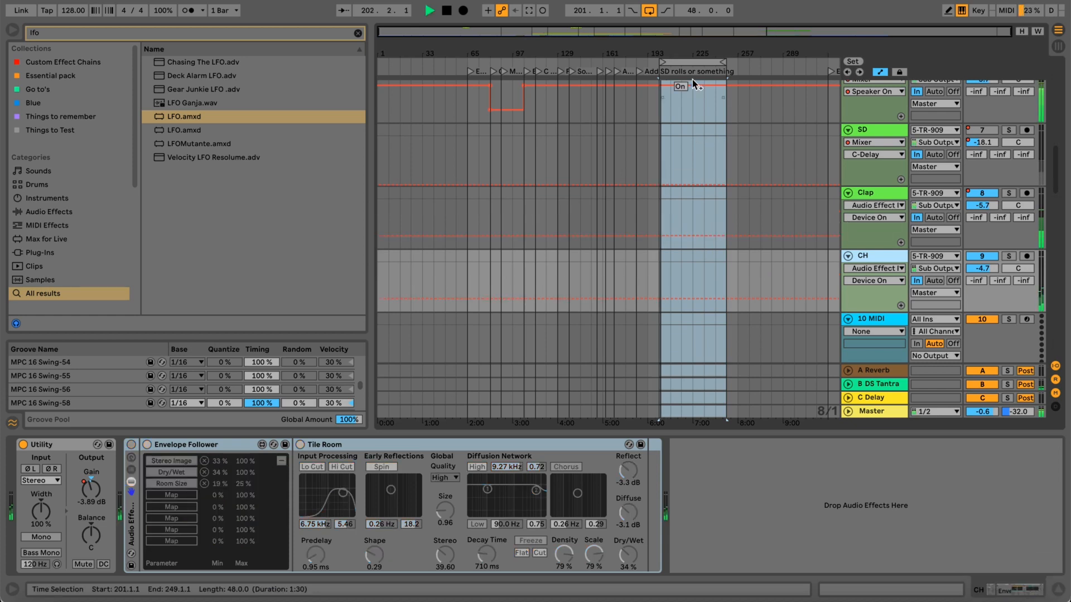
key("m")
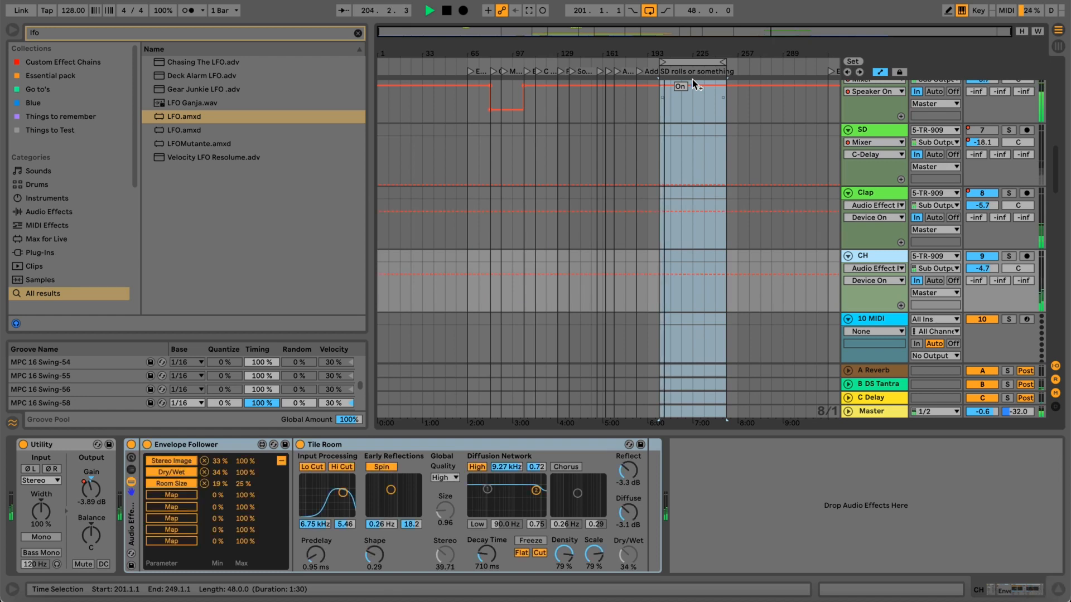
key("m")
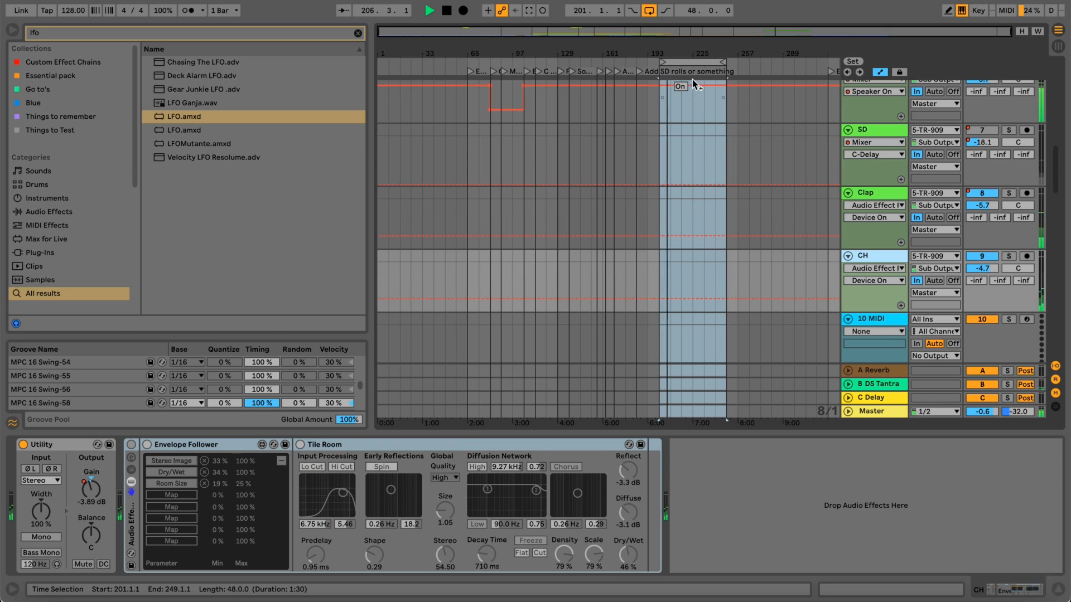
key("m")
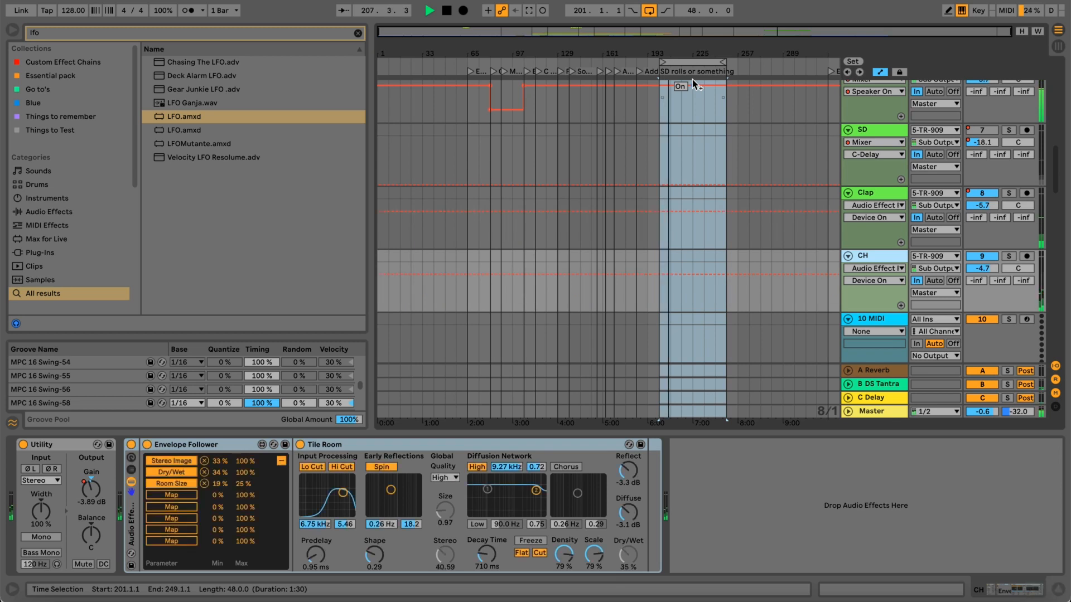
key("m")
key("space")
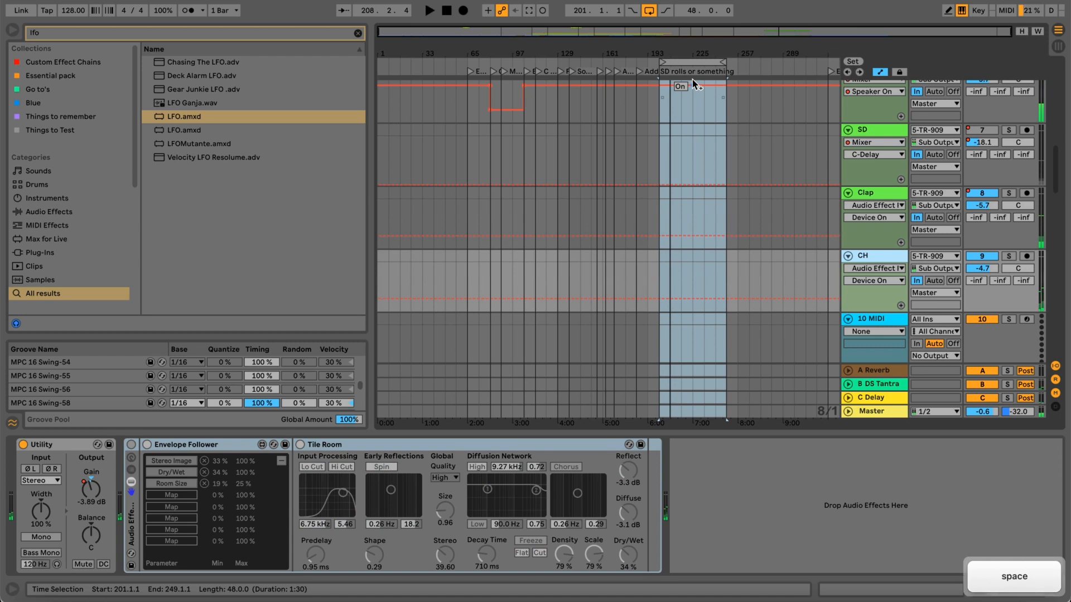
Solo the CH track and switch its audio effect rack back on.
left_click(1009, 256)
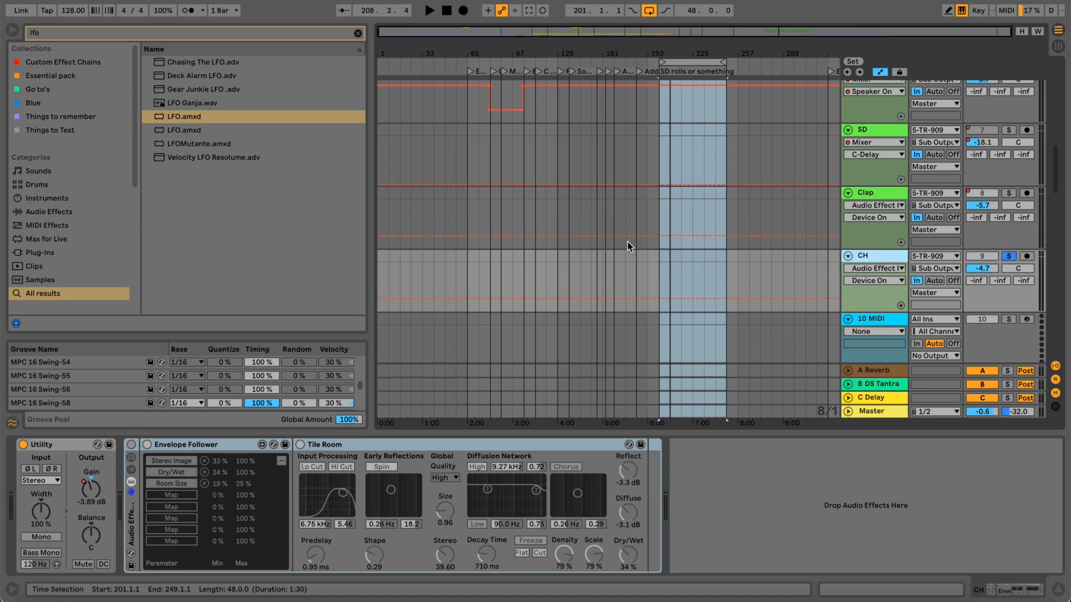
scroll(659, 251, "up", 10)
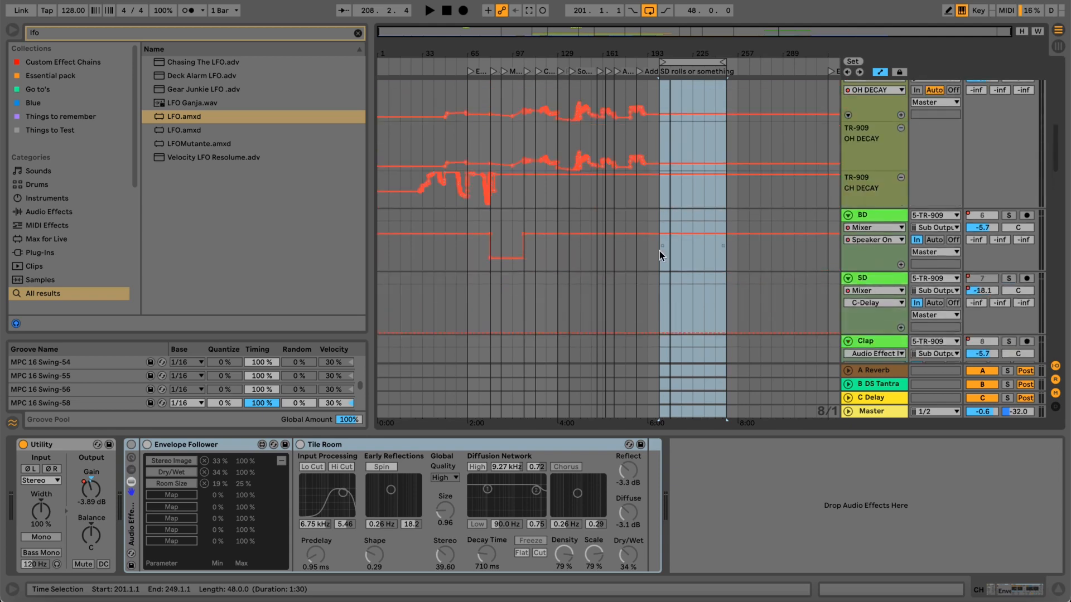
scroll(660, 251, "down", 3)
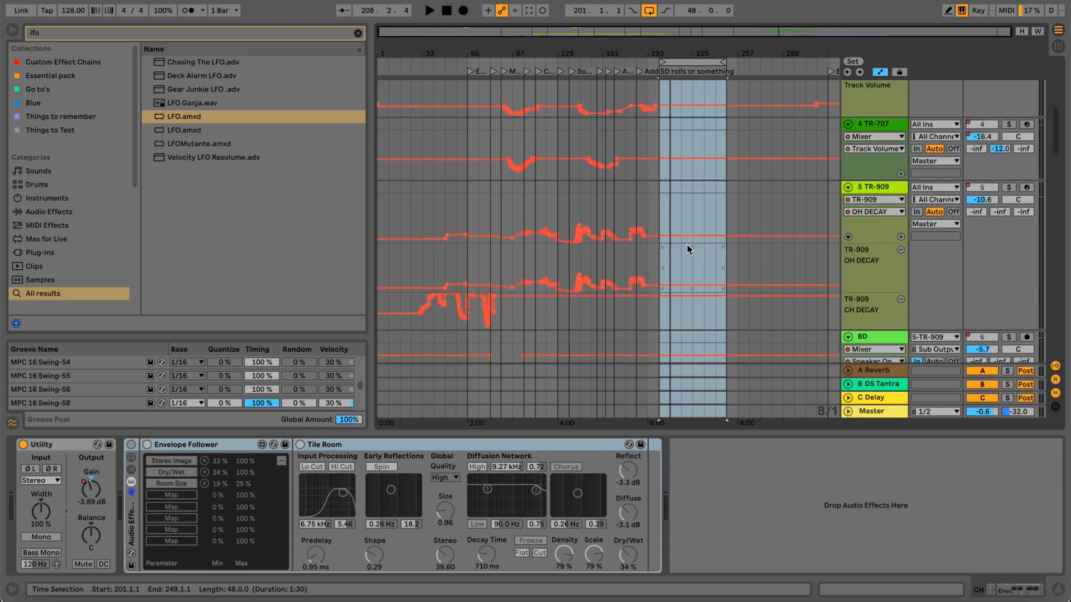
scroll(687, 249, "down", 3)
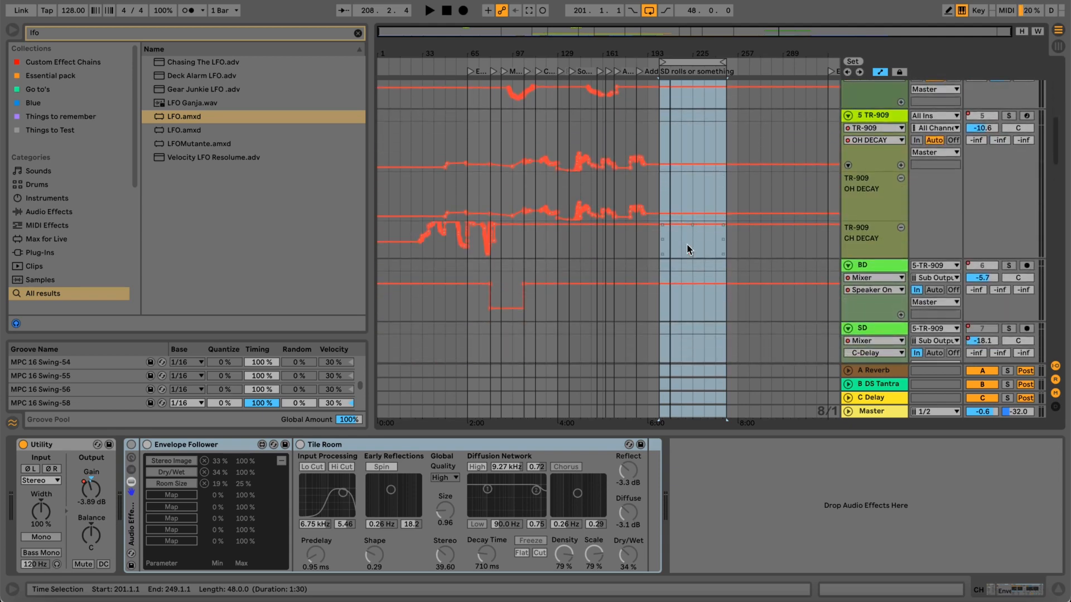
scroll(687, 247, "up", 1)
scroll(687, 244, "down", 1)
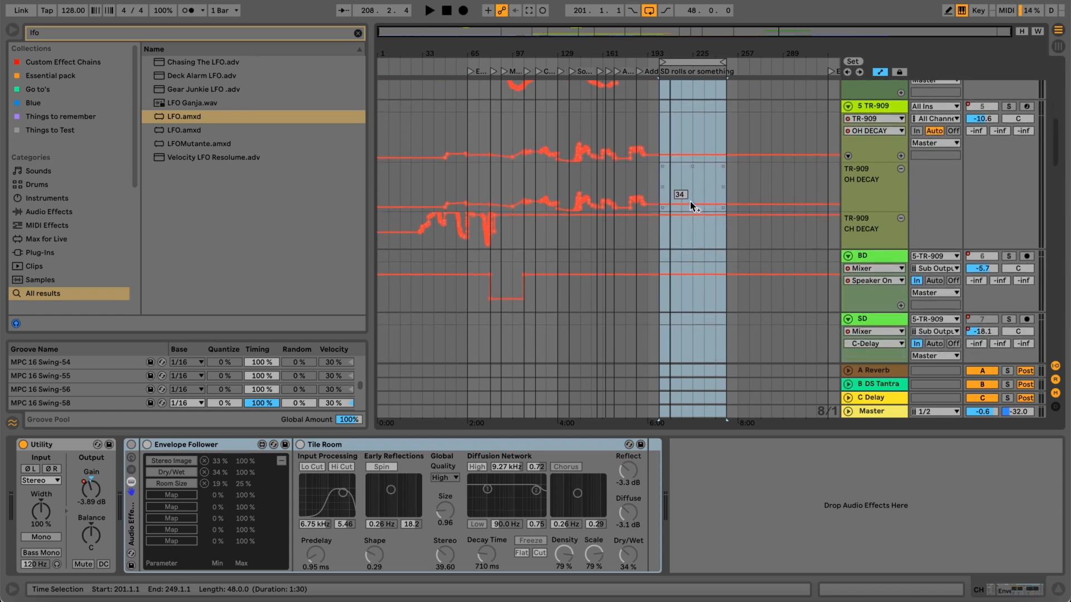
scroll(691, 207, "down", 5)
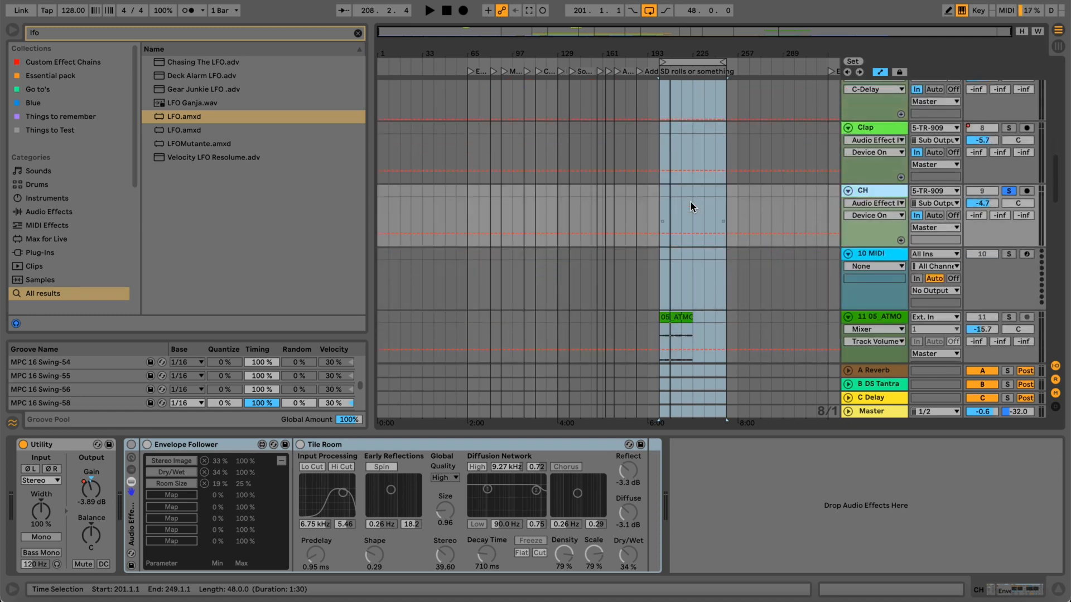
scroll(691, 207, "down", 1)
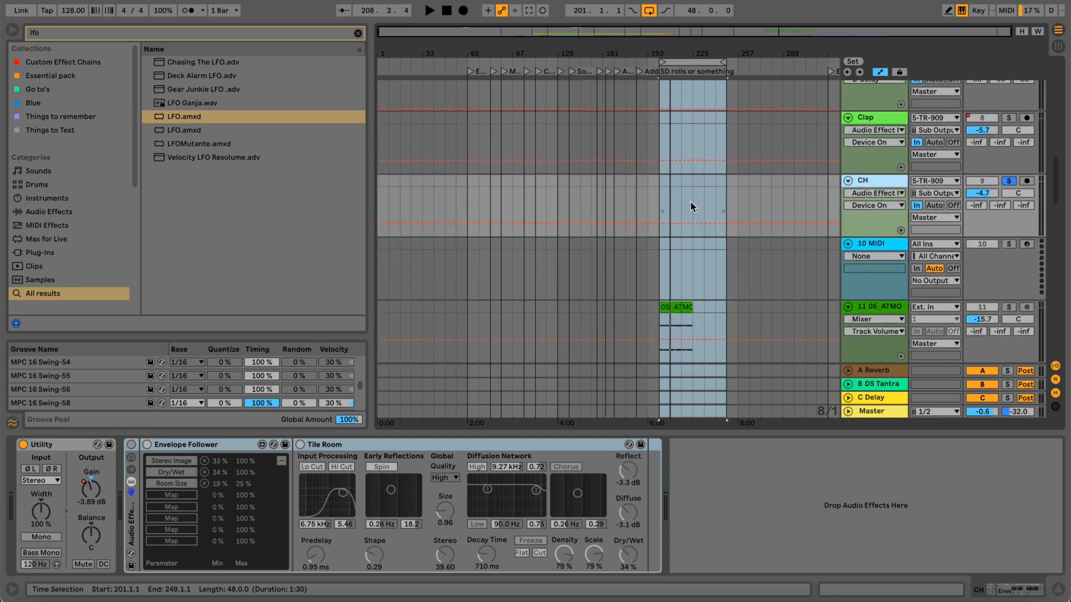
left_click(132, 444)
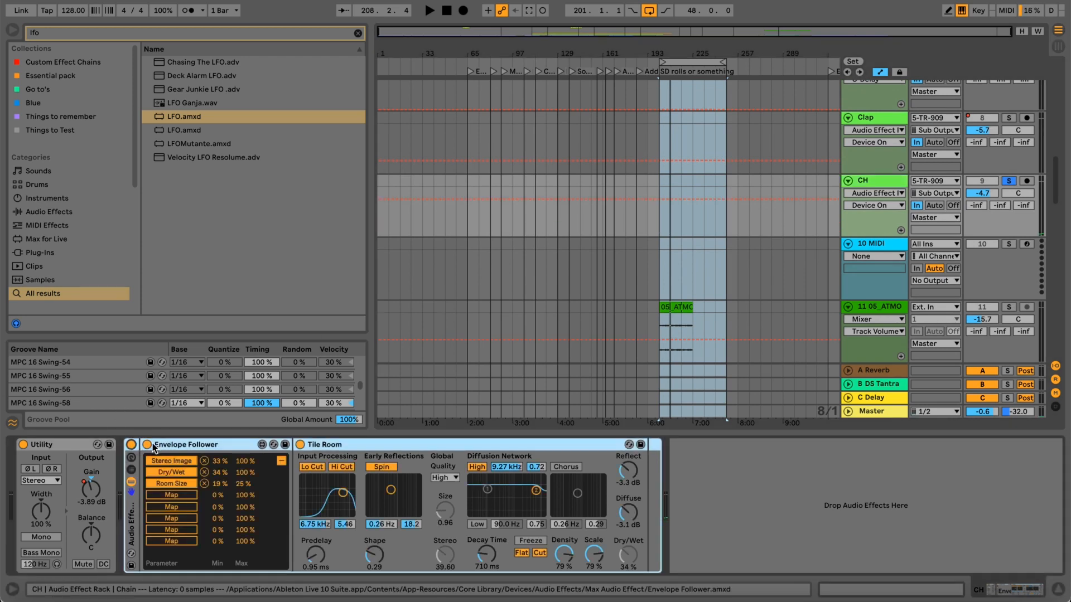
Examine the Envelope Follower's envelope display during soloed CH playback and check its list of mapped Tile Room parameters.
left_click(191, 446)
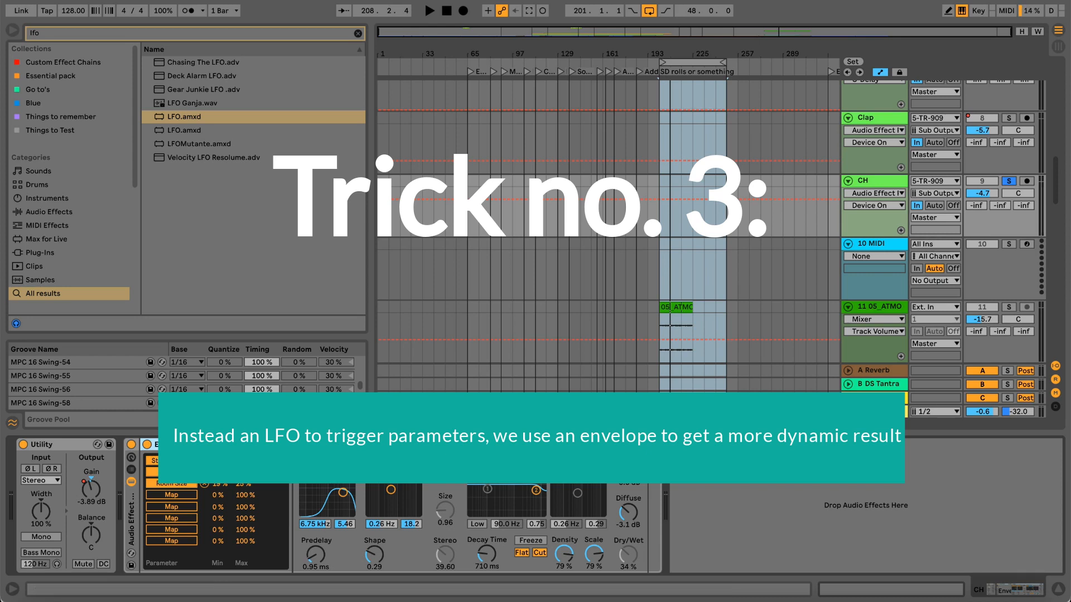
left_click(281, 462)
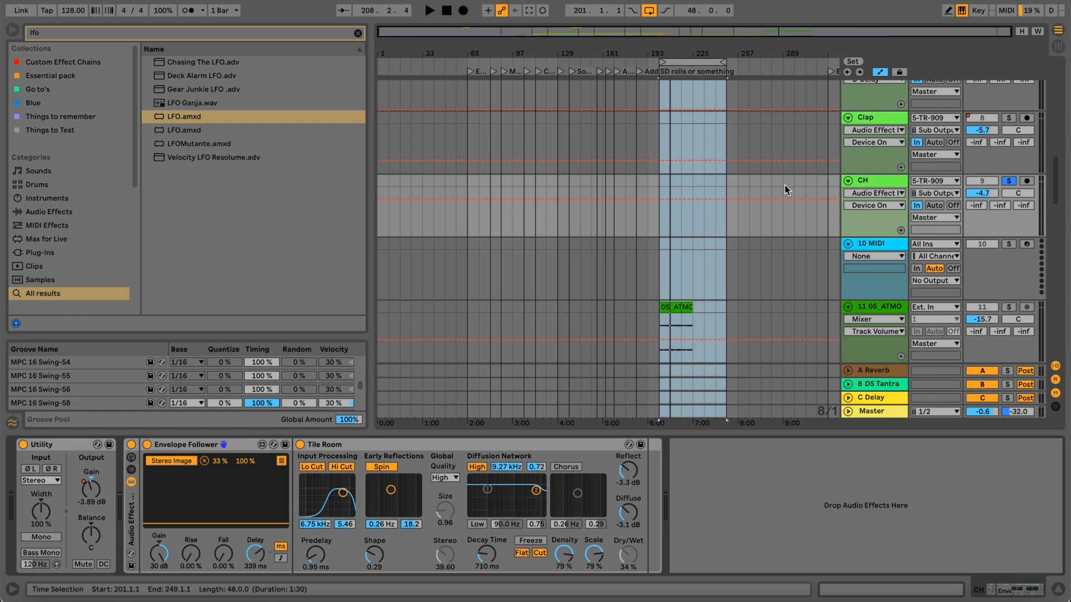
left_click(183, 450)
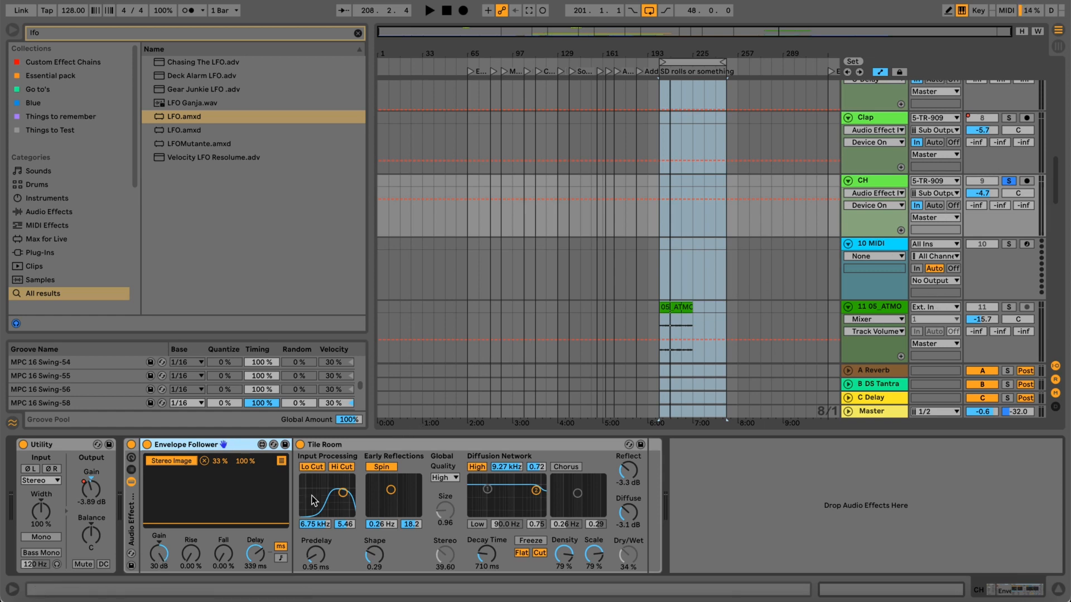
key("space")
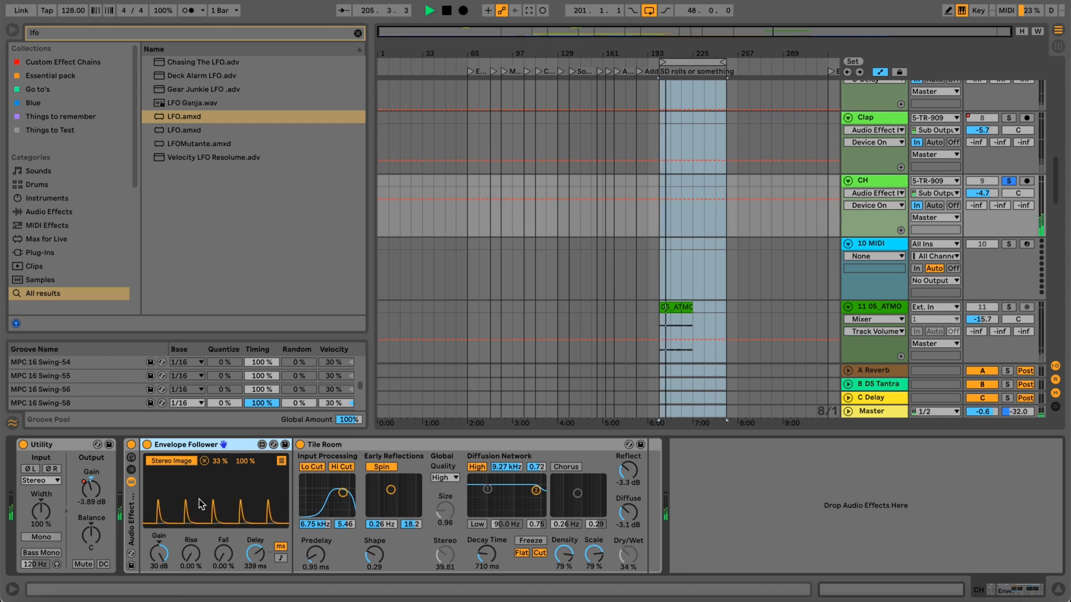
key("space")
left_click(281, 460)
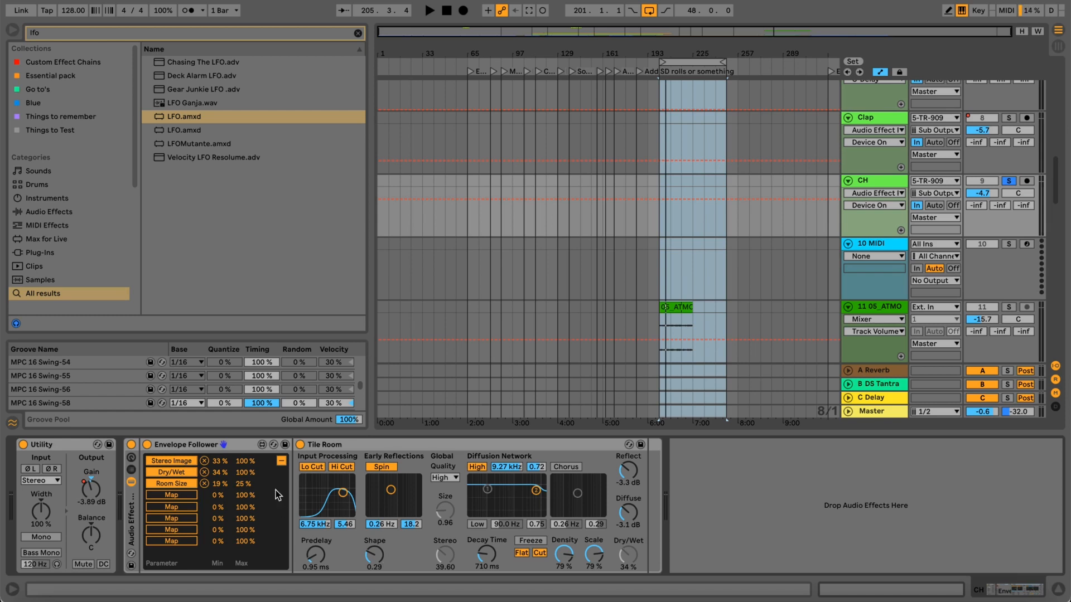
left_click(281, 461)
Compare the soloed CH track with the Envelope Follower switched off and on, leave it on, and stop playback.
left_click(147, 445)
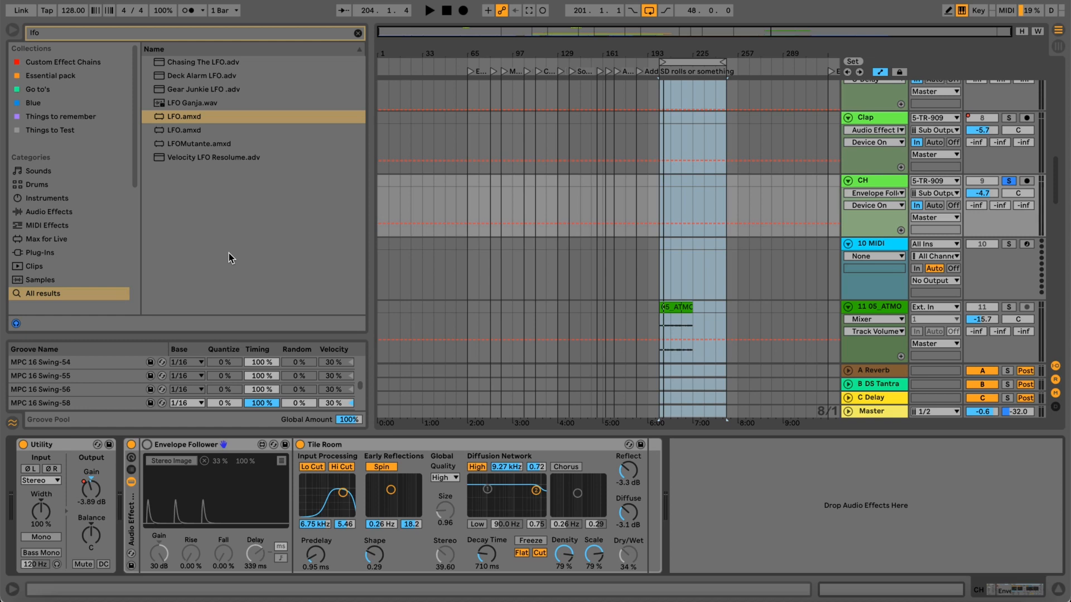
key("space")
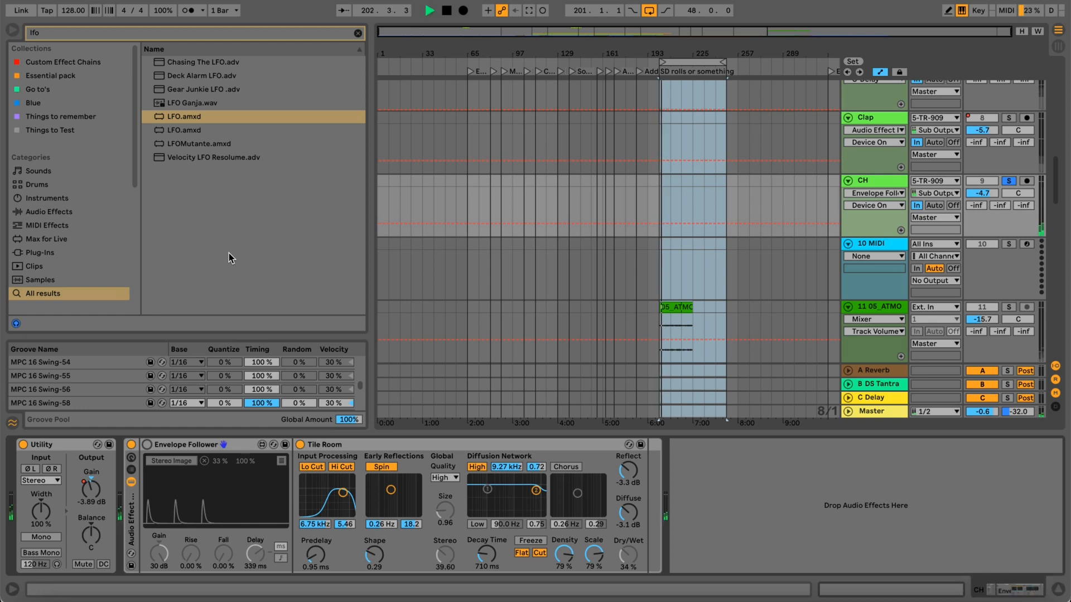
left_click(146, 445)
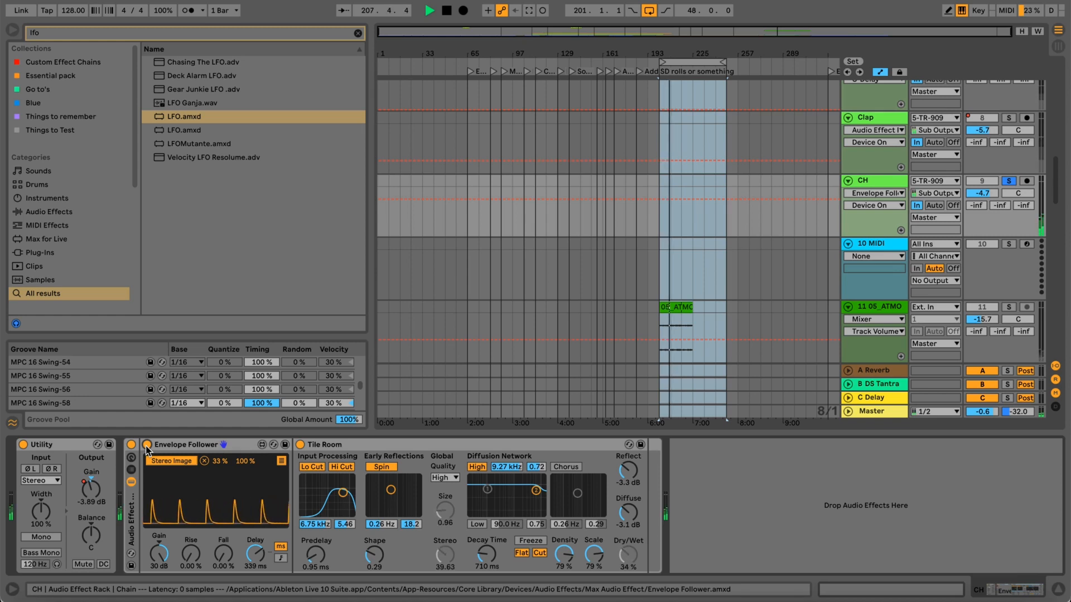
left_click(147, 445)
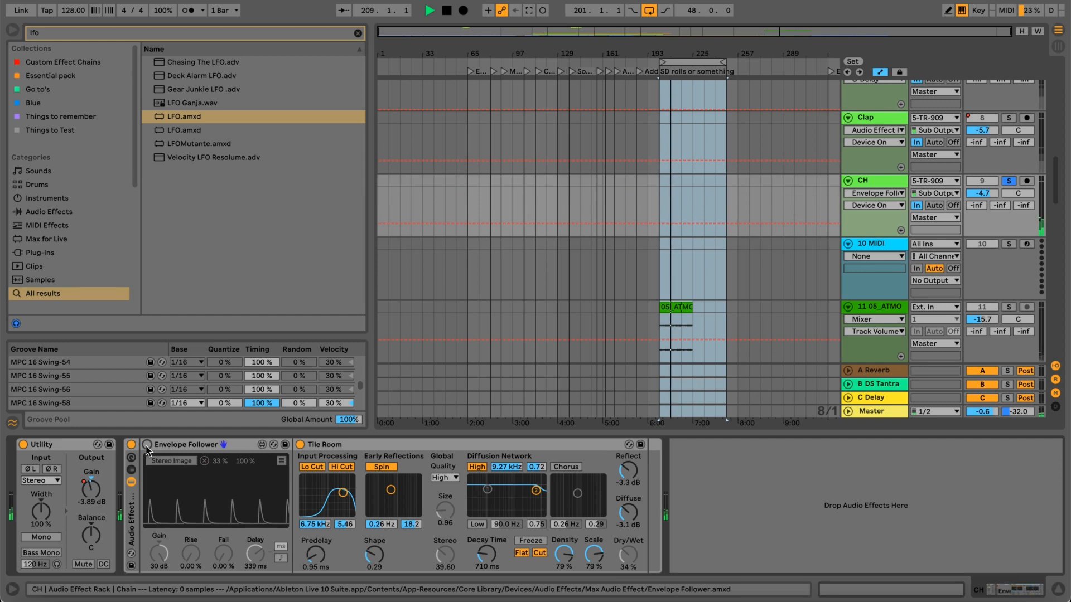
left_click(147, 446)
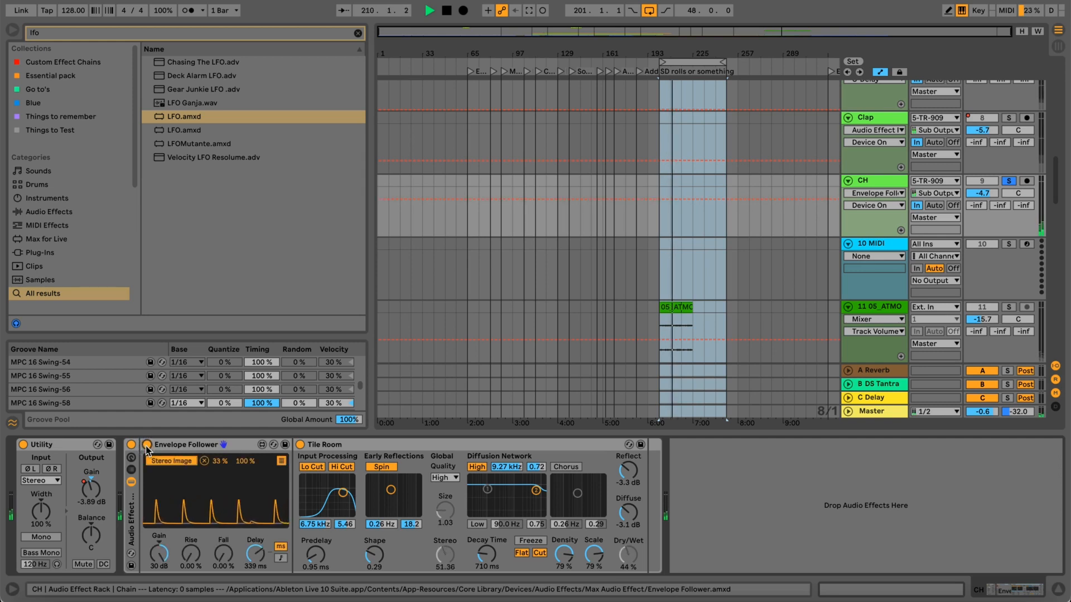
key("space")
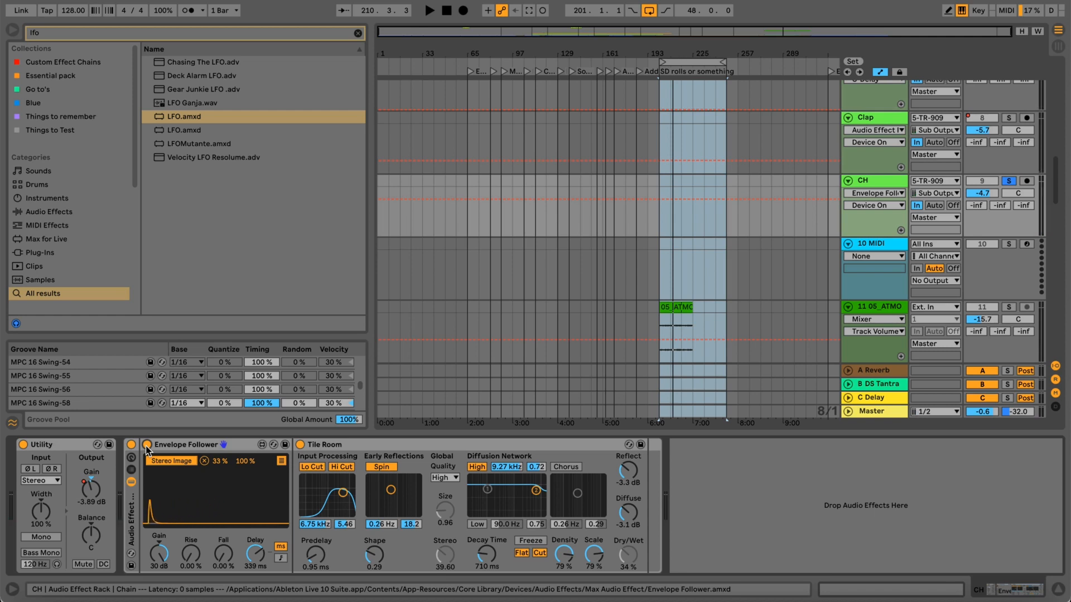
Unsolo the CH track and compare the full mix from shortly before bar 201 with the Envelope Follower off and on.
key("space")
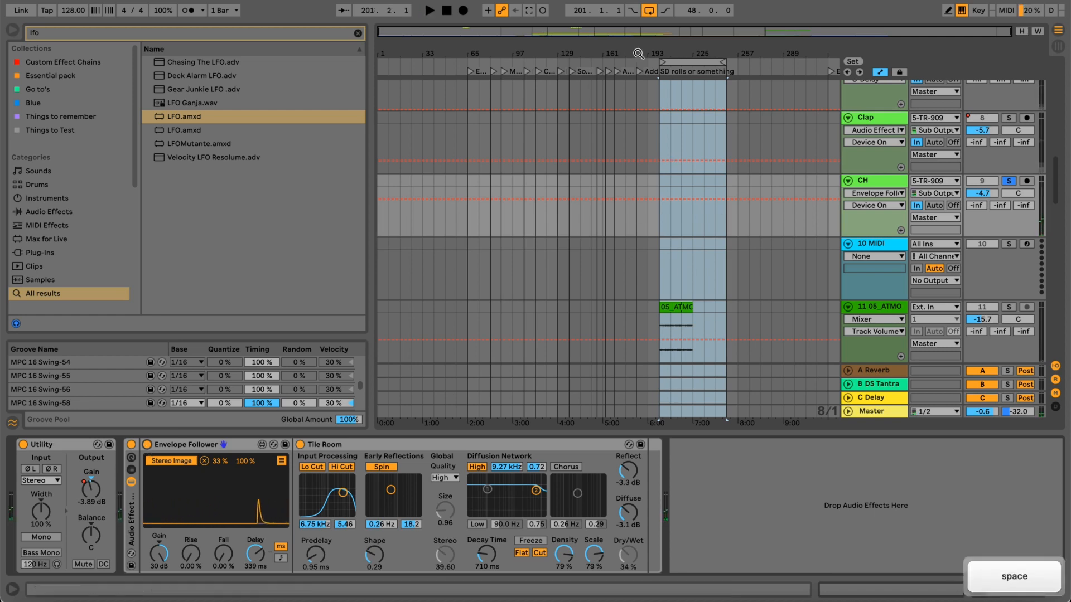
left_click(647, 61)
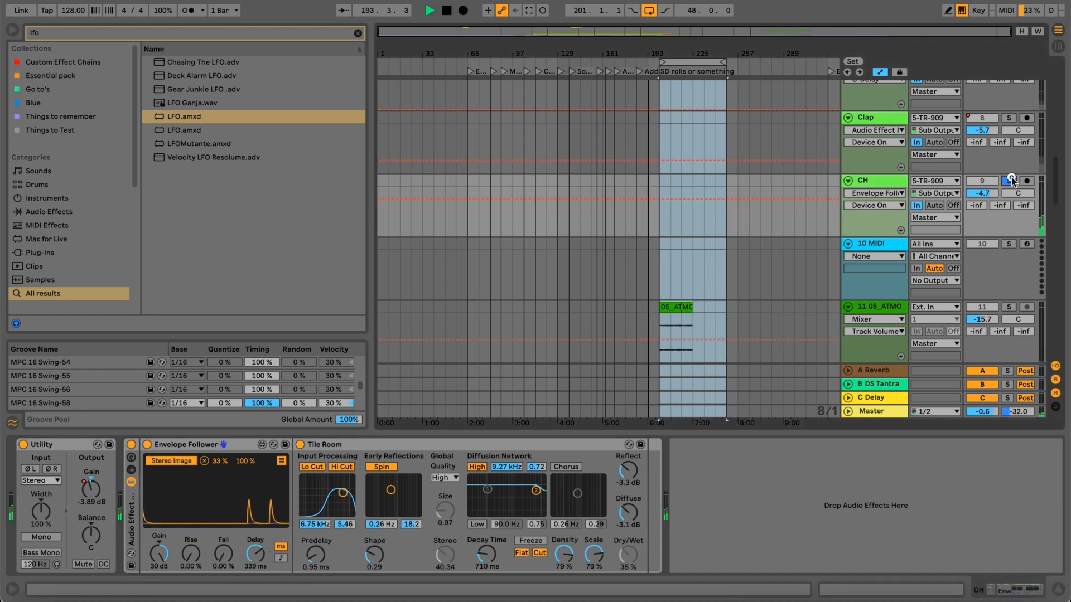
left_click(147, 445)
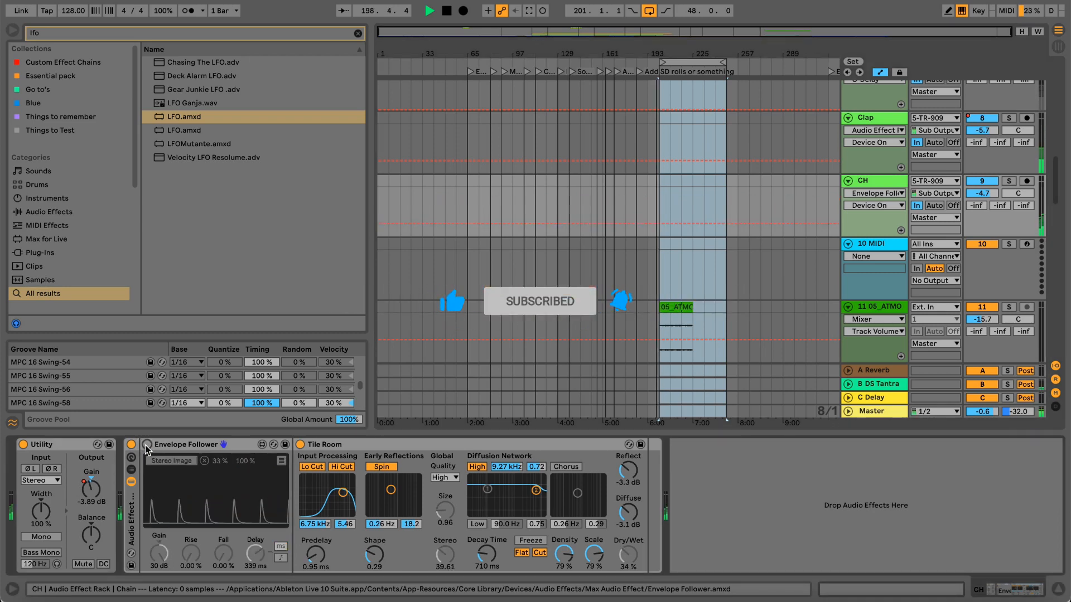
left_click(146, 445)
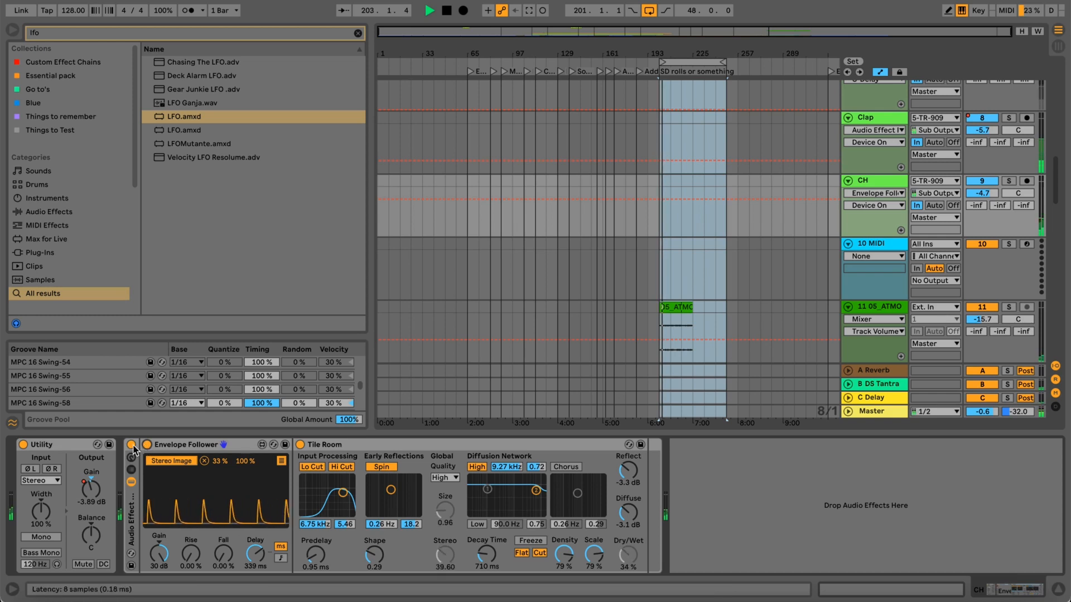
Compare the full mix with the whole CH effect rack off and on, stop playback, and show the Envelope Follower's mapping list.
left_click(131, 445)
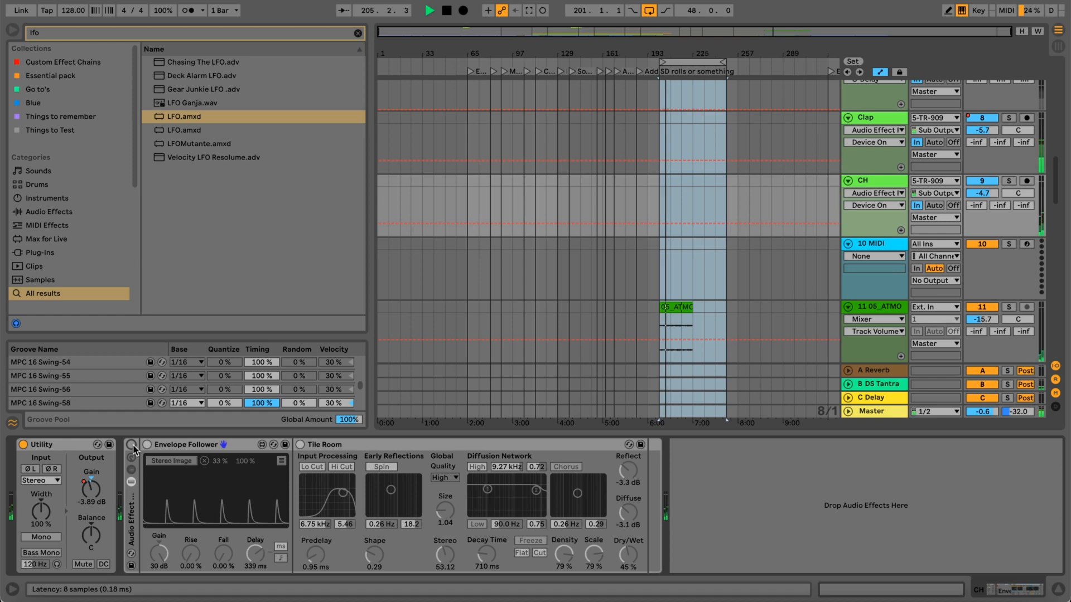
left_click(132, 445)
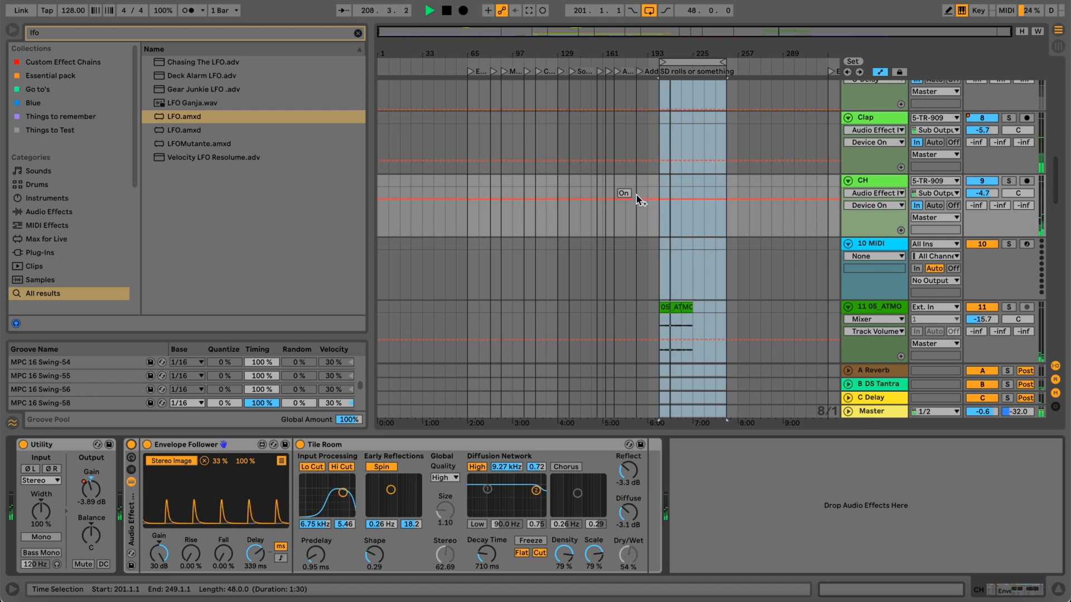
key("space")
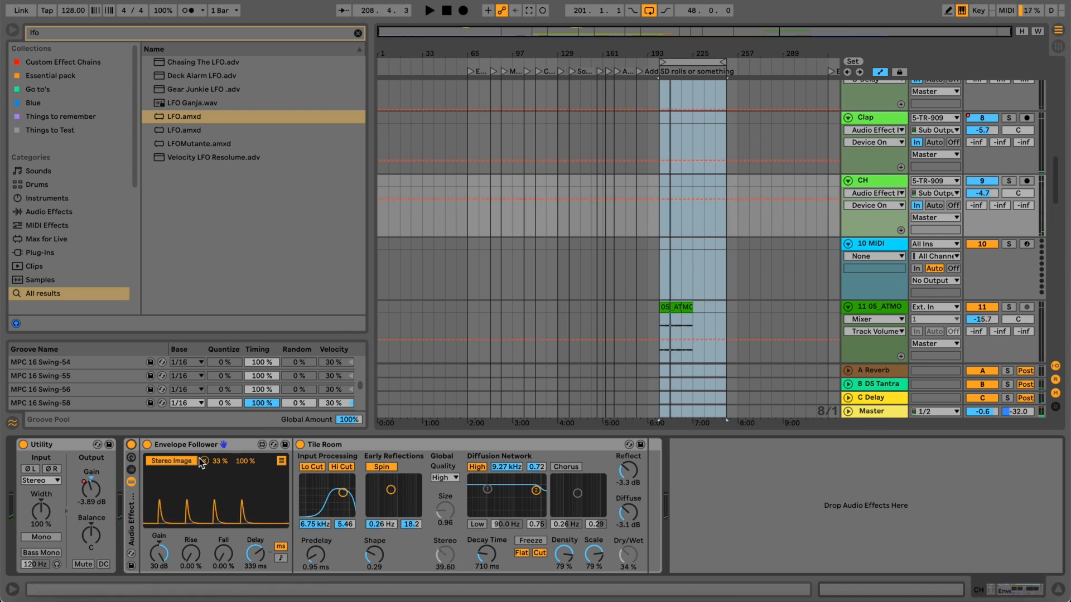
left_click(282, 461)
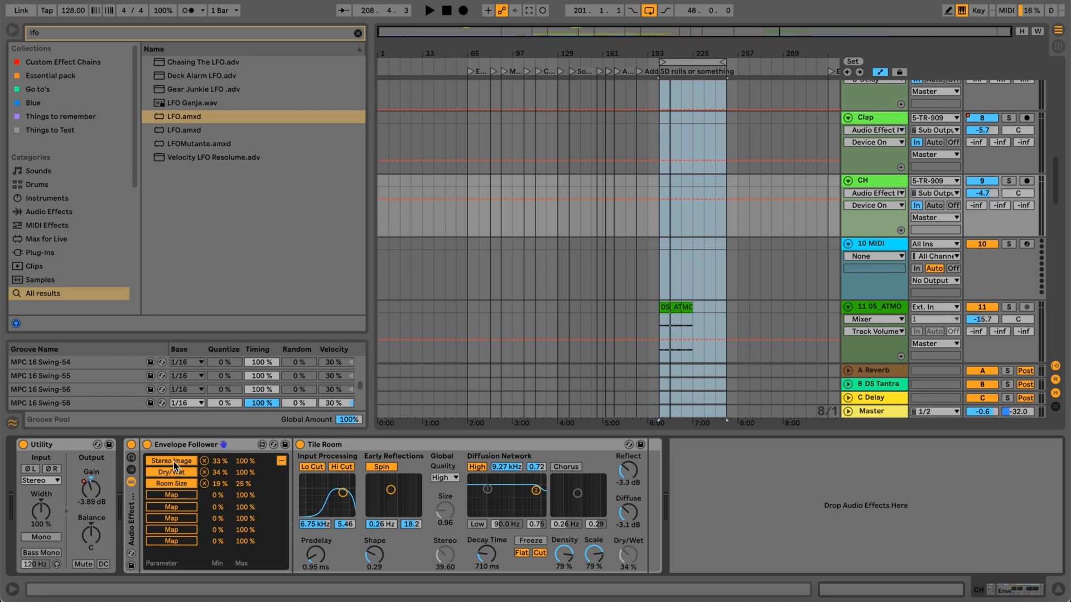
Solo the CH track, play it briefly, and return the Envelope Follower to its envelope display.
left_click(450, 566)
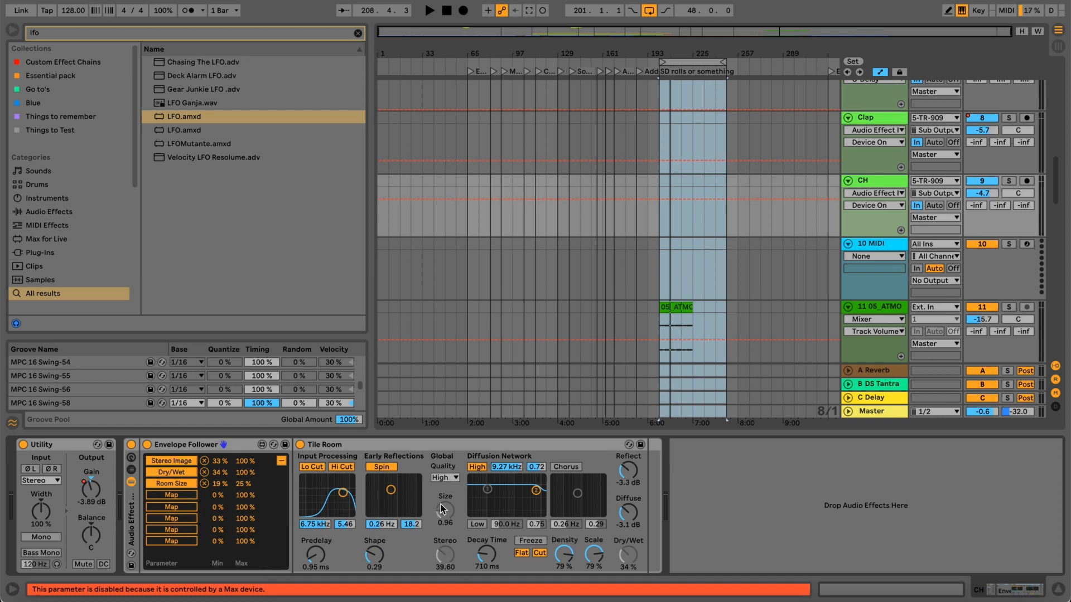
left_click(628, 555)
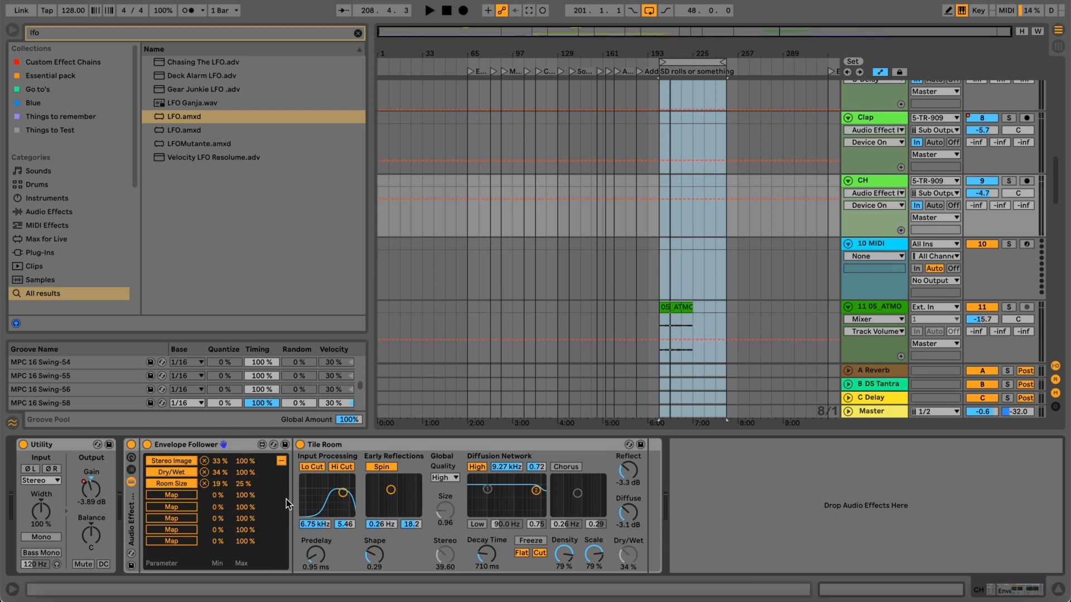
left_click(1012, 180)
key("space")
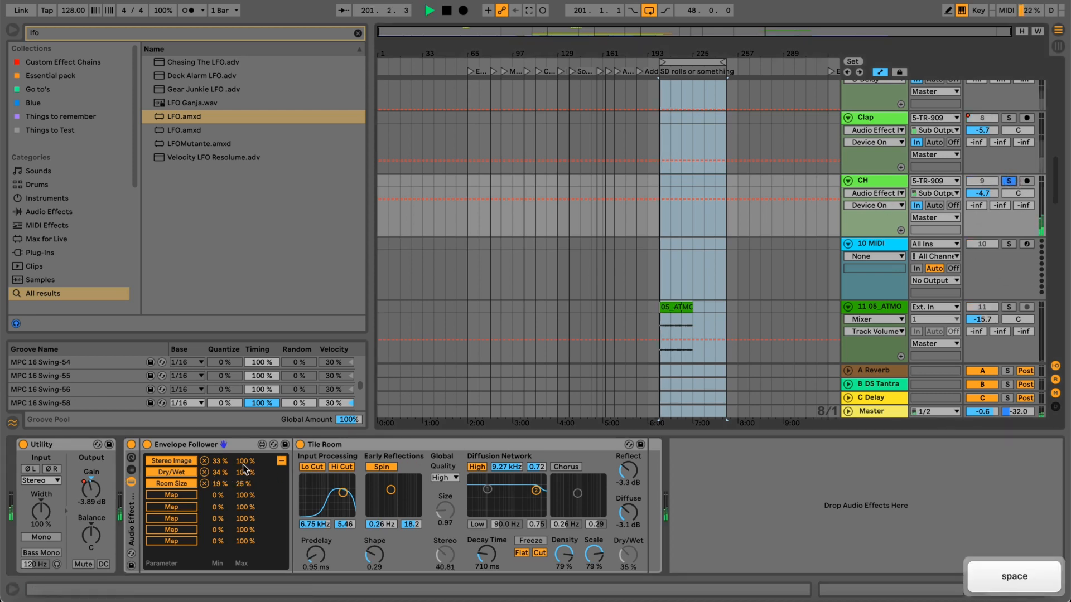
left_click(283, 461)
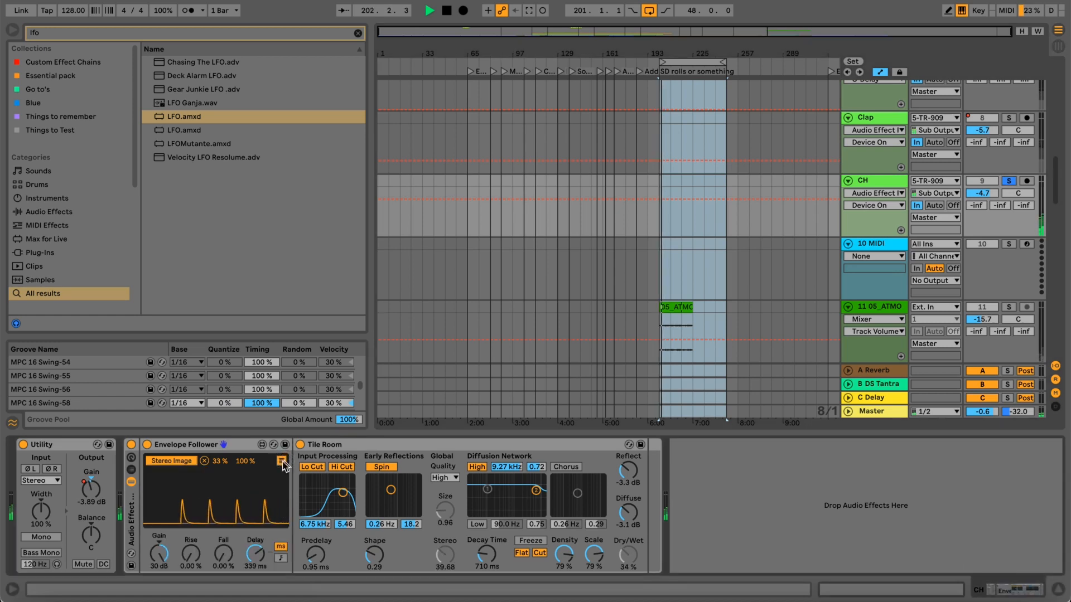
key("space")
Set the Envelope Follower's Delay to 0 ms, play the soloed CH track, raise the Delay to 185 ms, and stop playback.
left_click(255, 554)
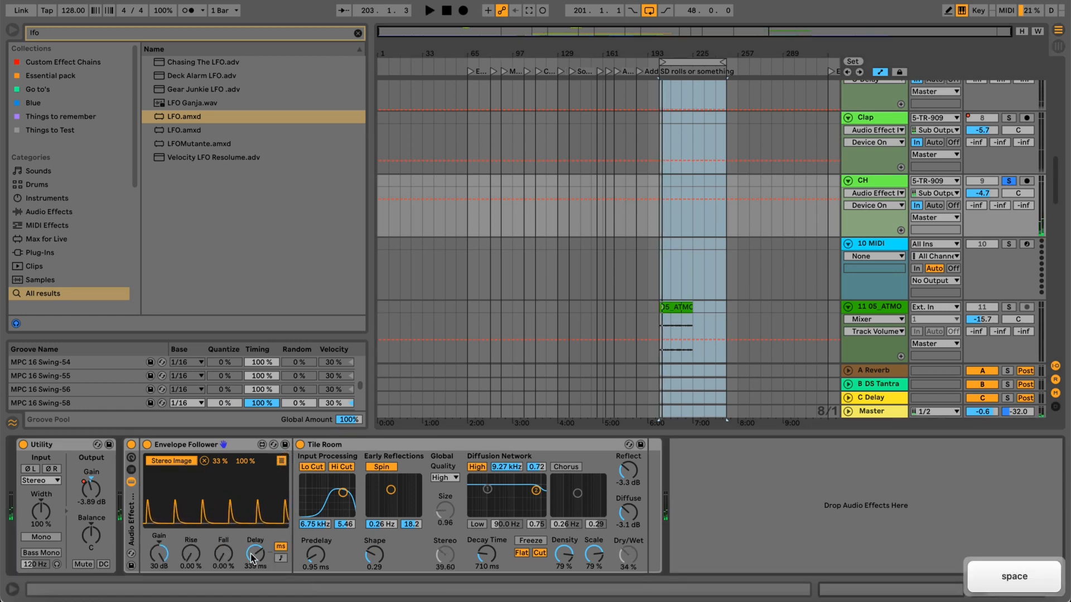
mouse_move(253, 556)
left_mouse_down()
mouse_move(254, 600)
mouse_move(255, 574)
left_mouse_up()
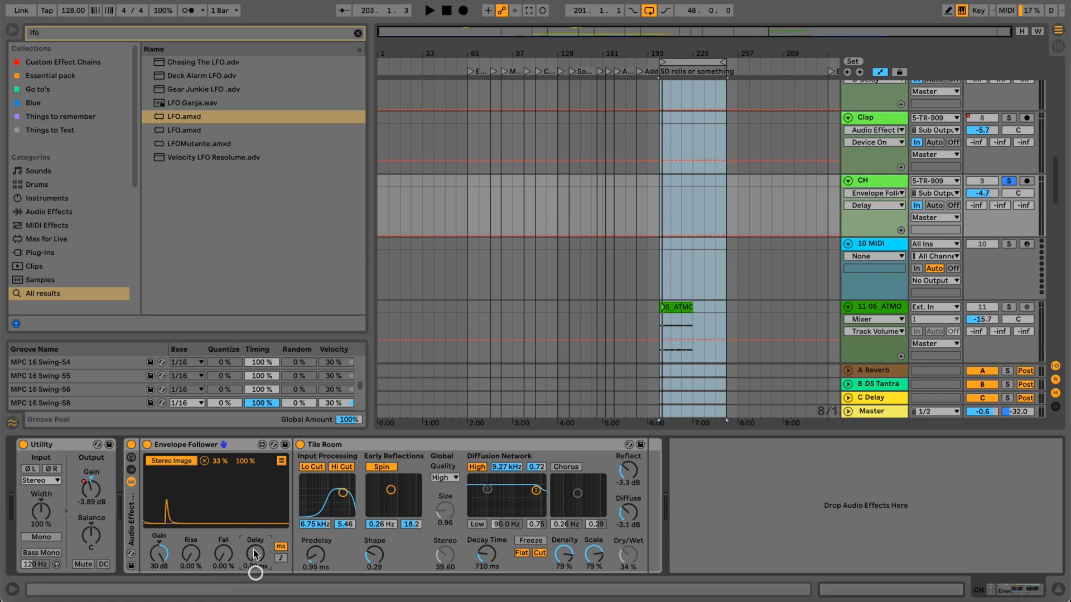
key("space")
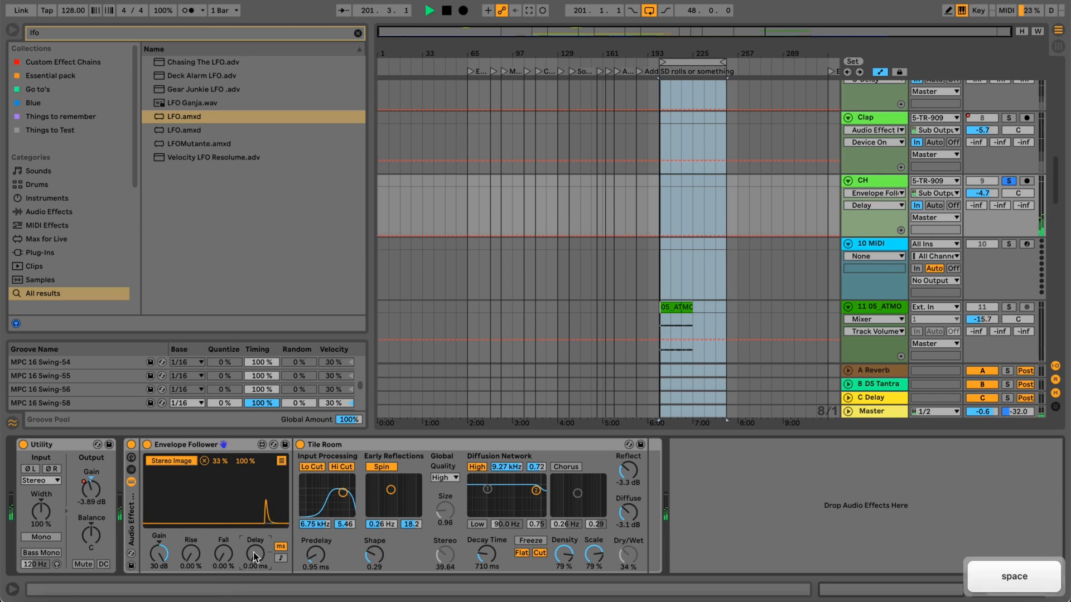
left_click_drag(253, 554, 253, 521)
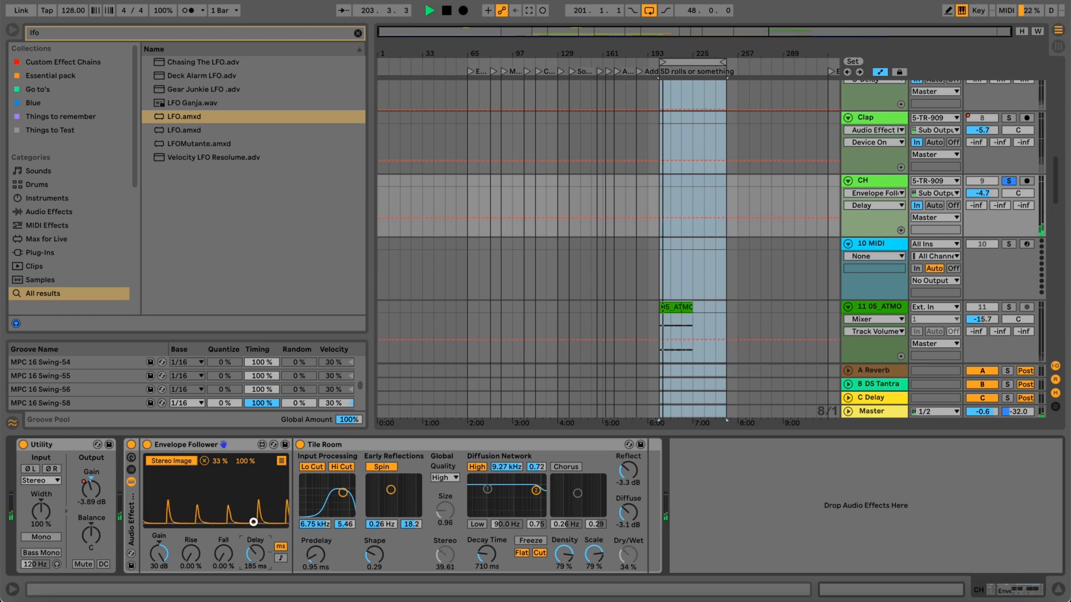
key("space")
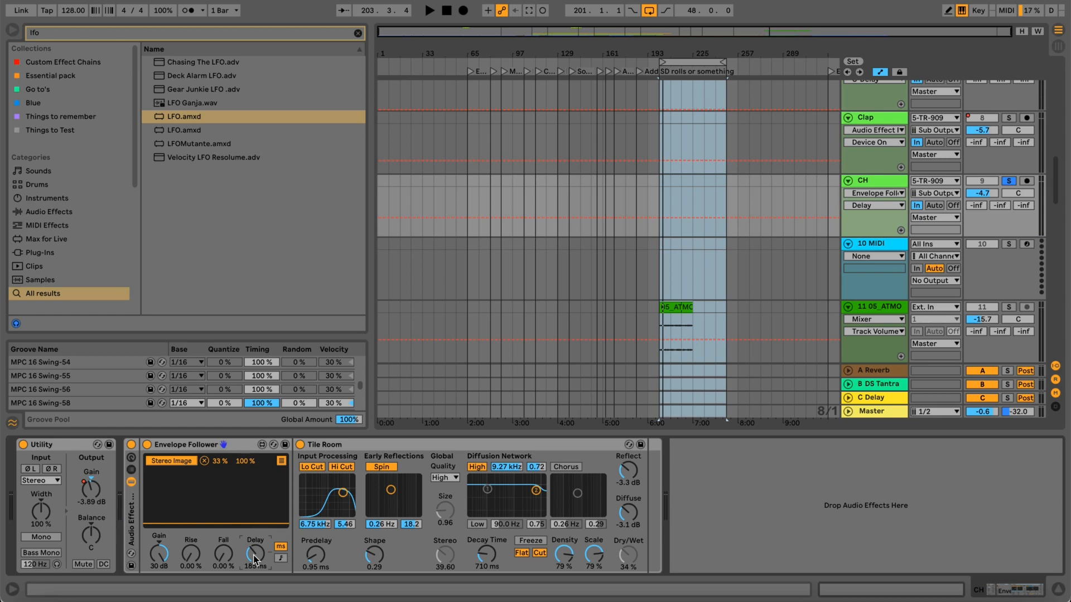
Audition longer Envelope Follower Delay times of about 244 and 343 ms on the soloed CH track, ending at 315 ms.
key("space")
left_click_drag(253, 551, 253, 528)
key("space")
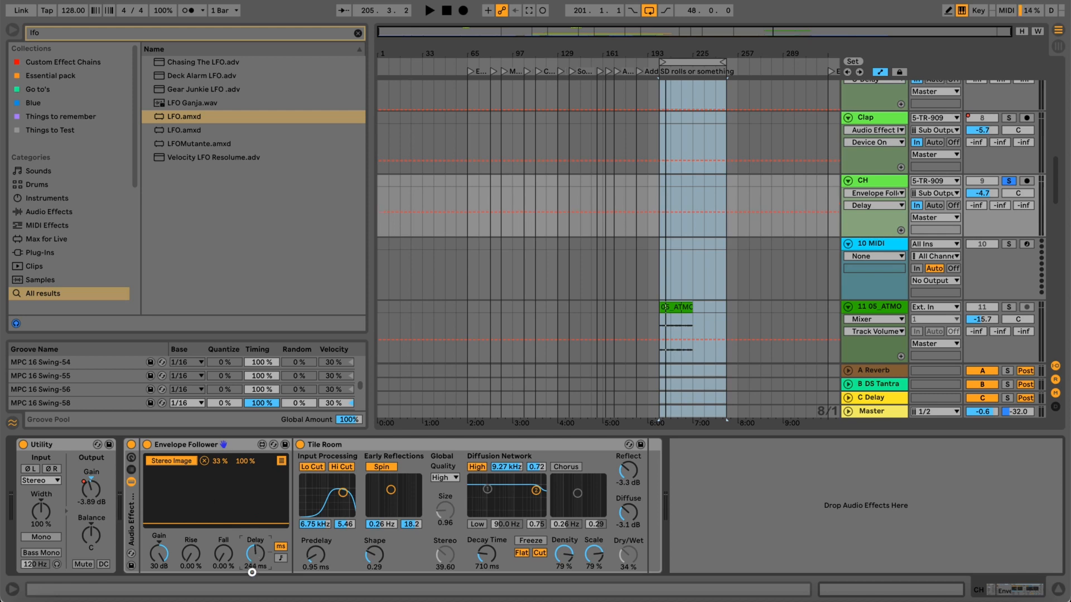
left_click_drag(252, 588, 251, 576)
key("space")
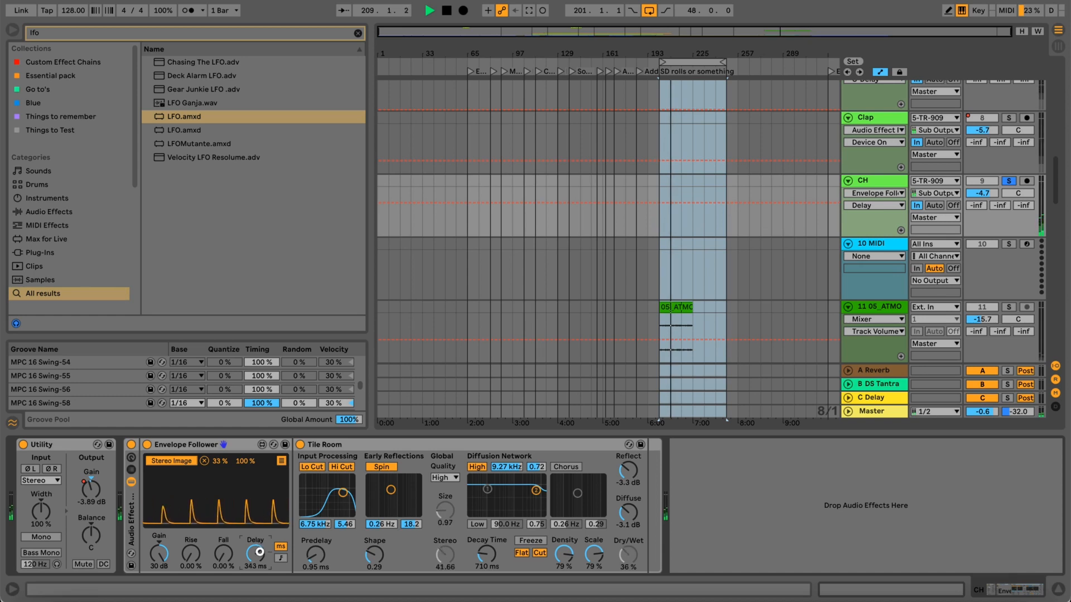
left_click_drag(260, 552, 260, 557)
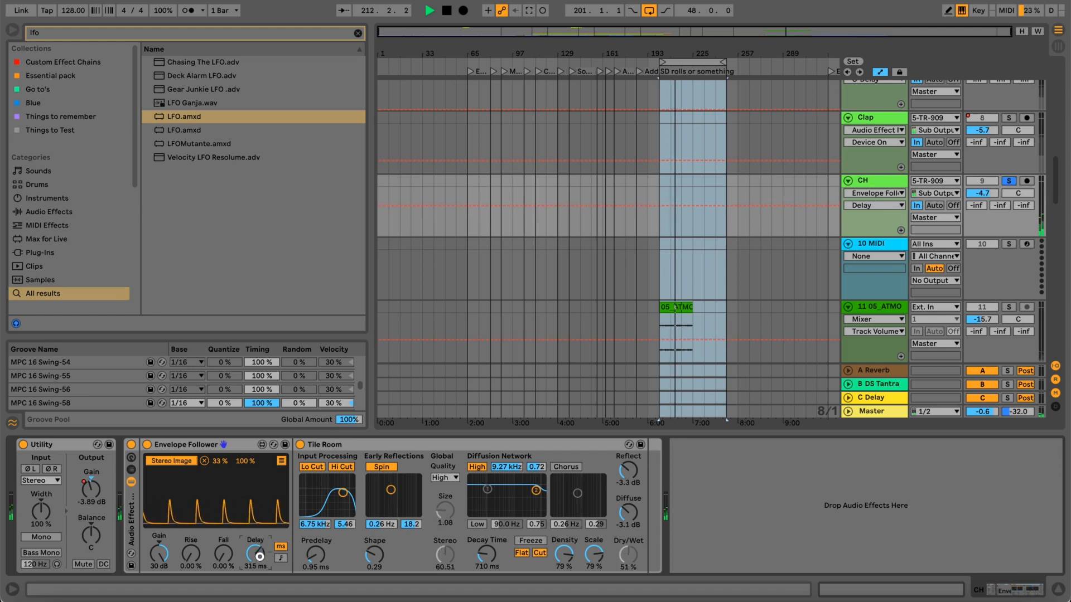
key("space")
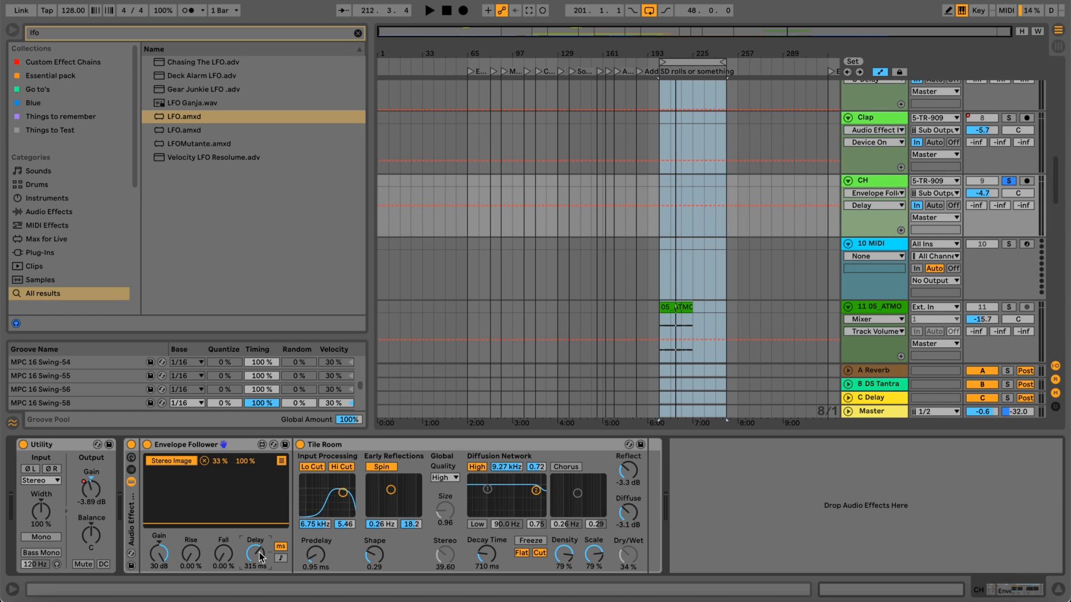
Replay the soloed CH track, lower the Envelope Follower's Delay to 78.7 ms, and raise it again to 327 ms.
key("space")
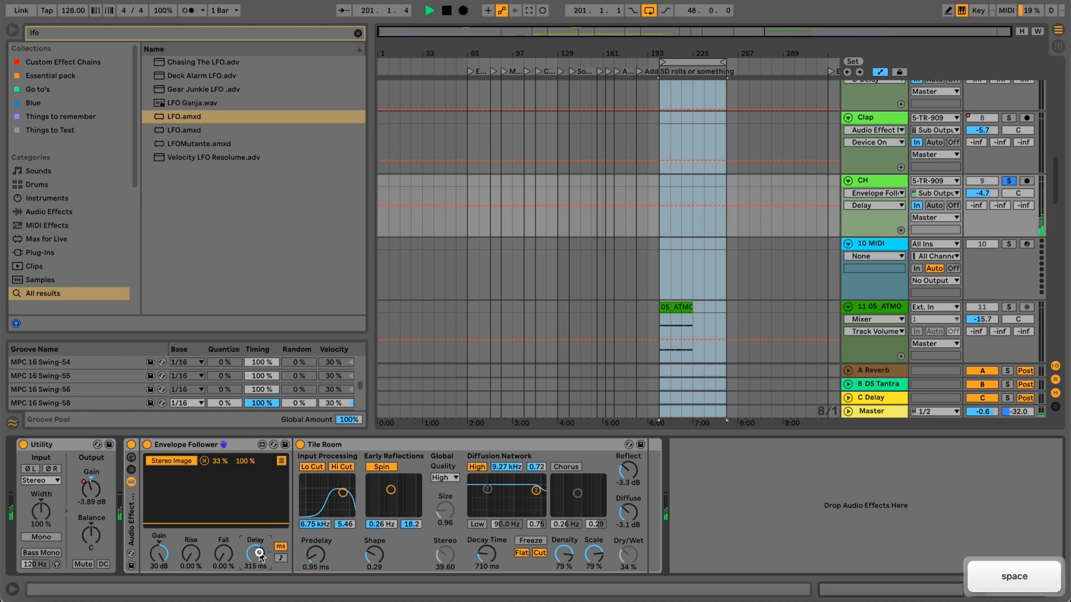
mouse_move(260, 555)
left_mouse_down()
mouse_move(260, 585)
mouse_move(255, 542)
left_mouse_up()
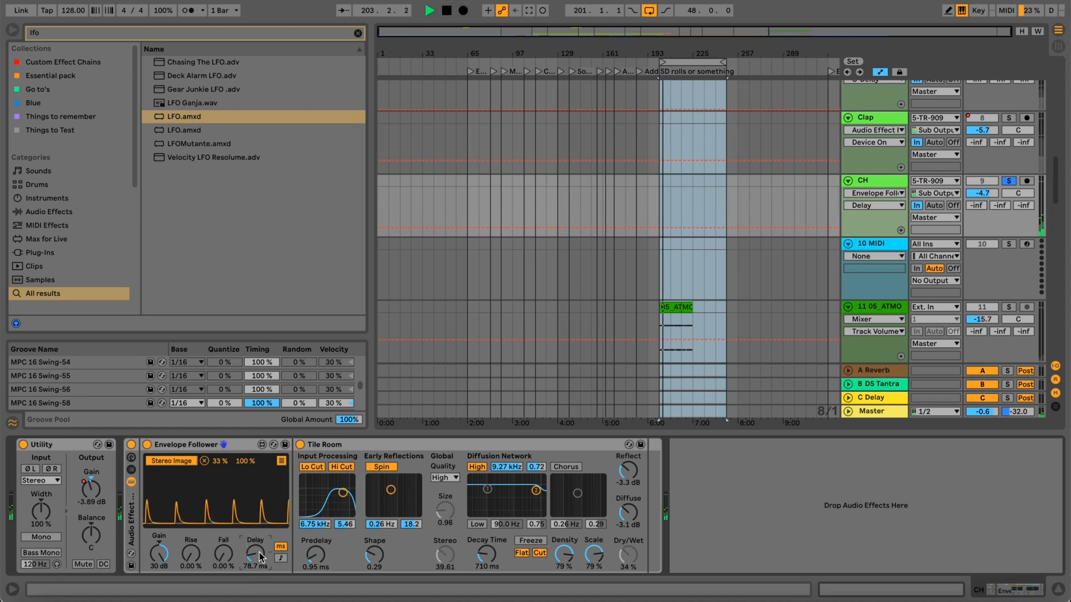
left_click_drag(258, 550, 259, 510)
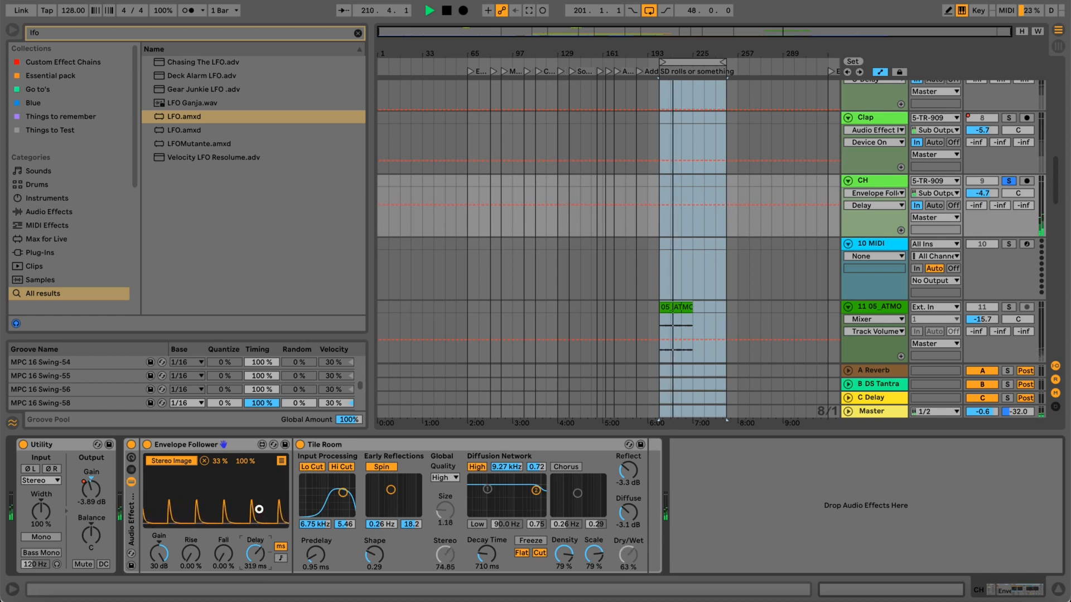
left_click_drag(259, 509, 259, 509)
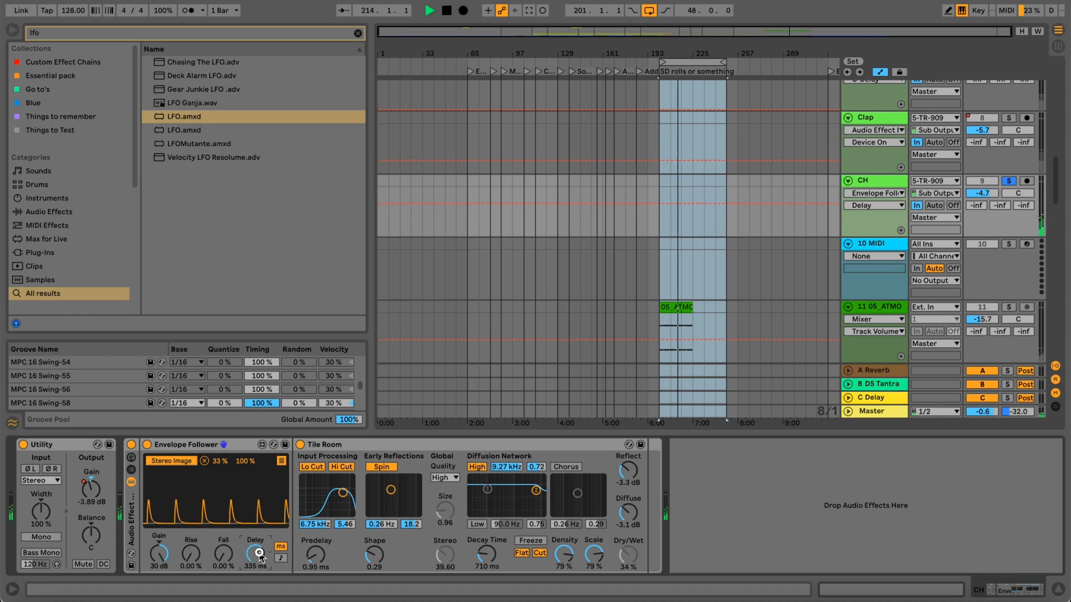
left_click_drag(258, 554, 260, 556)
key("space")
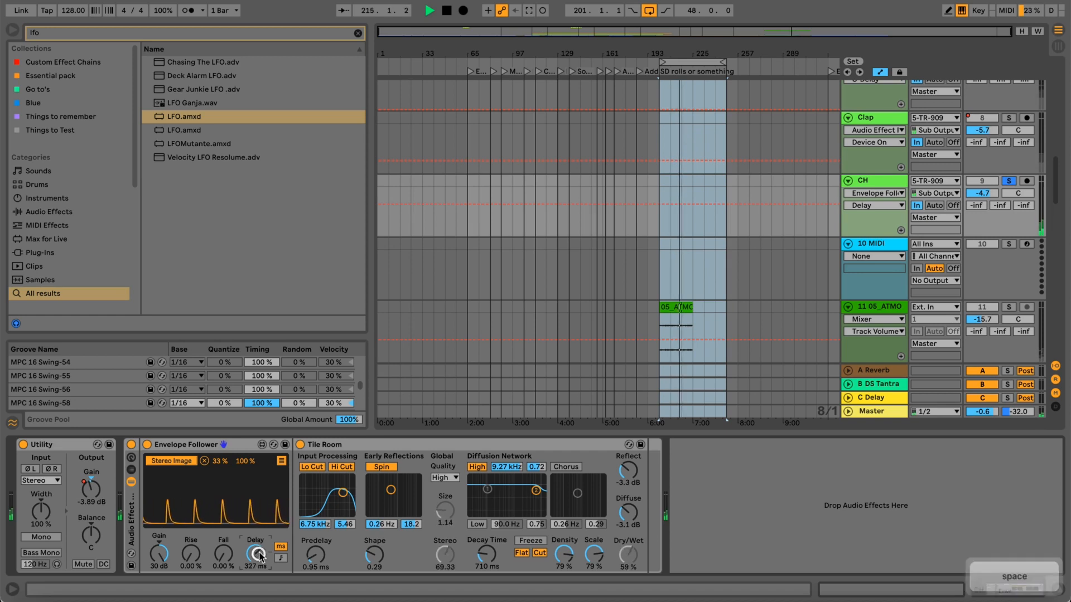
Set the Envelope Follower's Delay to 236 ms during soloed CH playback, replay it briefly, and stop.
key("space")
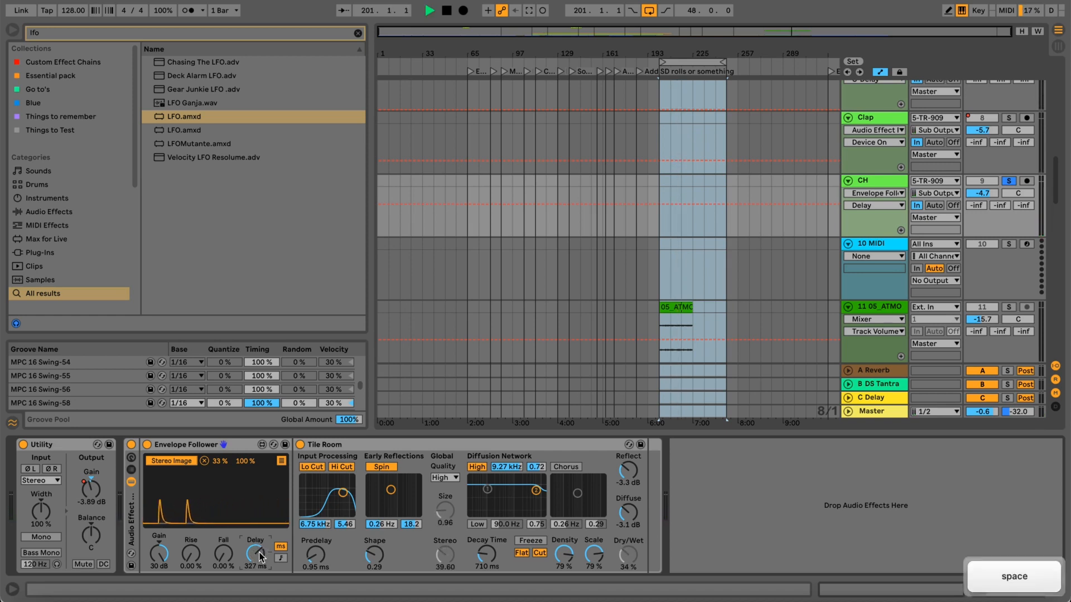
mouse_move(260, 556)
left_mouse_down()
mouse_move(255, 583)
mouse_move(256, 541)
left_mouse_up()
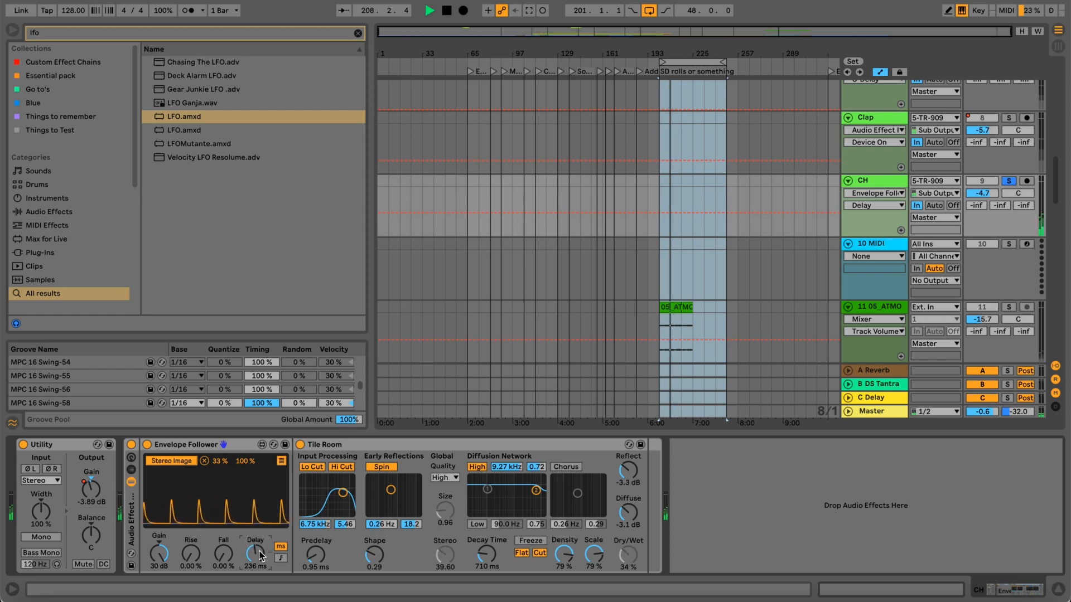
key("space")
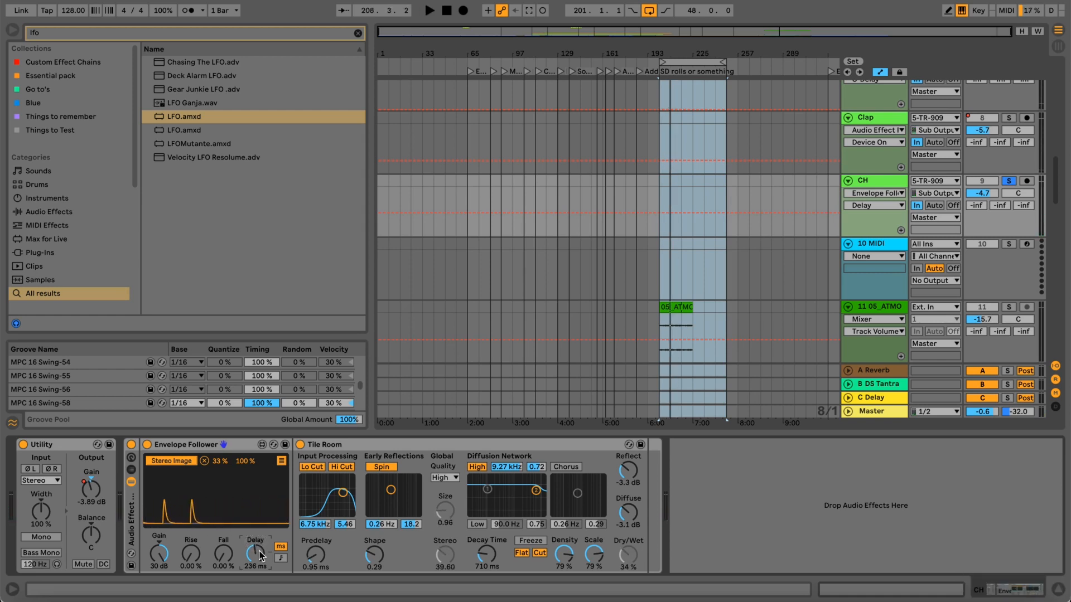
key("space")
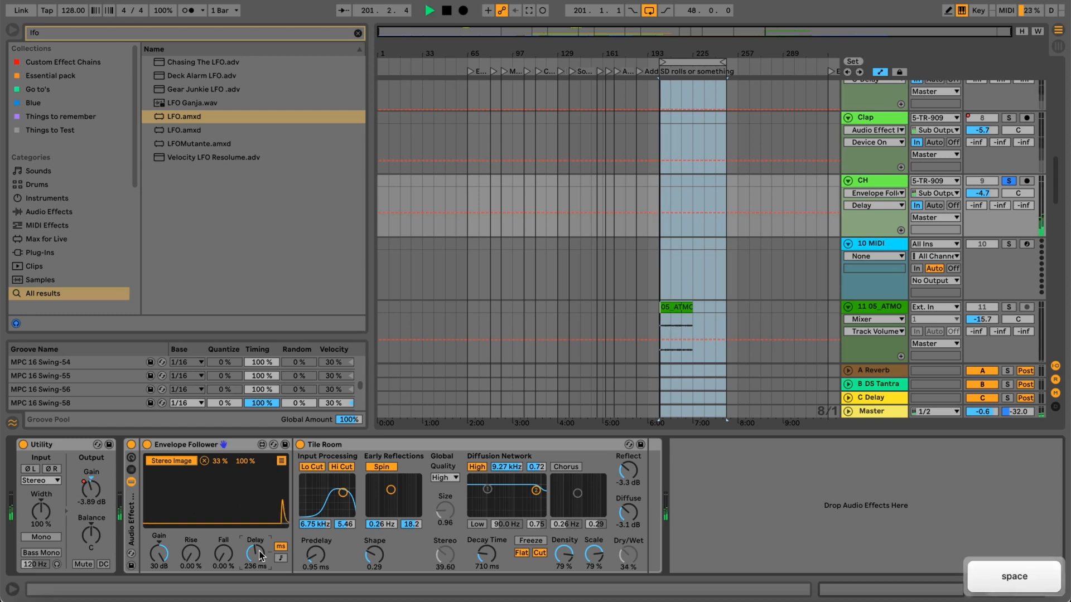
key("space")
Show the Envelope Follower's mapping list, set the Room Size maximum to 100 %, and start playback.
left_click(446, 556)
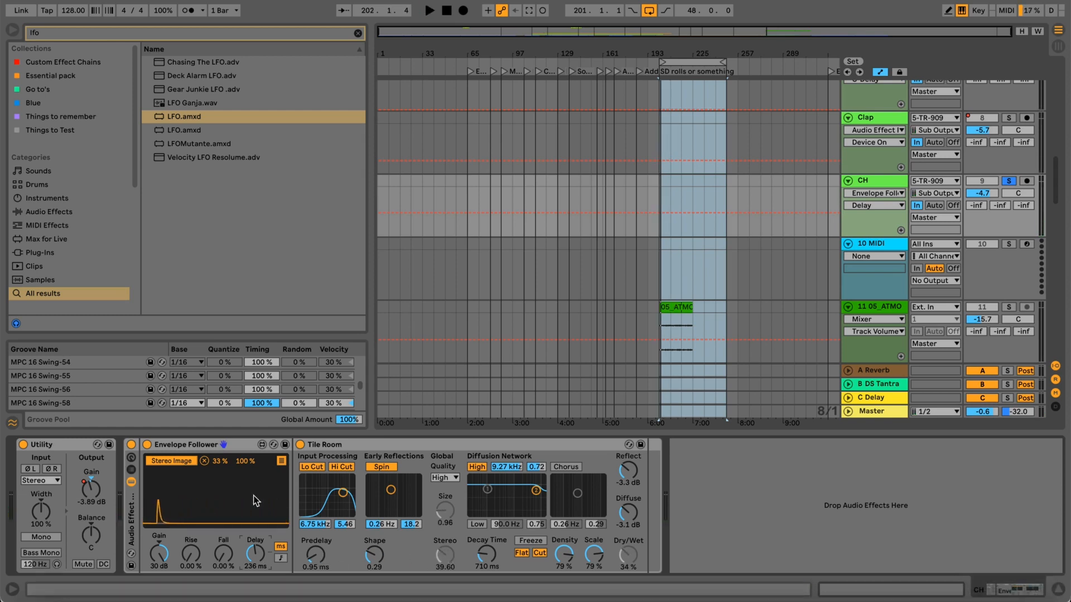
left_click(440, 564)
left_click(281, 461)
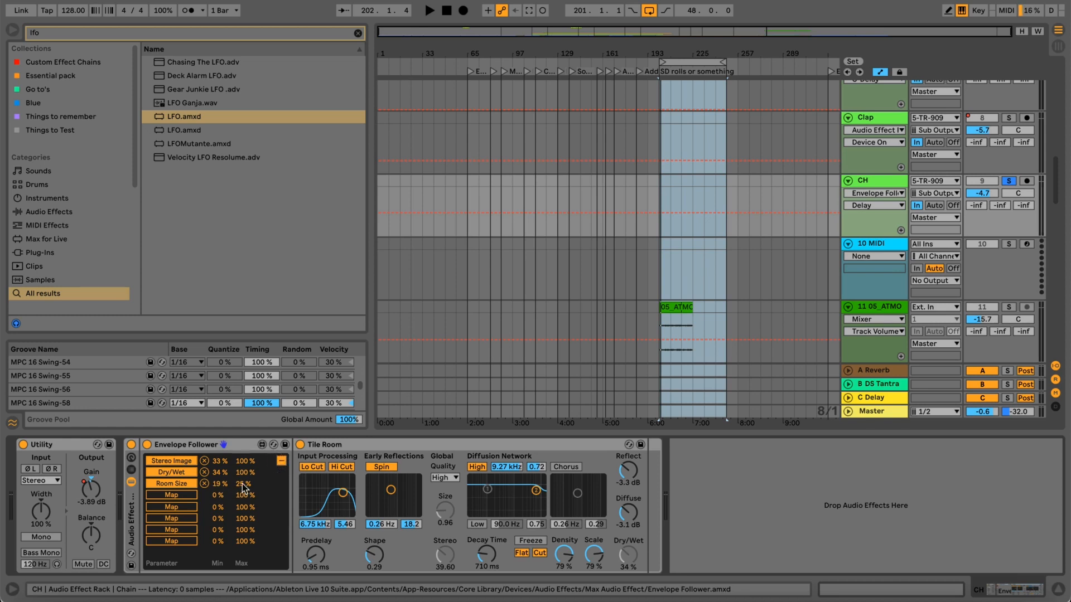
left_click_drag(241, 484, 243, 368)
key("space")
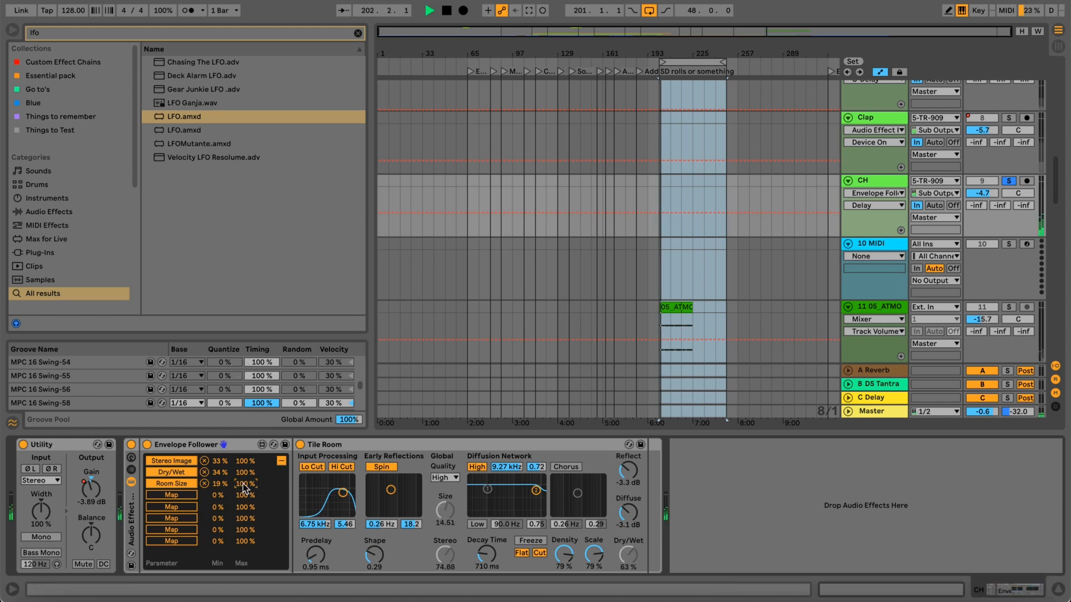
Narrow the Room Size mapping to a minimum of 22 % and a maximum of 37 % while the CH track plays.
left_click_drag(243, 485, 242, 532)
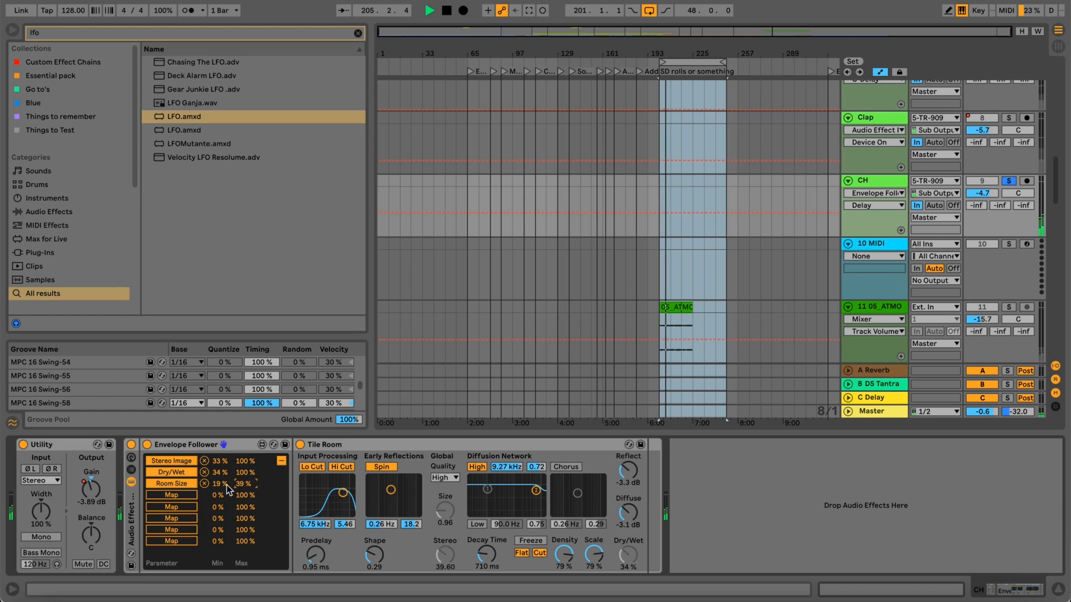
left_click_drag(217, 483, 227, 535)
left_click_drag(244, 484, 244, 488)
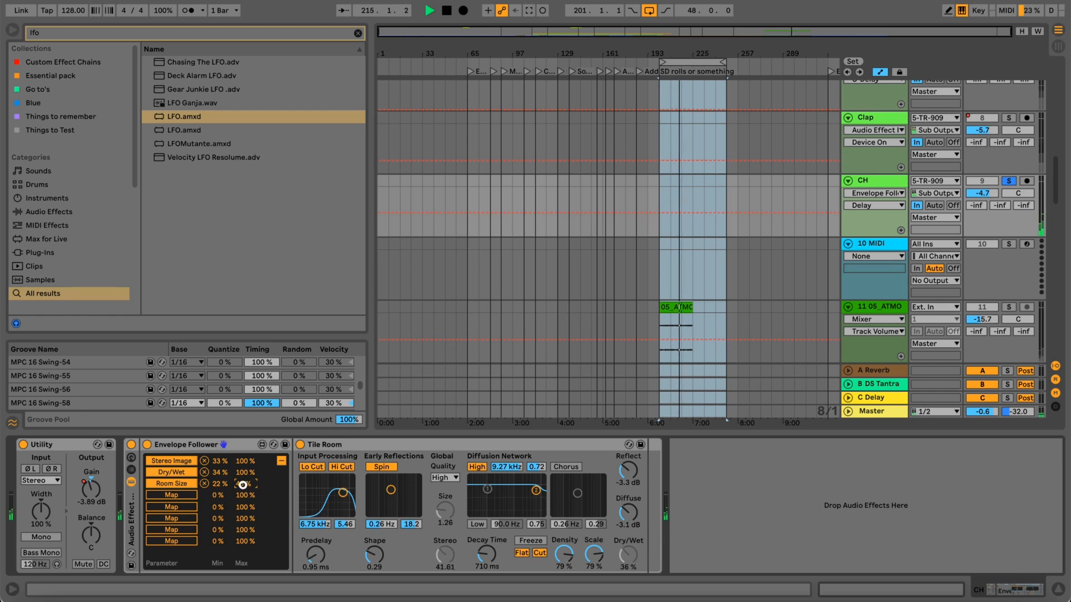
left_click_drag(242, 485, 243, 489)
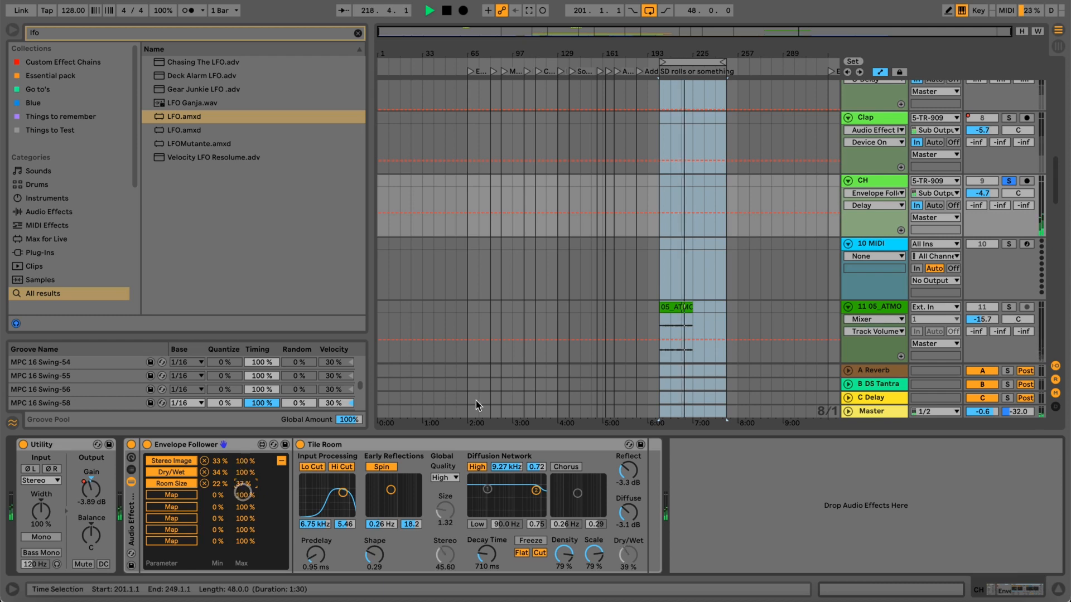
Unsolo the CH track and compare the full mix with the Envelope Follower off and on, leaving it on.
left_click(1009, 181)
left_click(712, 65)
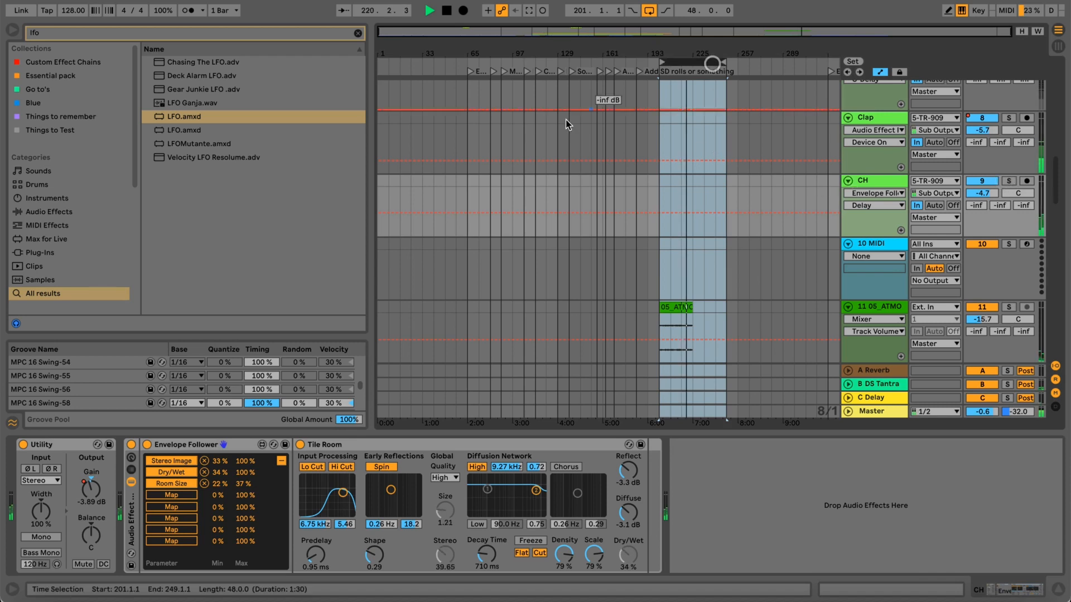
left_click(147, 445)
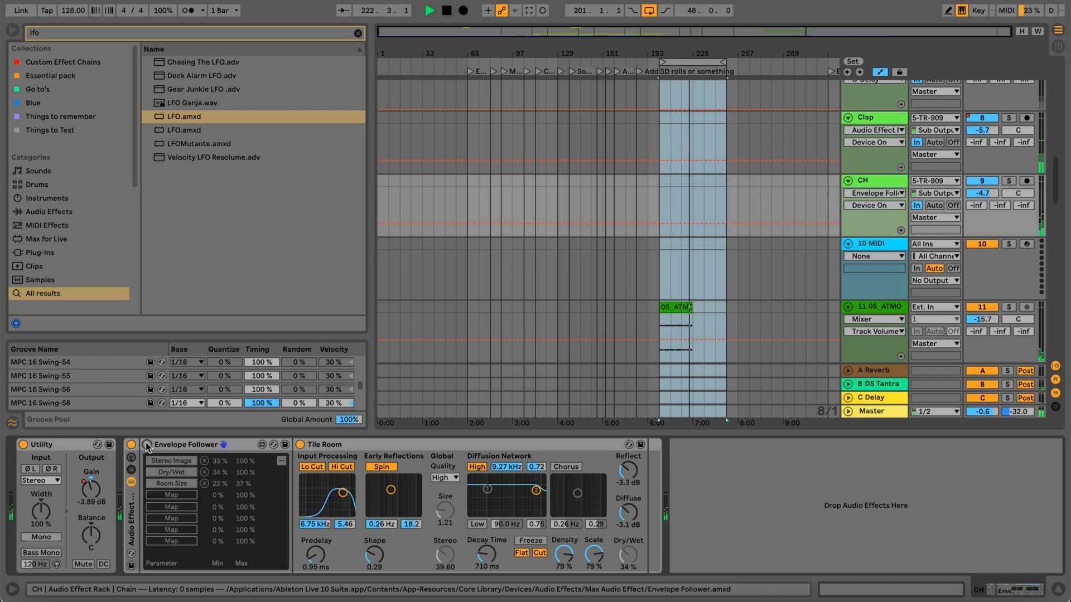
left_click(147, 445)
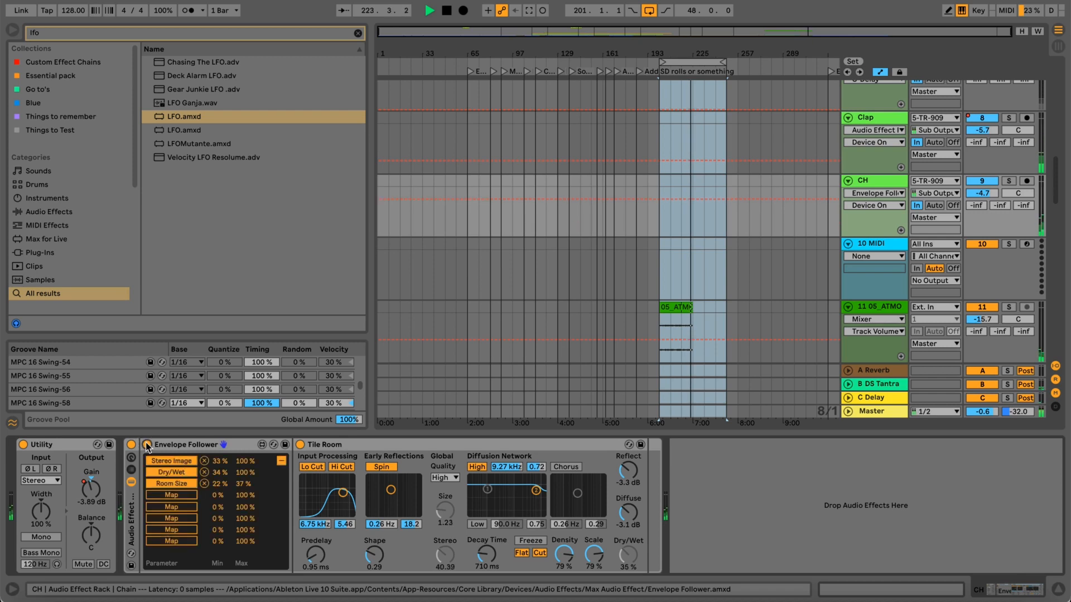
left_click(147, 445)
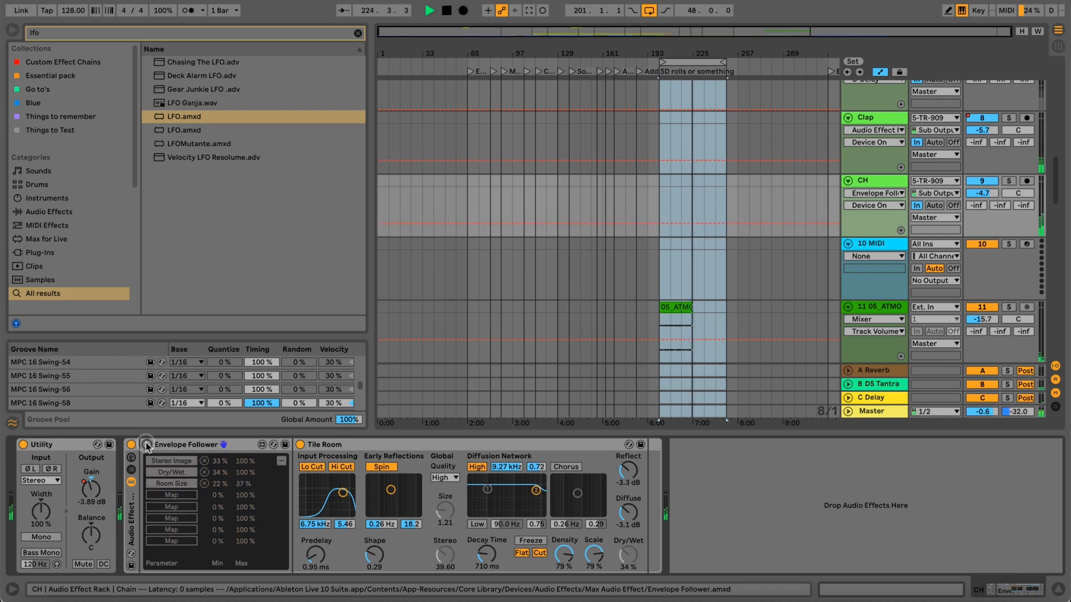
left_click(147, 445)
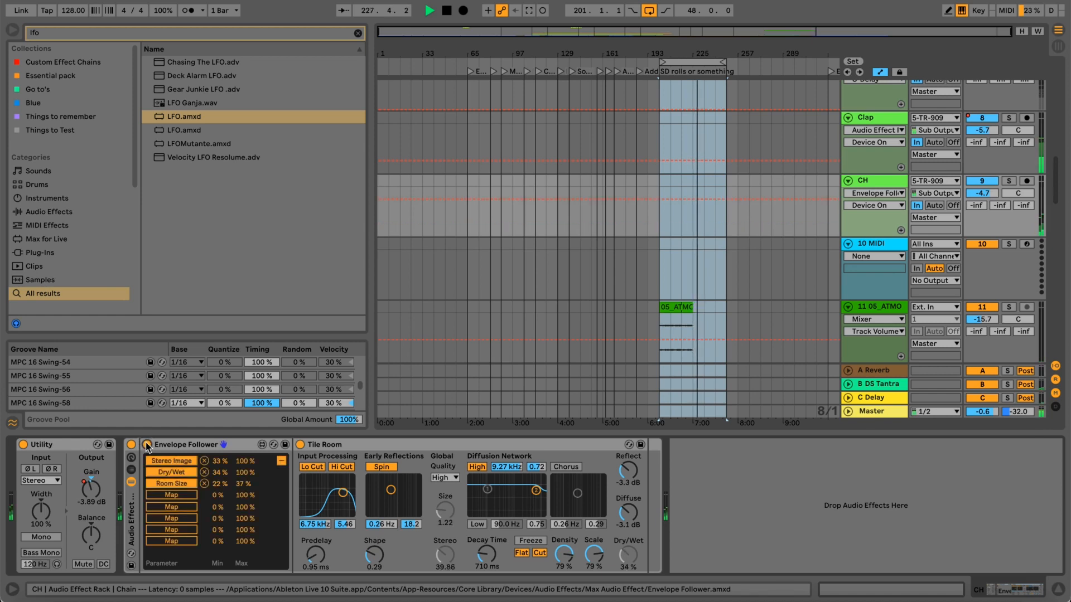
Turn off the arrangement loop and switch the Envelope Follower off and back on once more during playback.
left_click(646, 13)
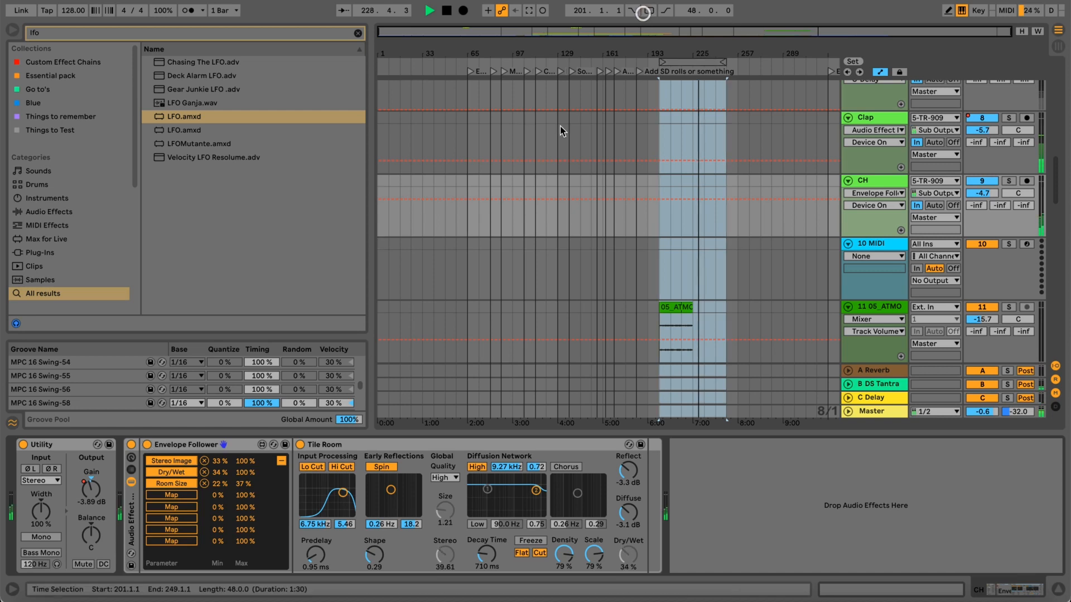
left_click(148, 445)
left_click(146, 444)
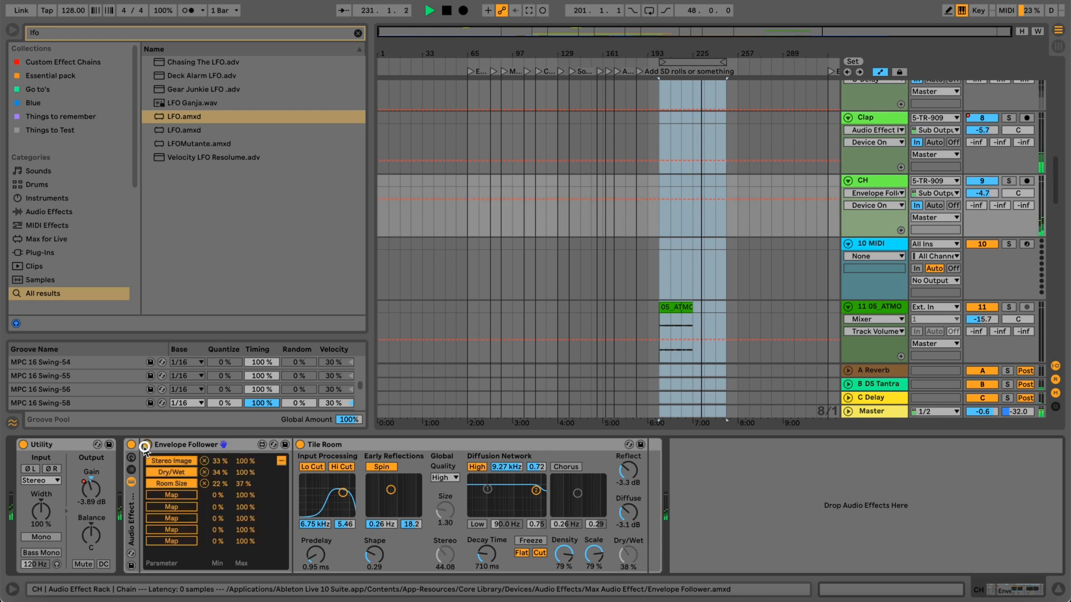
Compare the CH track with its Audio Effect Rack off and on during playback, leaving the rack on.
left_click(131, 445)
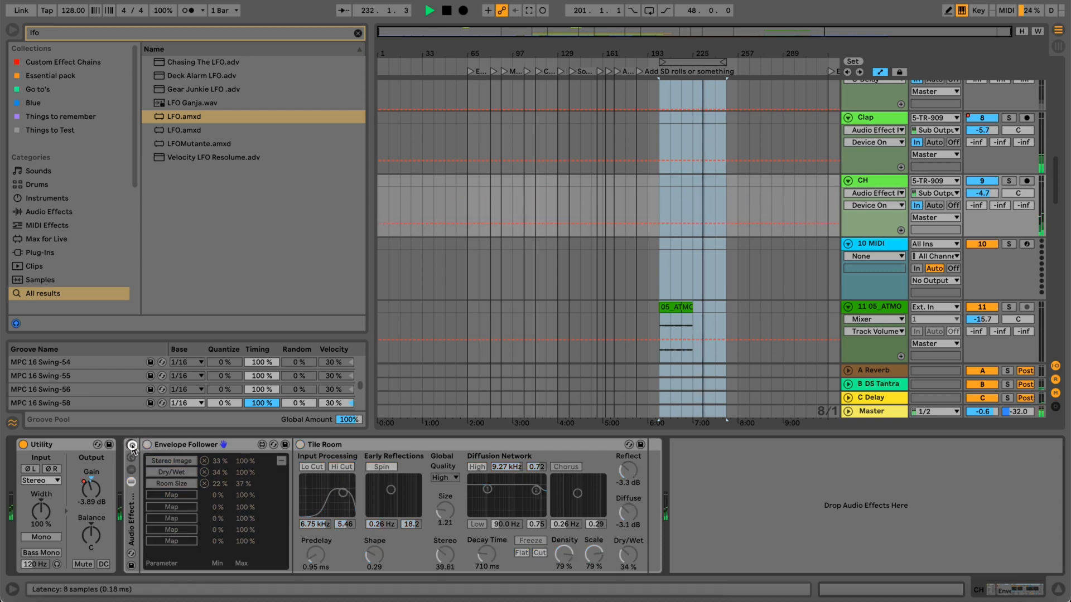
left_click(132, 445)
key("m")
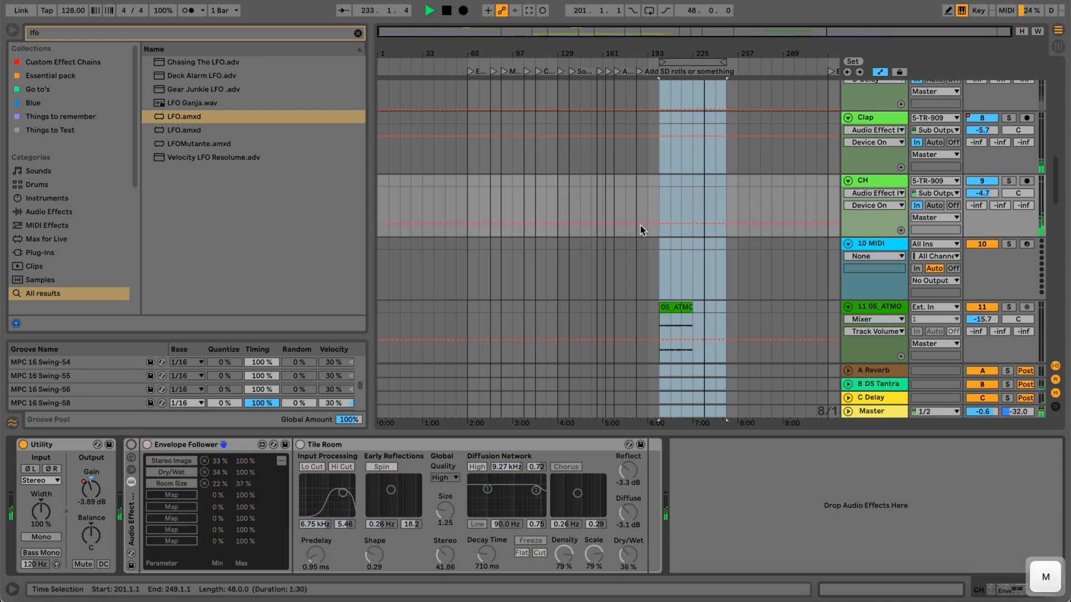
key("m")
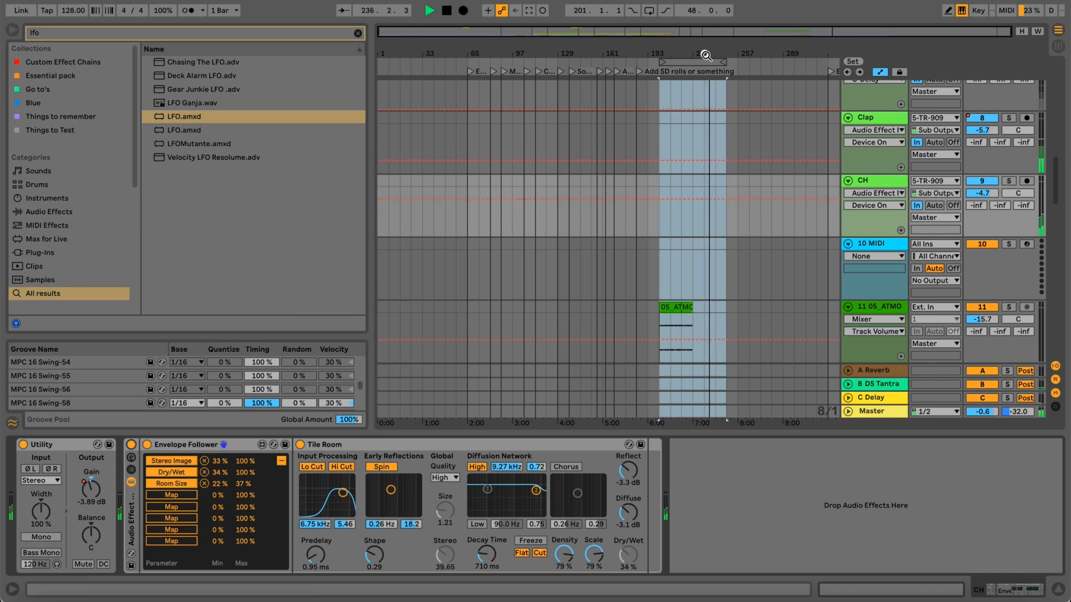
Look through the arrangement's tracks from the drum channels to the pads and bassline during playback, and stop playback.
left_click_drag(706, 53, 700, 186)
scroll(701, 182, "up", 5)
scroll(699, 181, "down", 7)
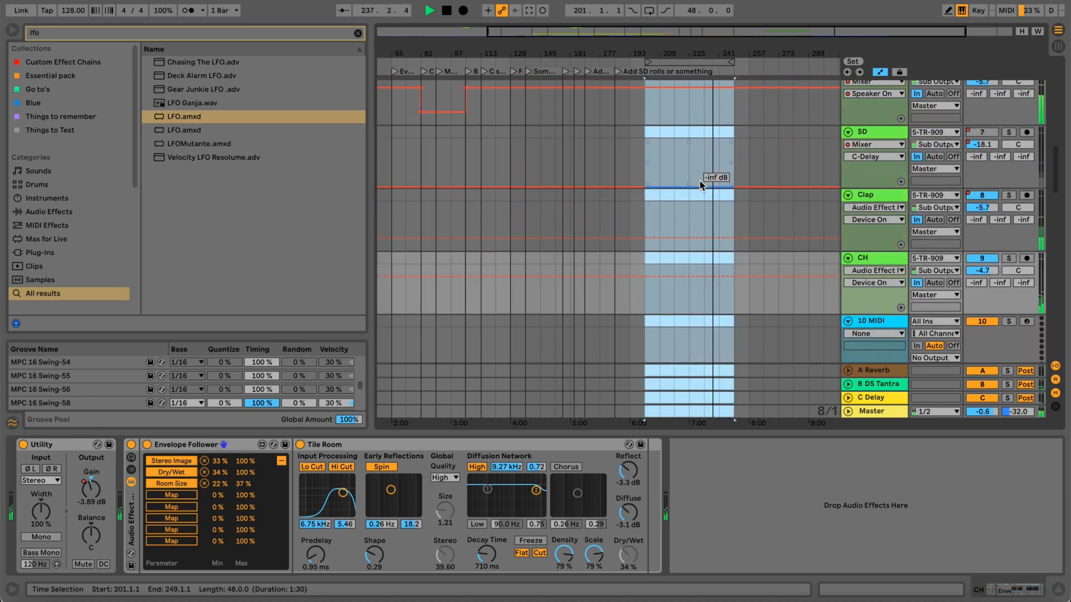
scroll(700, 179, "down", 12)
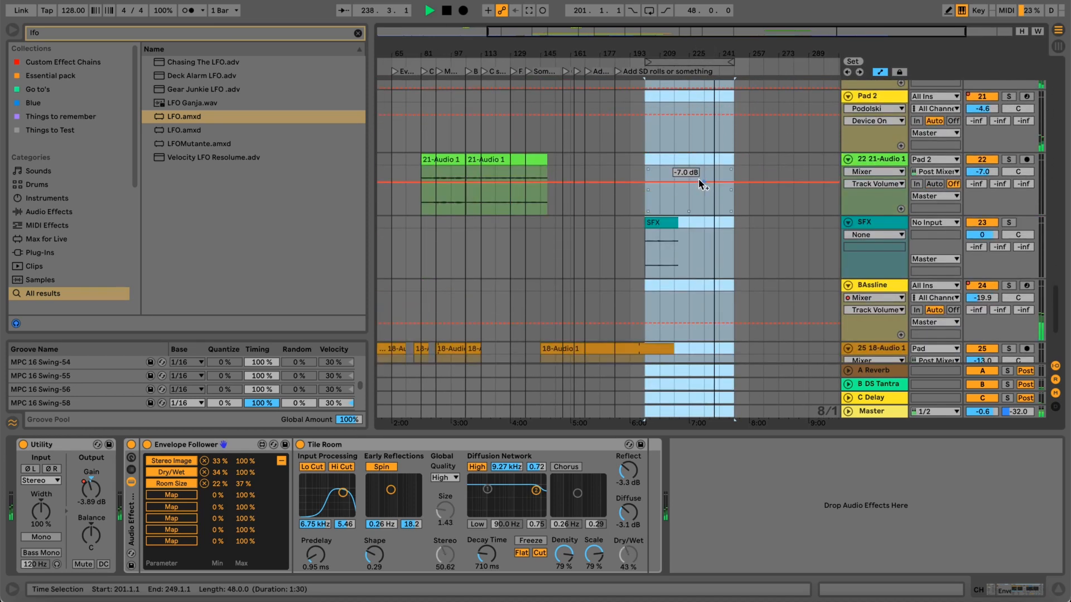
scroll(700, 180, "up", 4)
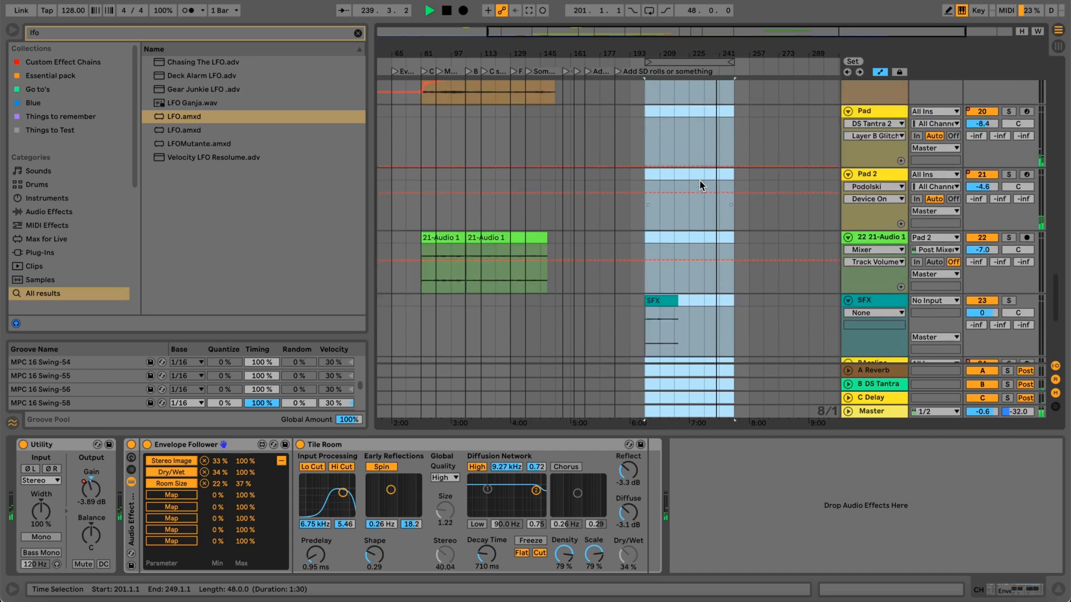
key("space")
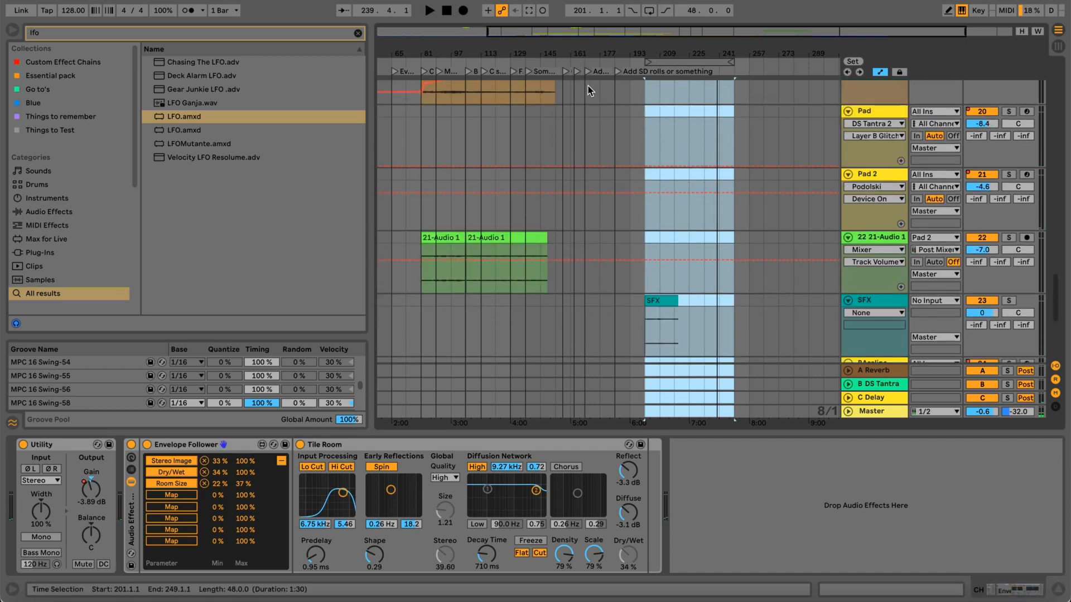
Examine the TR-909 OH DECAY and CH DECAY automation and place the insert marker at the Filler locator, bar 129.
scroll(580, 111, "up", 8)
scroll(588, 176, "up", 5)
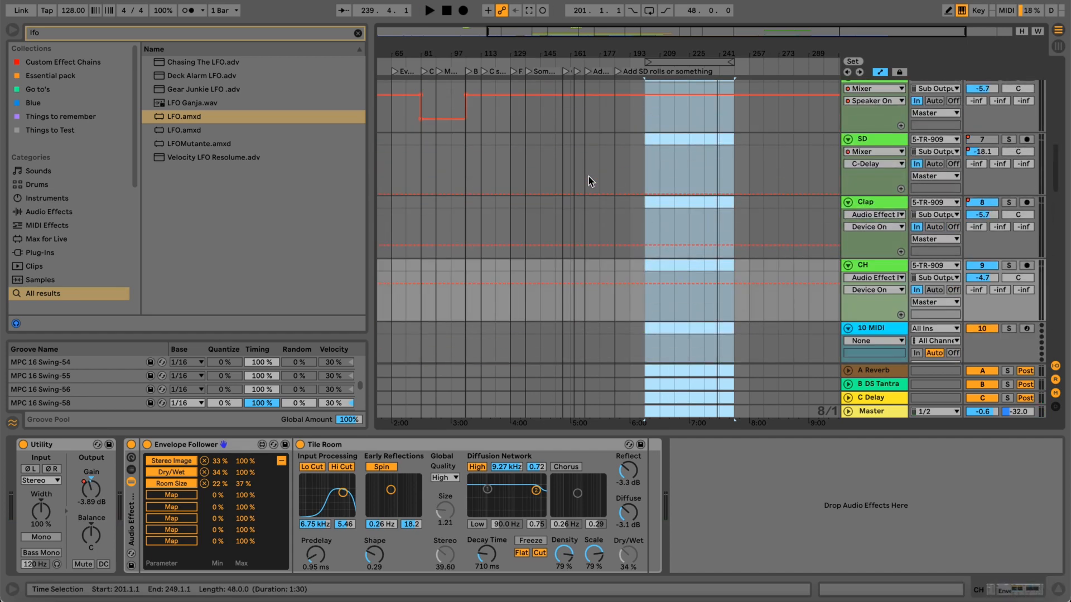
scroll(588, 177, "up", 5)
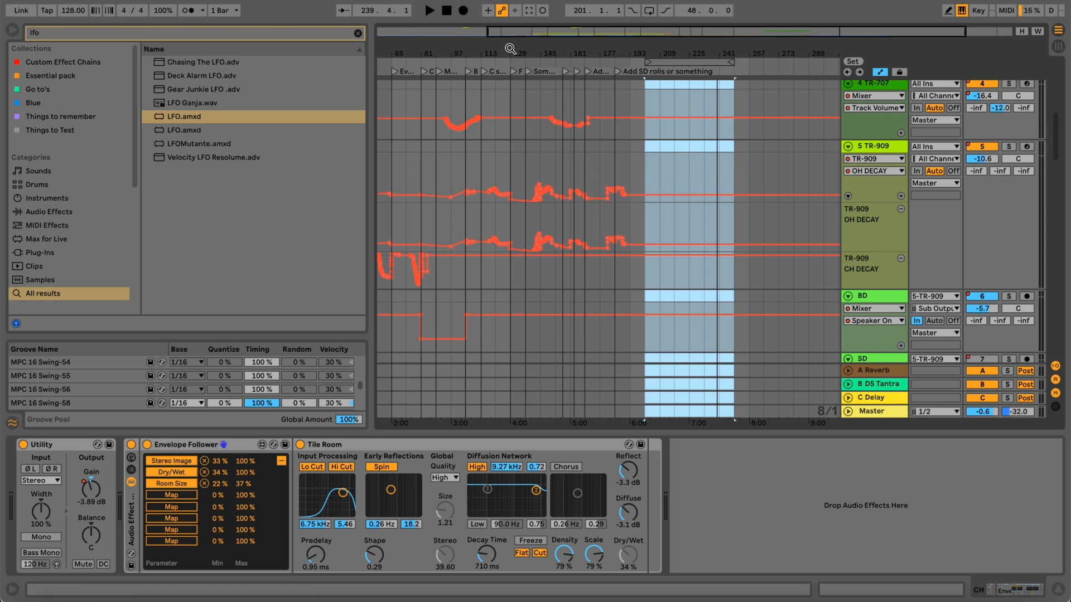
left_click_drag(508, 46, 507, 46)
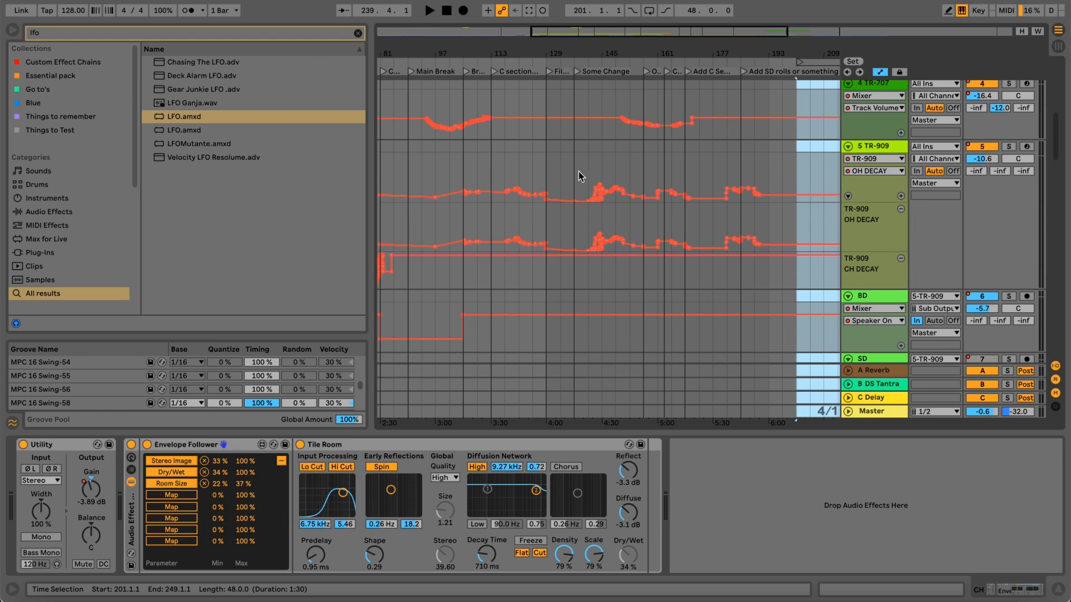
left_click(553, 69)
Turn on the Clap track's effect rack and switch its LFO from the mapping list to the Random waveform view.
scroll(742, 237, "down", 3)
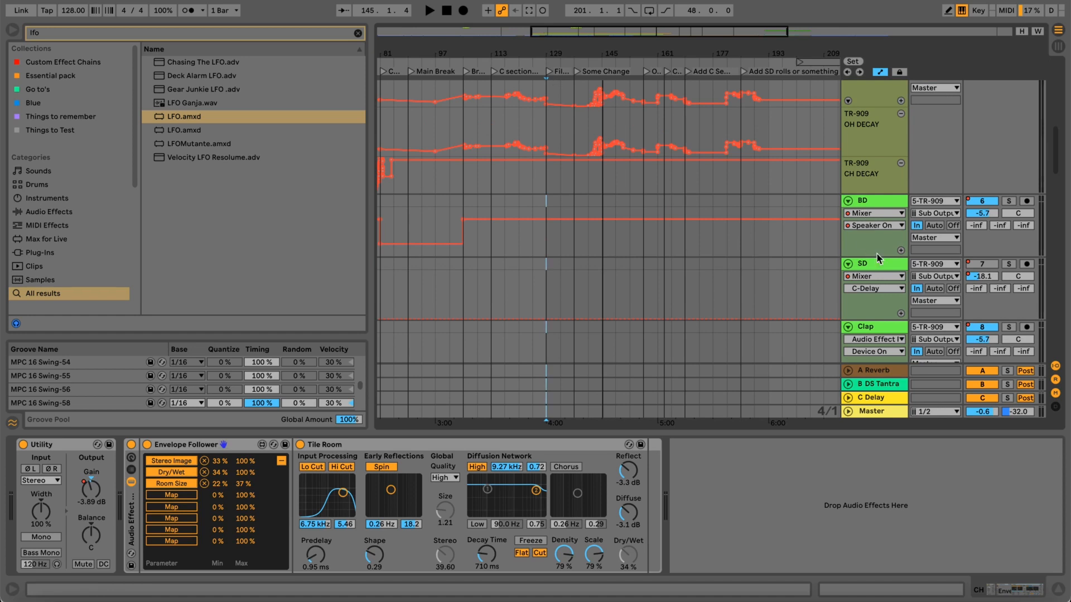
left_click(884, 326)
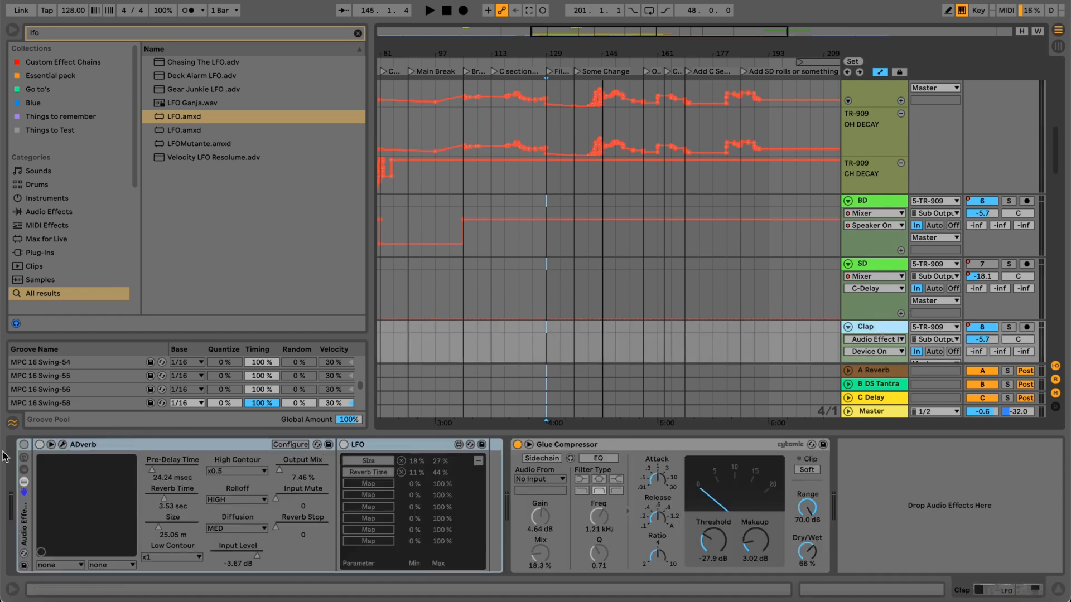
key("m")
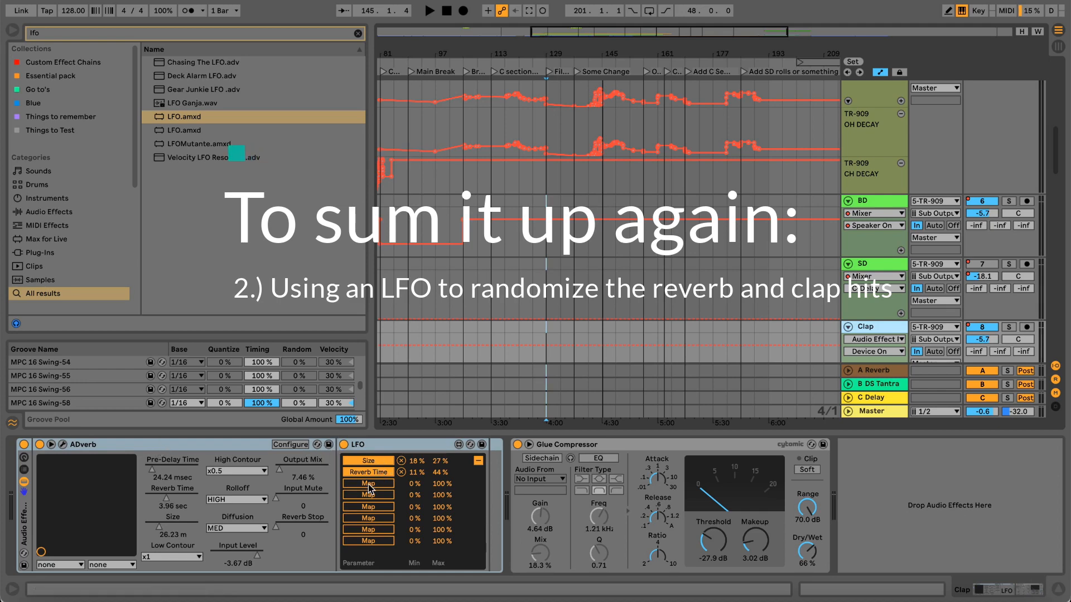
left_click(477, 461)
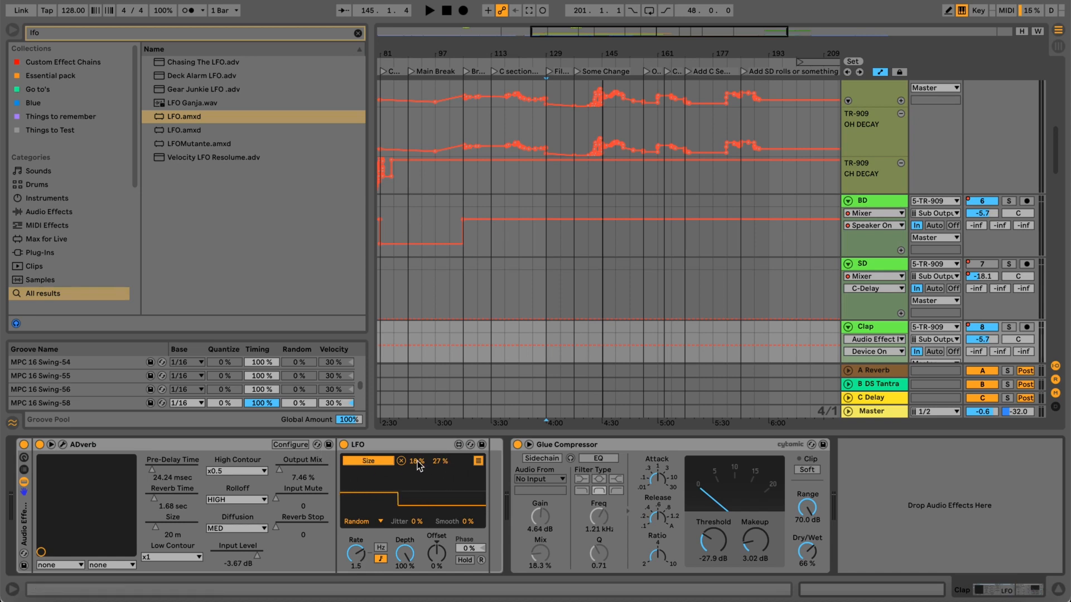
left_click(478, 460)
left_click(479, 460)
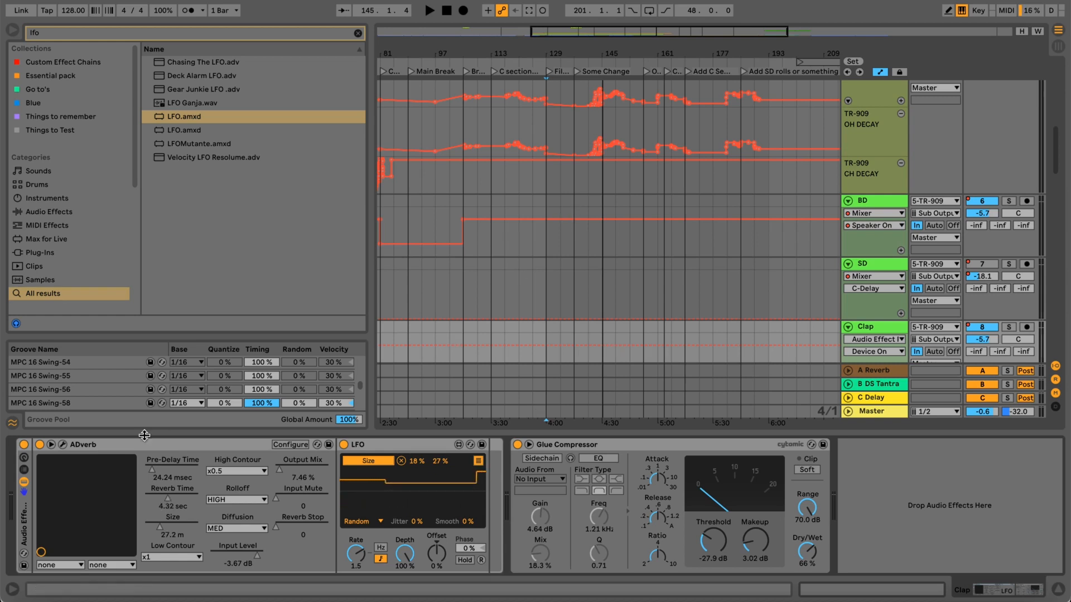
Solo the Clap track and listen to its randomized reverb from bar 129, stopping playback at the end.
left_click(1009, 327)
left_click(869, 328)
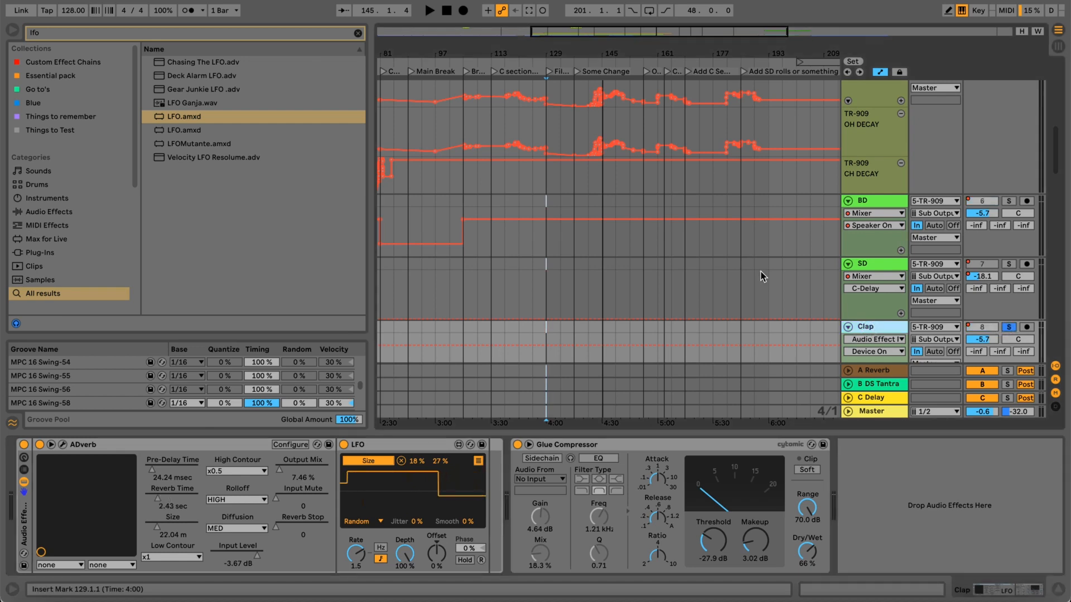
scroll(669, 194, "down", 5)
key("space")
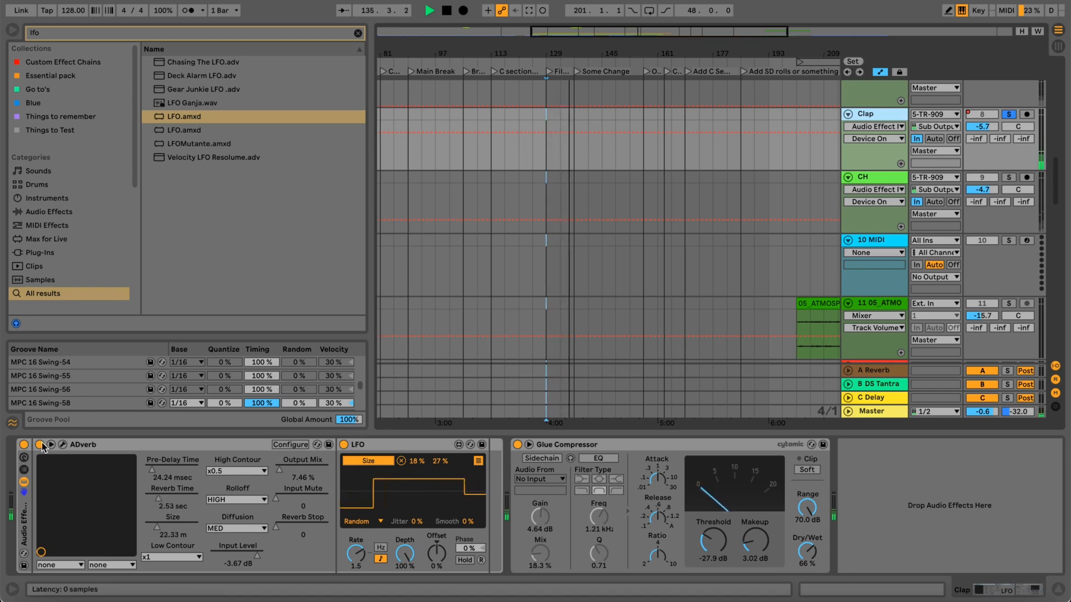
key("space")
Solo the CH track and turn on its Audio Effect Rack with the Tile Room reverb, keeping the Envelope Follower off.
left_click(870, 184)
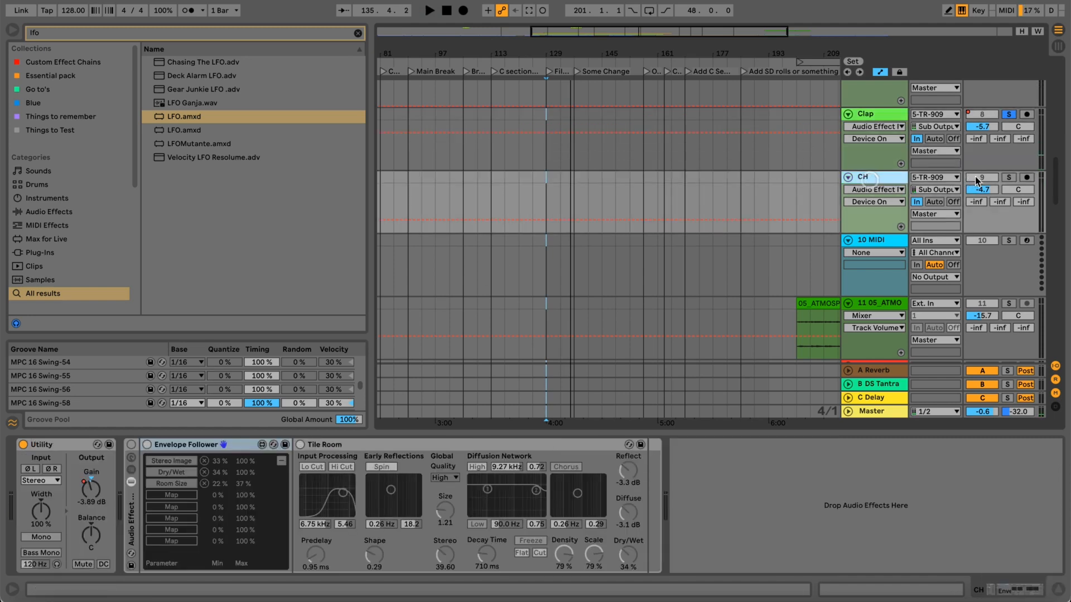
left_click(1009, 177)
left_click(878, 180)
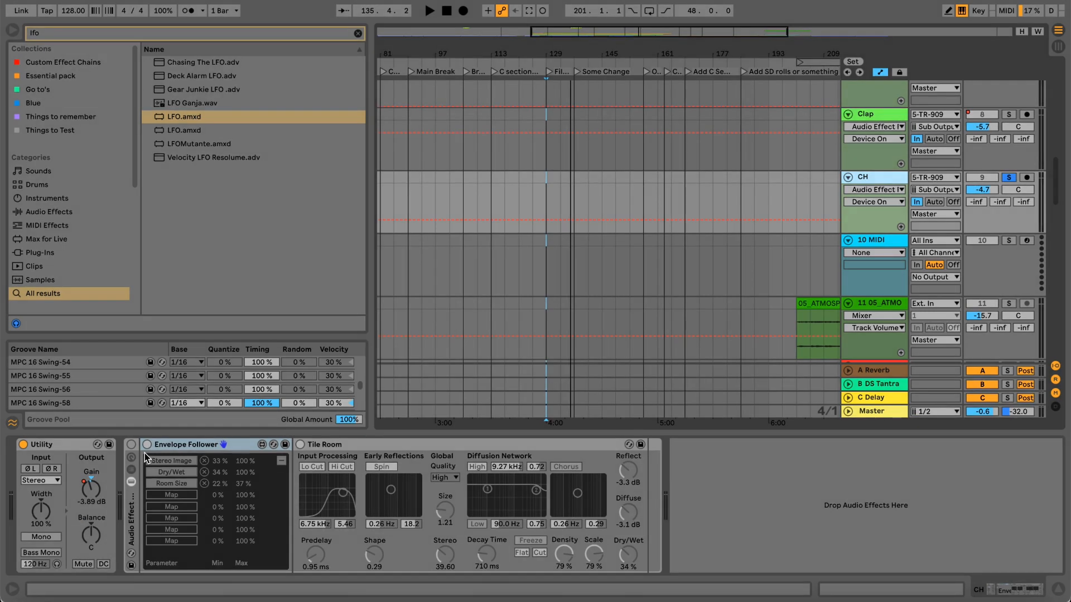
left_click(369, 447)
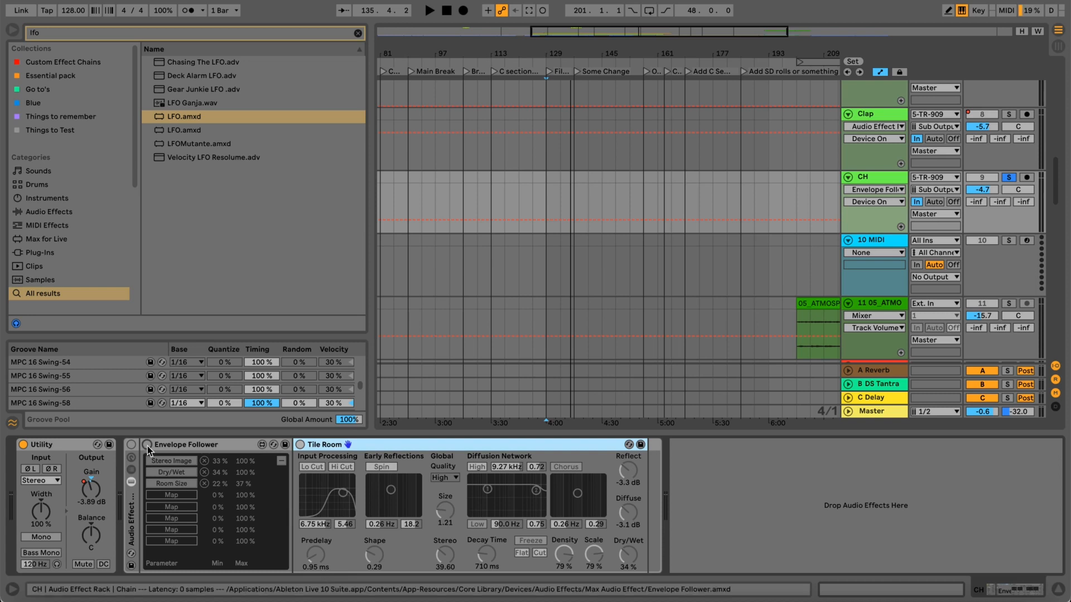
key("m")
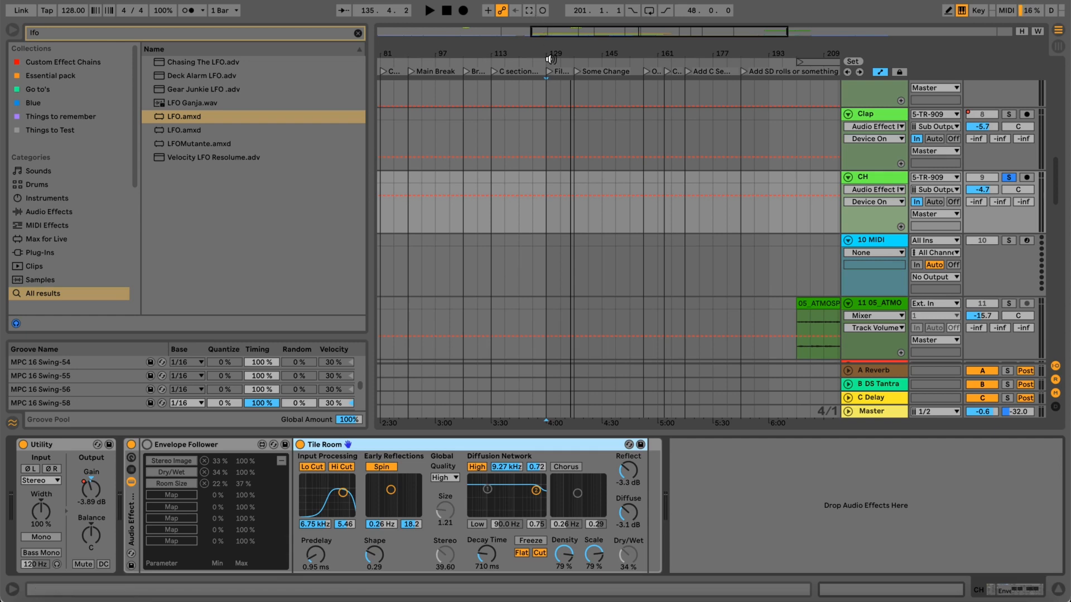
Unsolo the CH track and turn its Envelope Follower back on.
left_click_drag(514, 52, 537, 49)
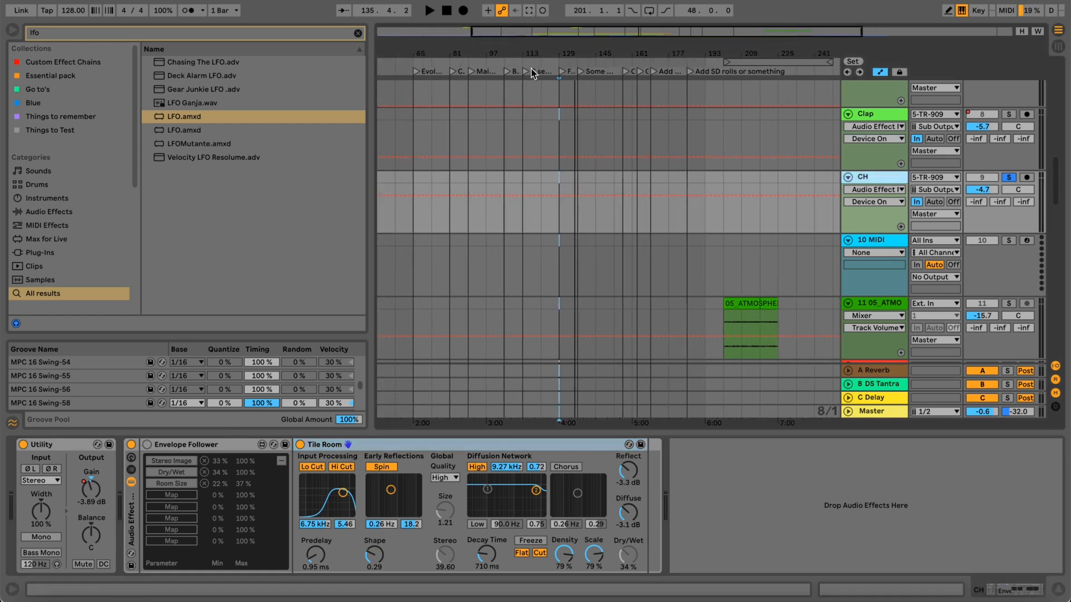
left_click(1009, 178)
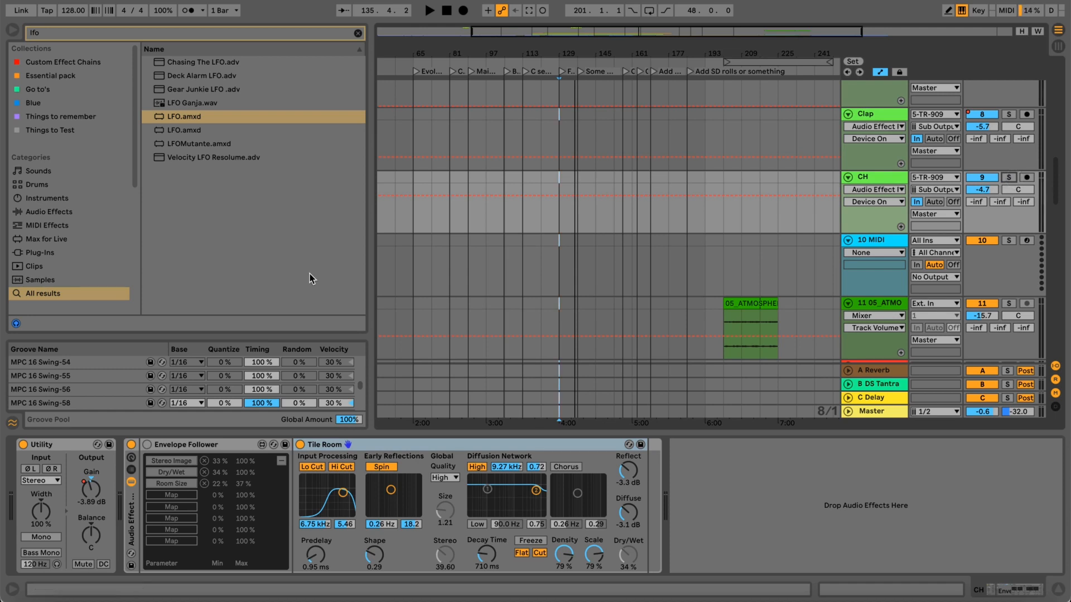
key("m")
left_click(147, 445)
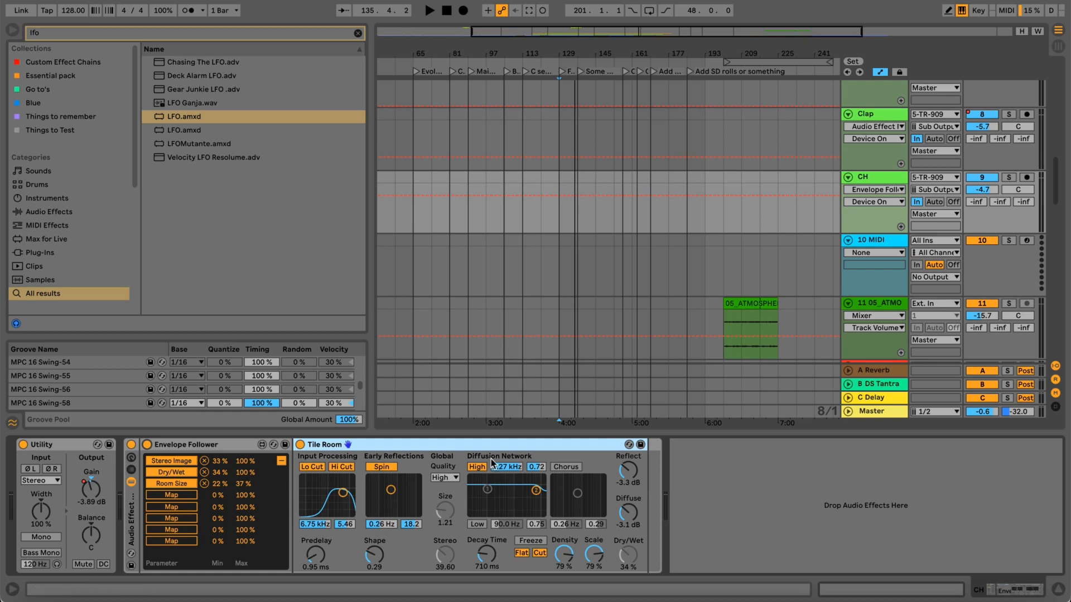
Review the TR-909 decay automation lanes and the Clap and CH tracks in the arrangement.
scroll(707, 232, "up", 5)
scroll(708, 232, "up", 2)
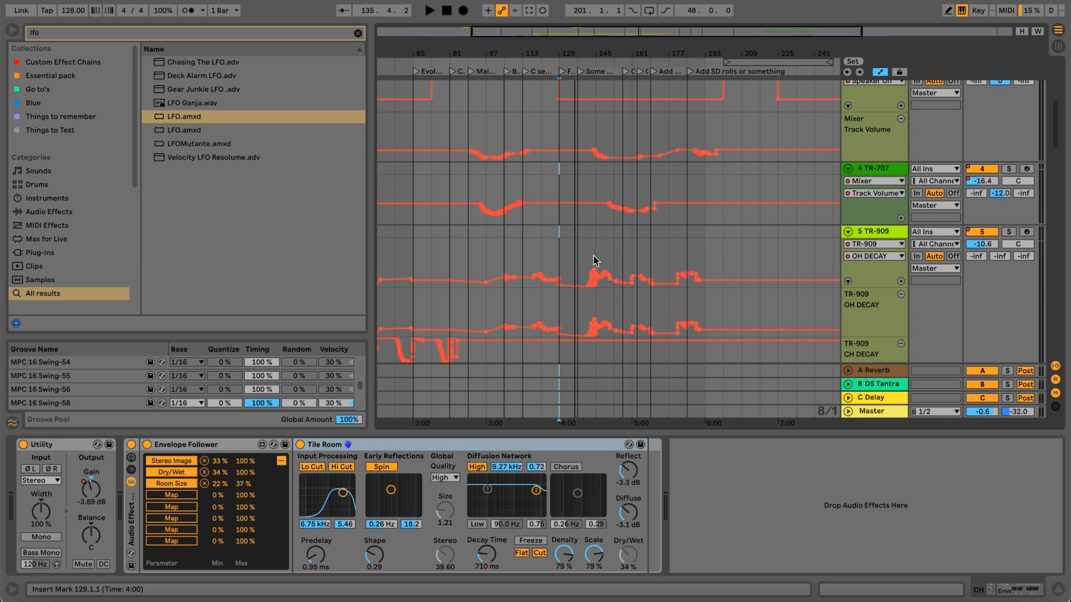
scroll(595, 250, "down", 5)
scroll(595, 250, "down", 2)
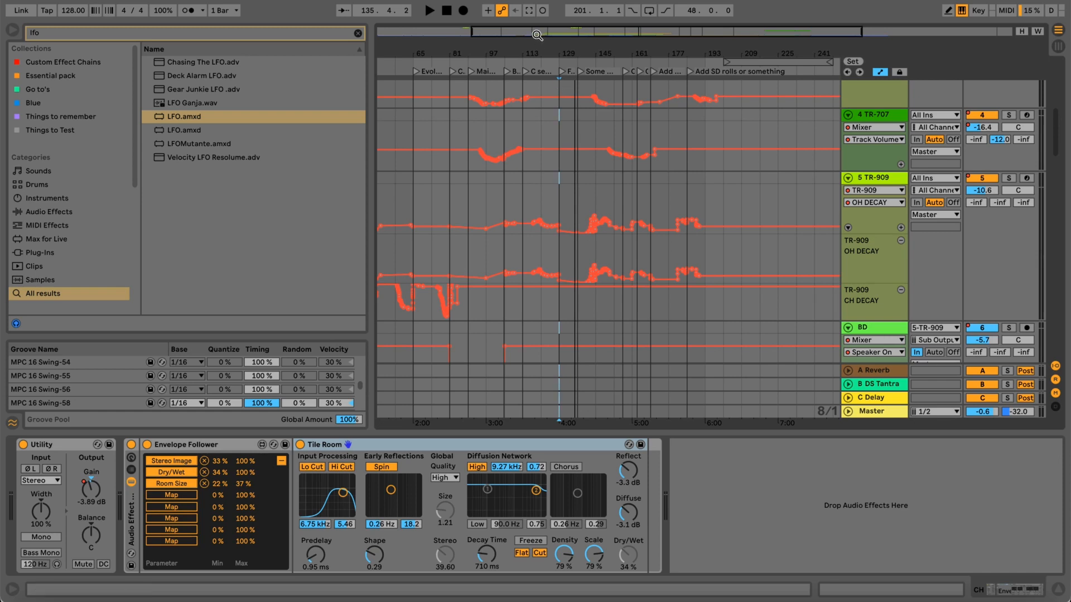
left_click_drag(537, 46, 537, 42)
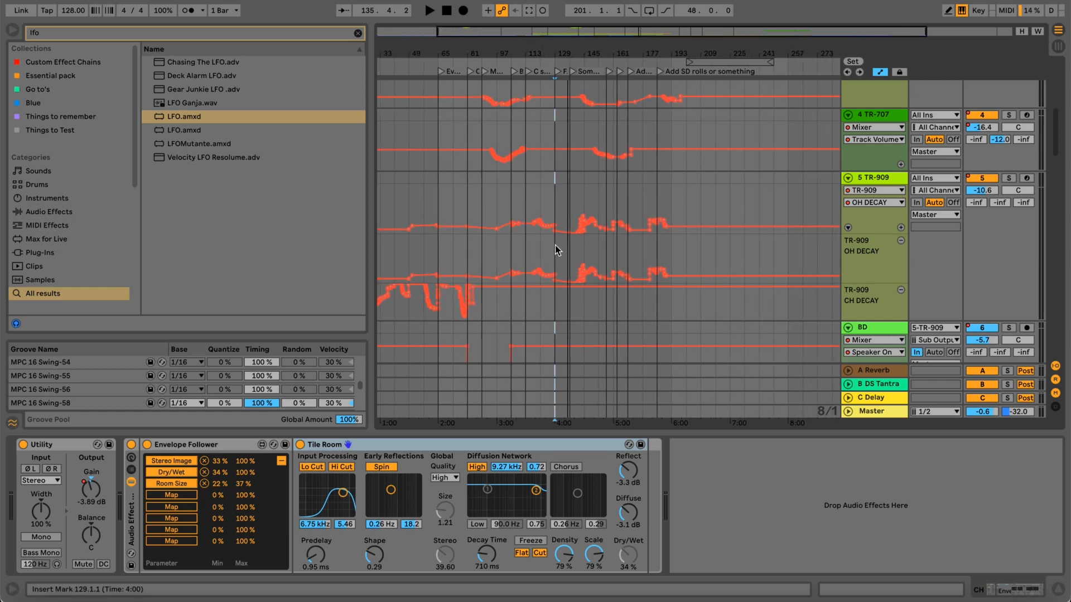
scroll(550, 262, "down", 10)
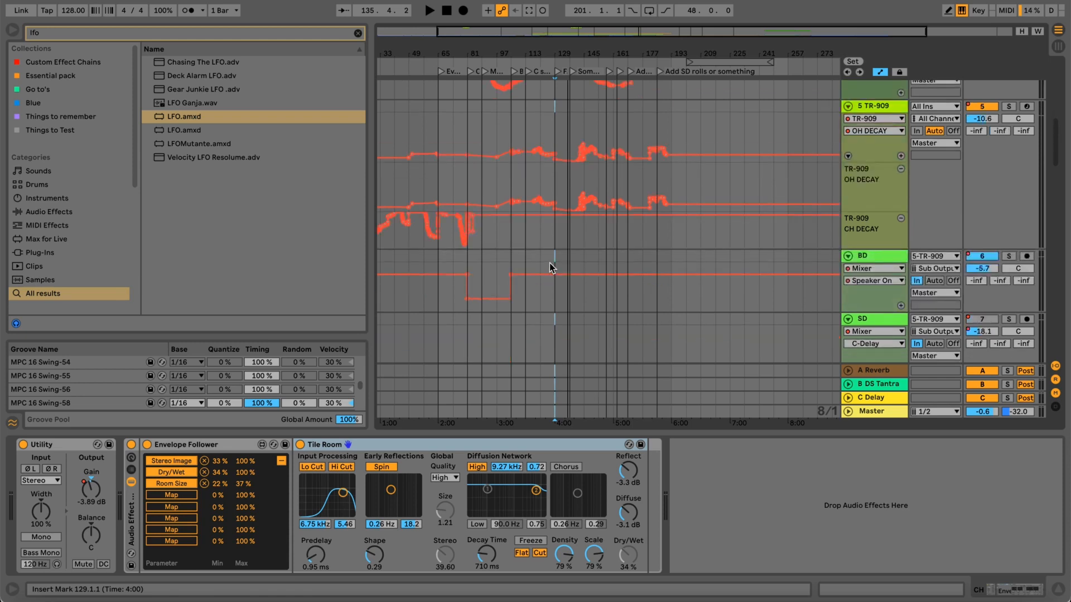
scroll(550, 263, "down", 15)
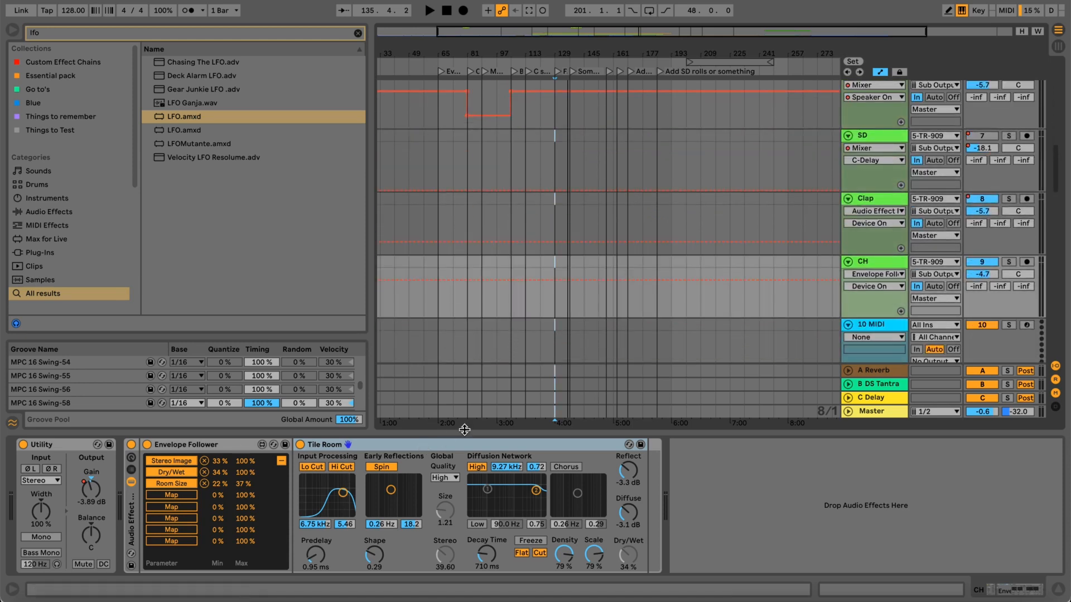
scroll(631, 239, "down", 12)
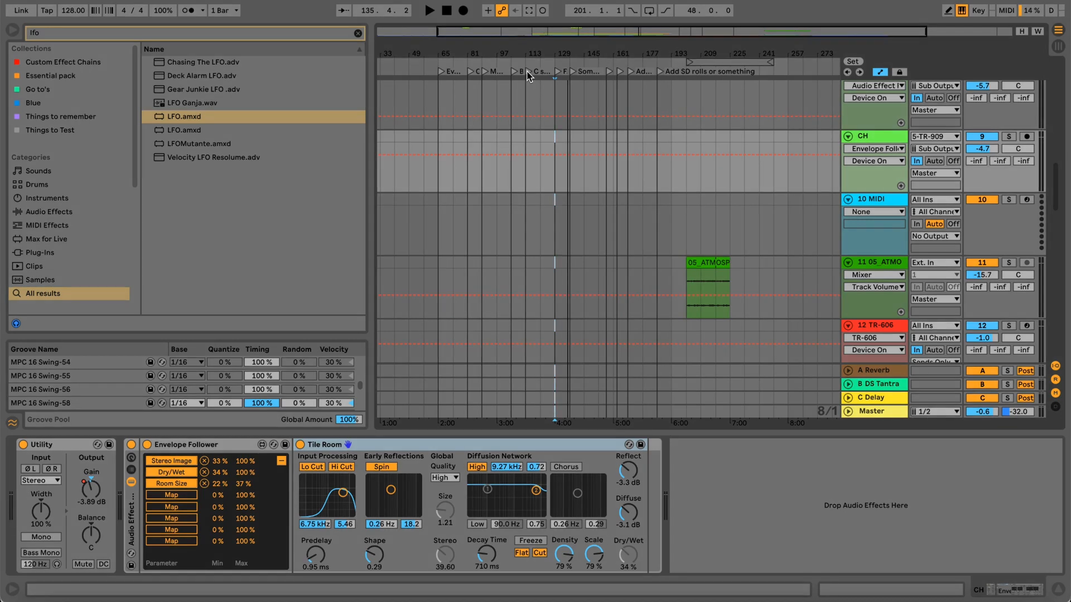
Play the full arrangement from bar 129 and look through the SFX, pad and audio tracks.
scroll(530, 75, "up", 3)
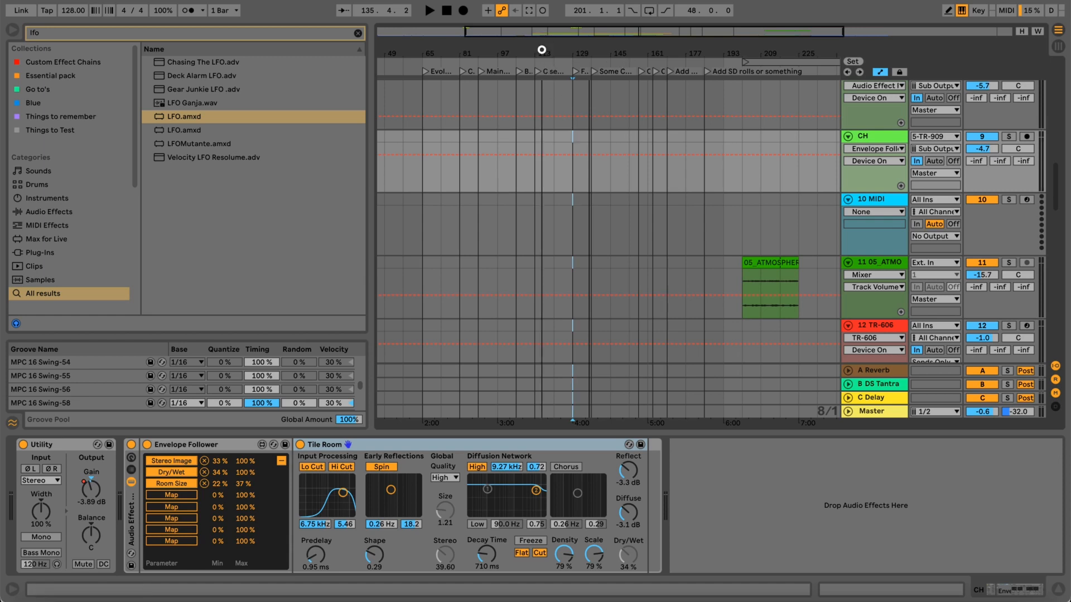
scroll(541, 50, "down", 3)
key("space")
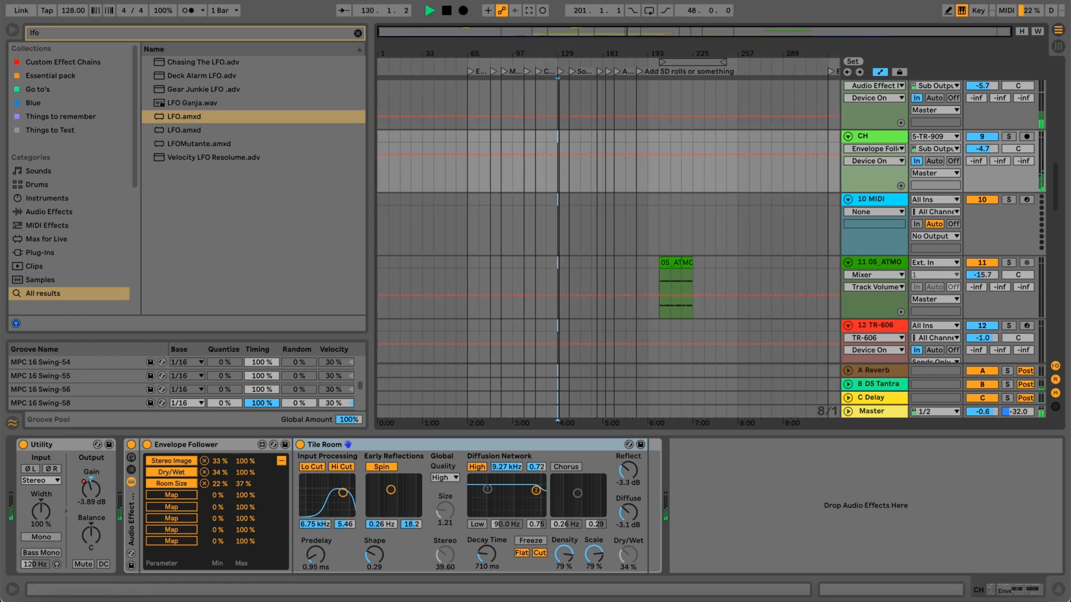
left_click_drag(558, 53, 617, 45)
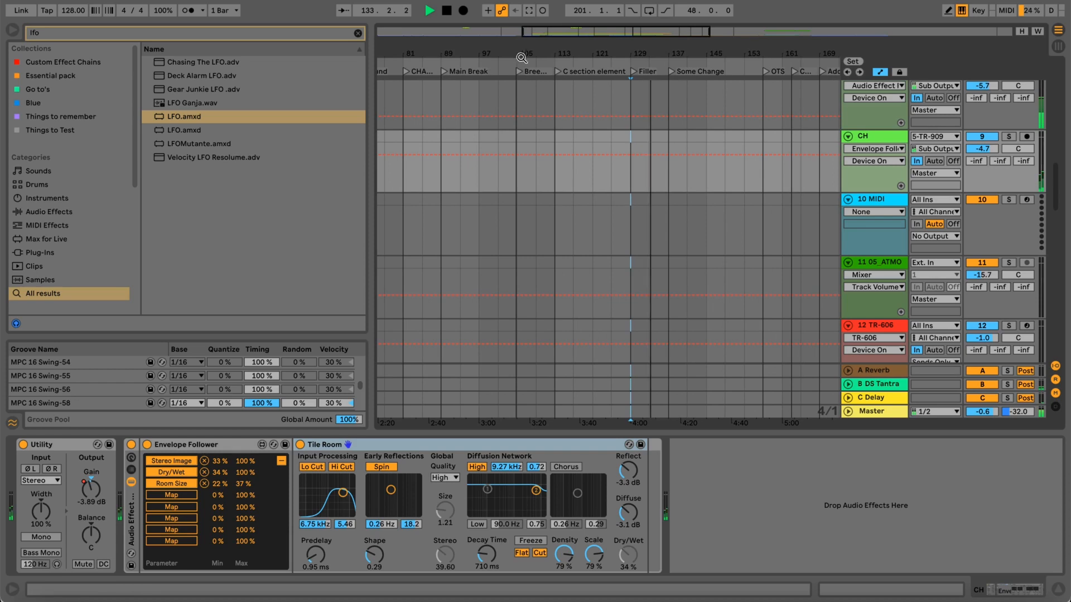
left_click_drag(521, 57, 519, 48)
scroll(557, 182, "down", 14)
scroll(557, 182, "up", 8)
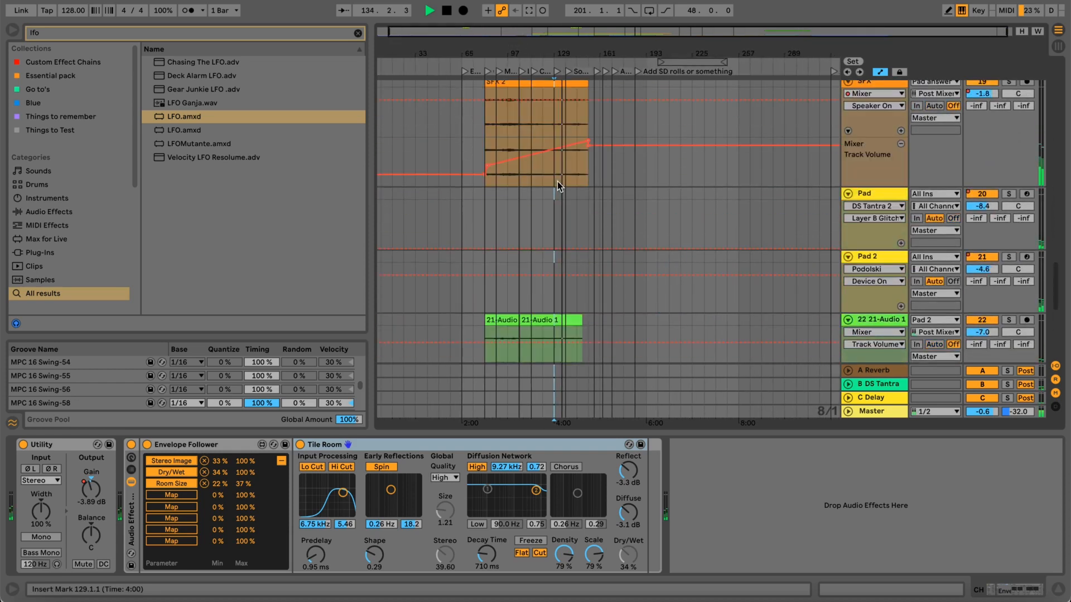
scroll(558, 182, "down", 5)
scroll(557, 182, "up", 5)
scroll(557, 182, "up", 5)
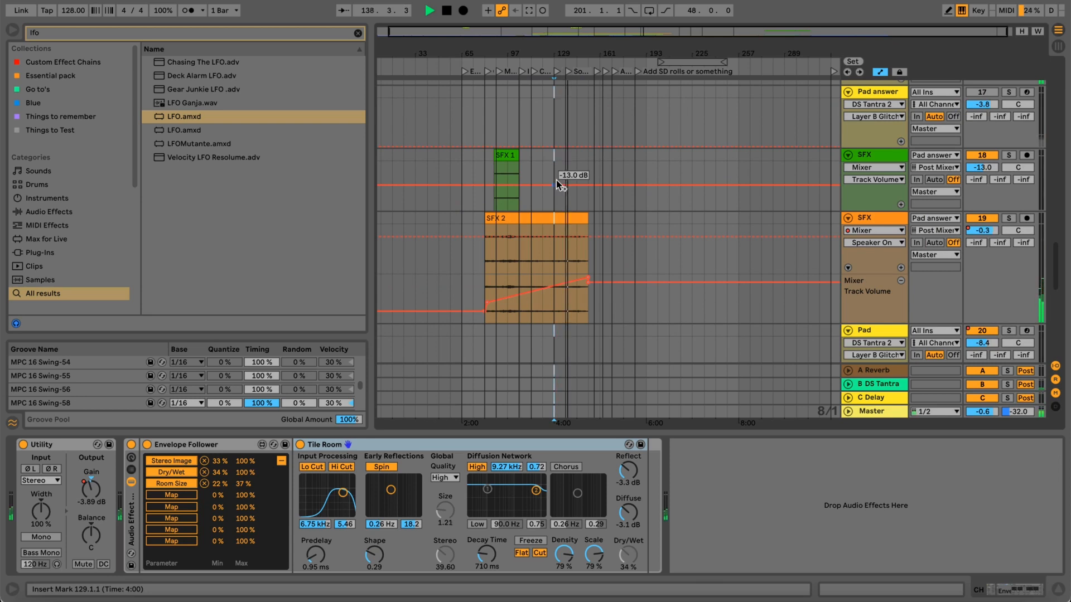
left_click_drag(666, 53, 666, 49)
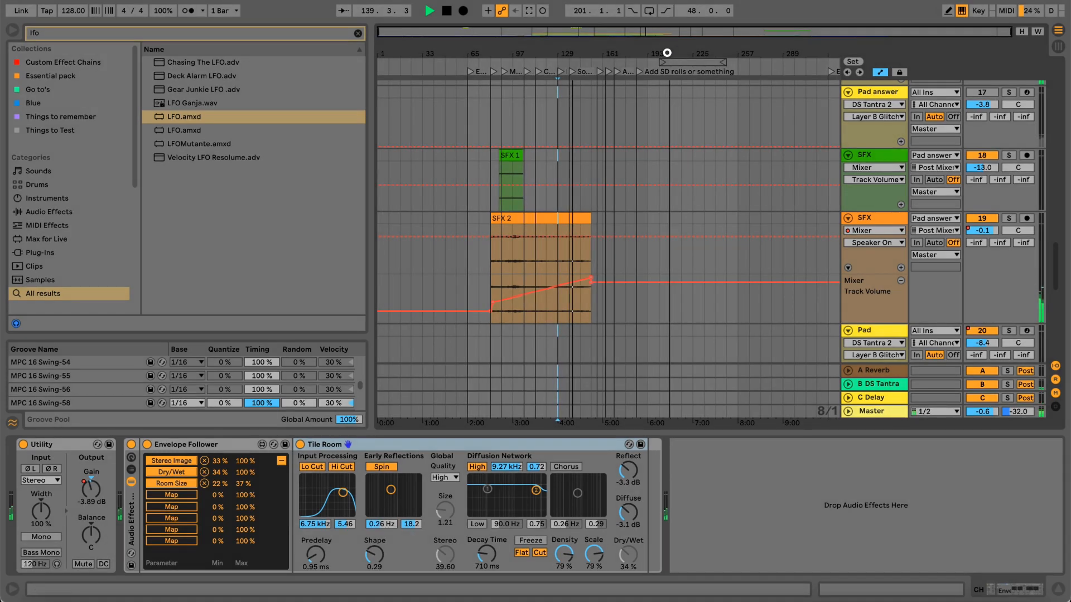
scroll(623, 210, "down", 8)
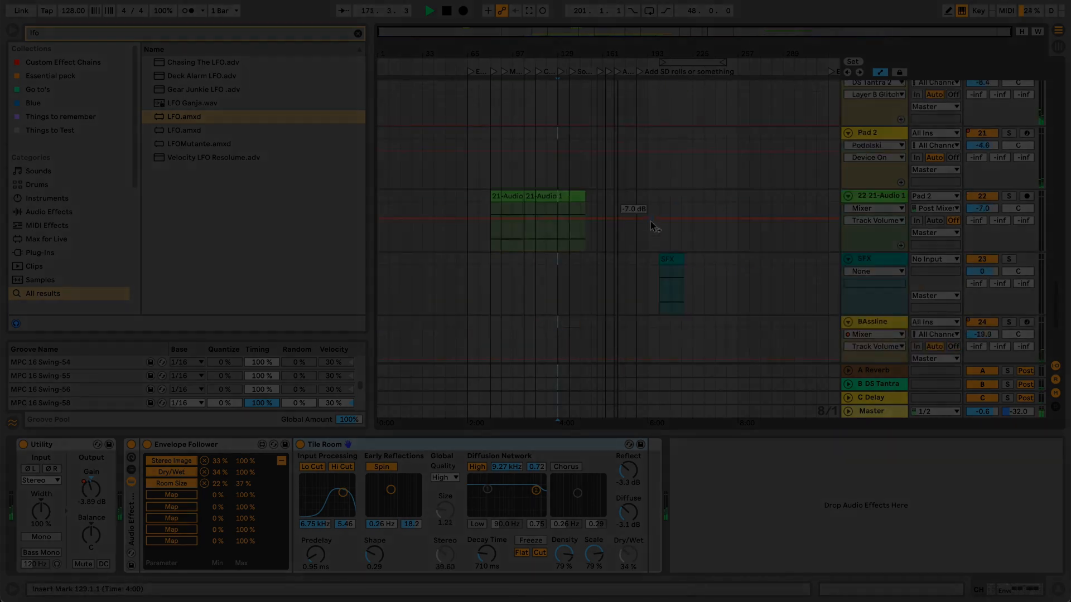
scroll(651, 222, "down", 5)
scroll(651, 223, "down", 1)
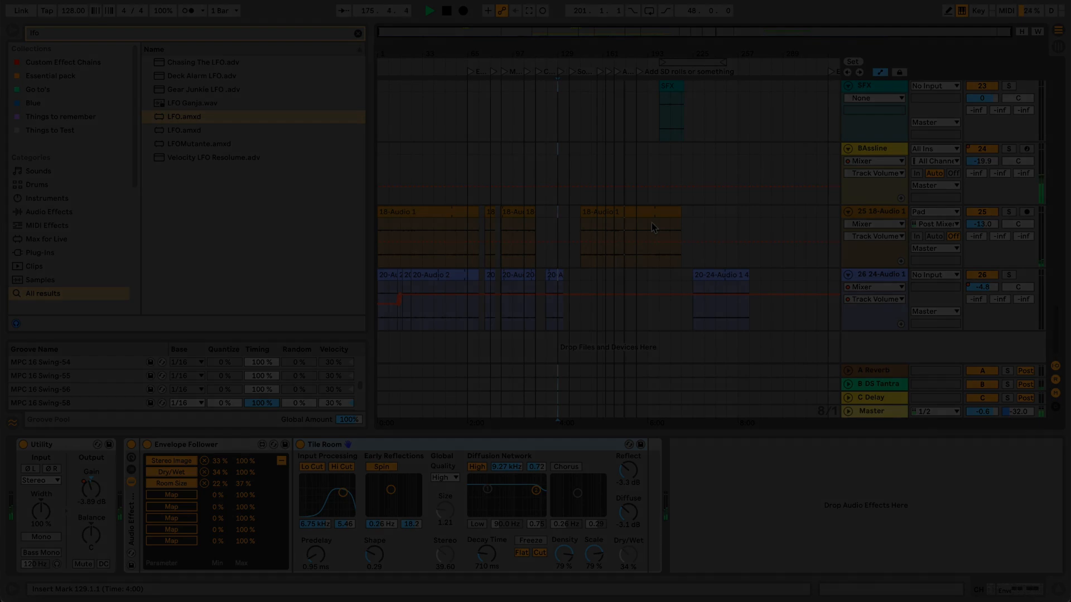
scroll(652, 222, "up", 8)
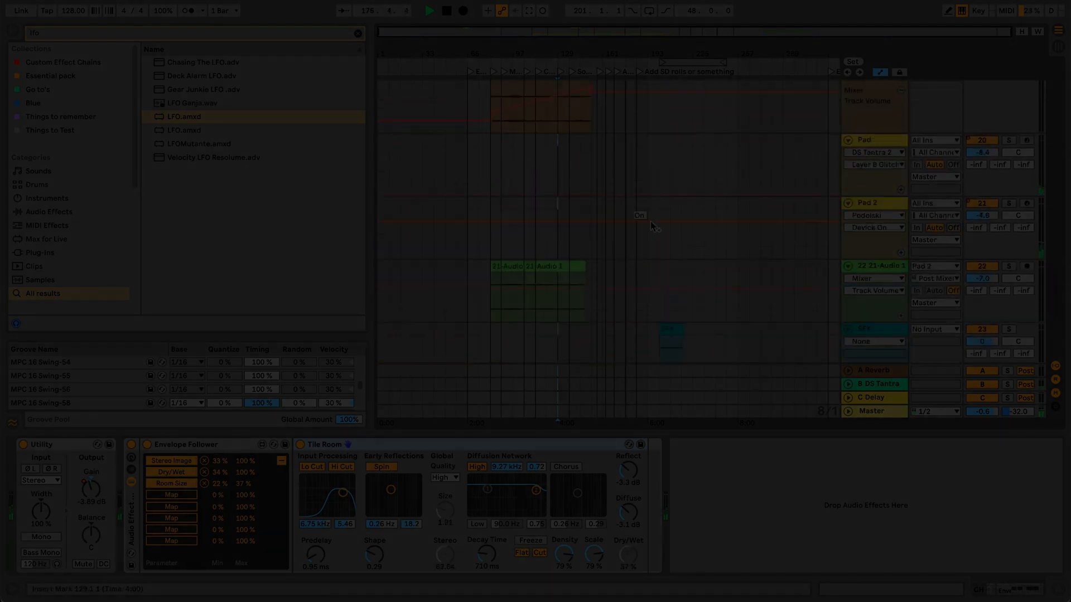
scroll(652, 223, "up", 8)
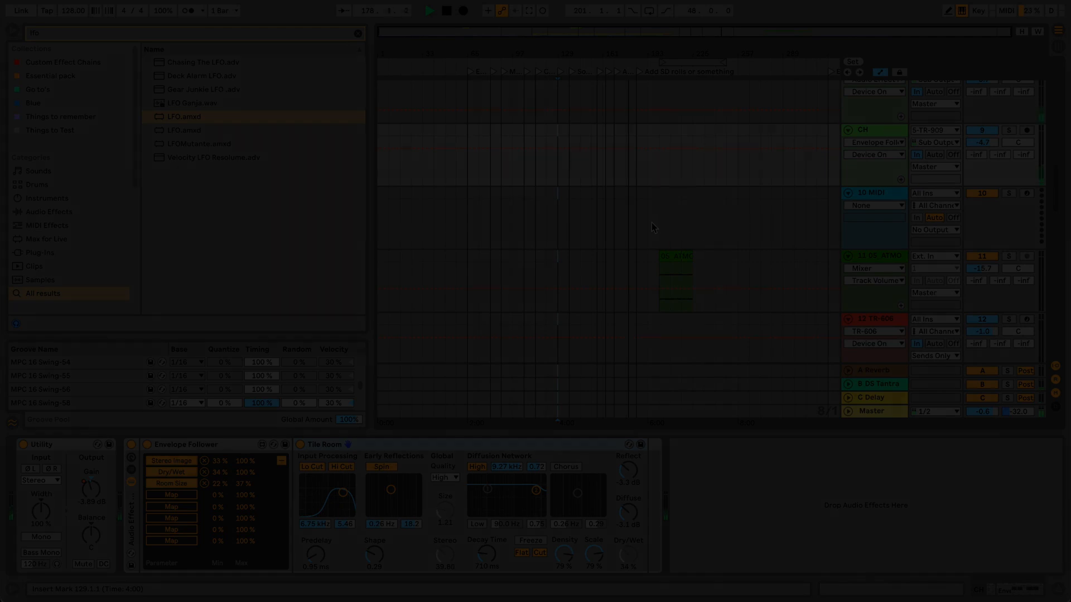
scroll(651, 222, "down", 12)
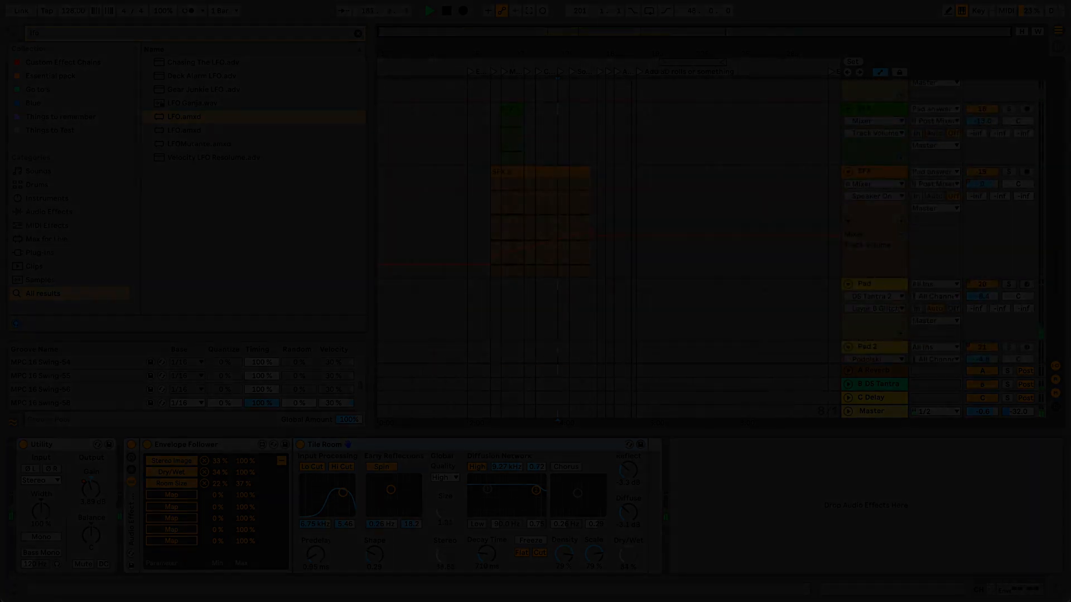
left_click(624, 1)
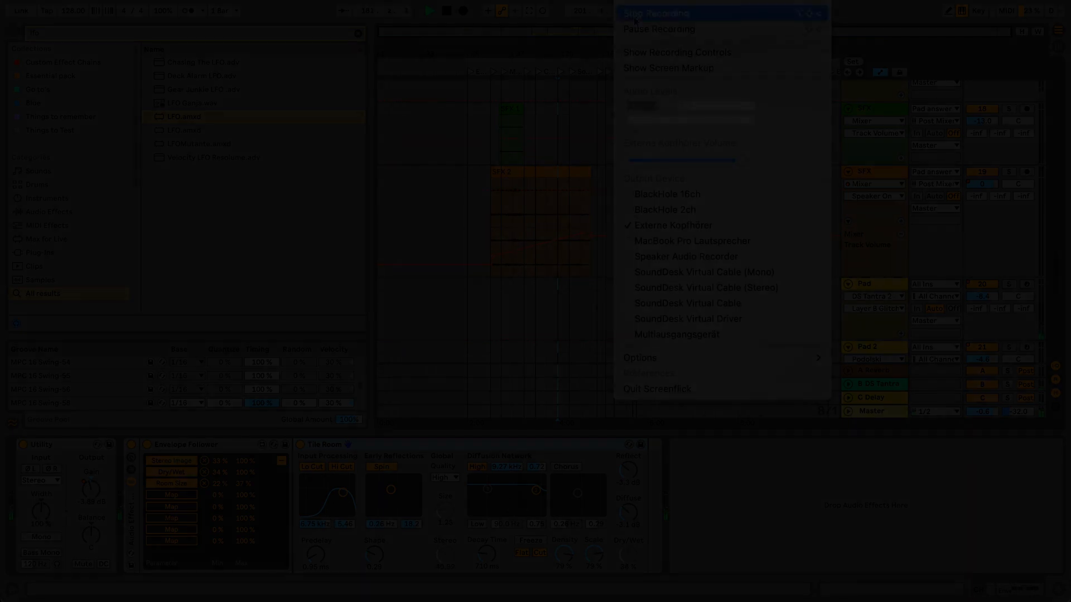